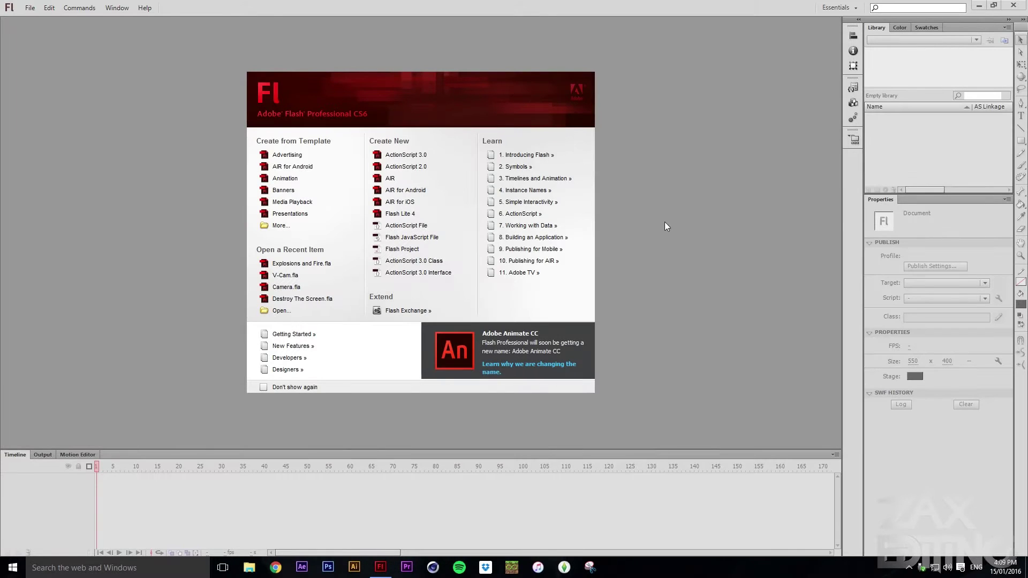
Create a new ActionScript 3.0 document.
left_click(393, 156)
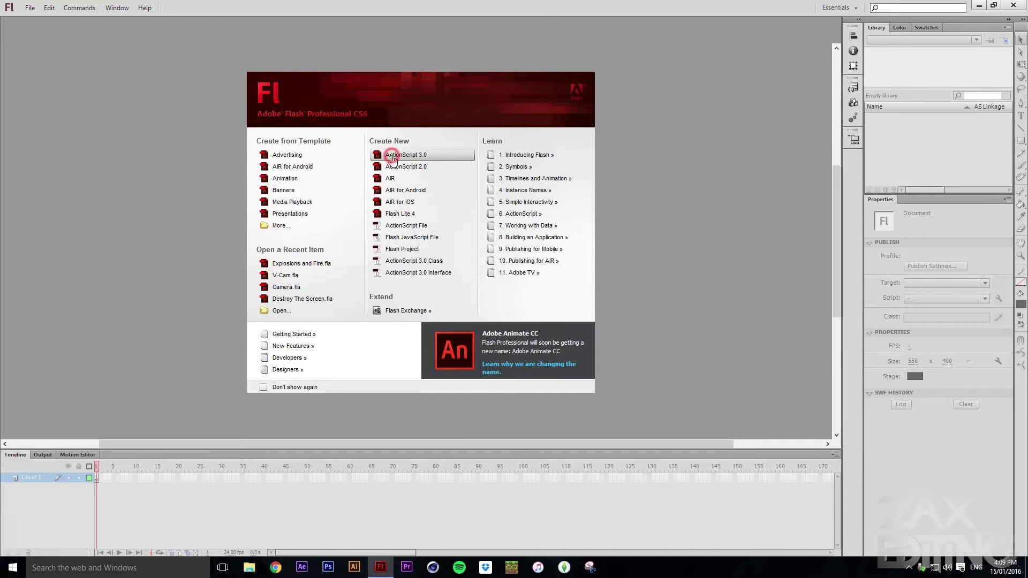
scroll(404, 237, "up", 3)
scroll(404, 236, "down", 3)
key("alt")
scroll(406, 235, "up", 2)
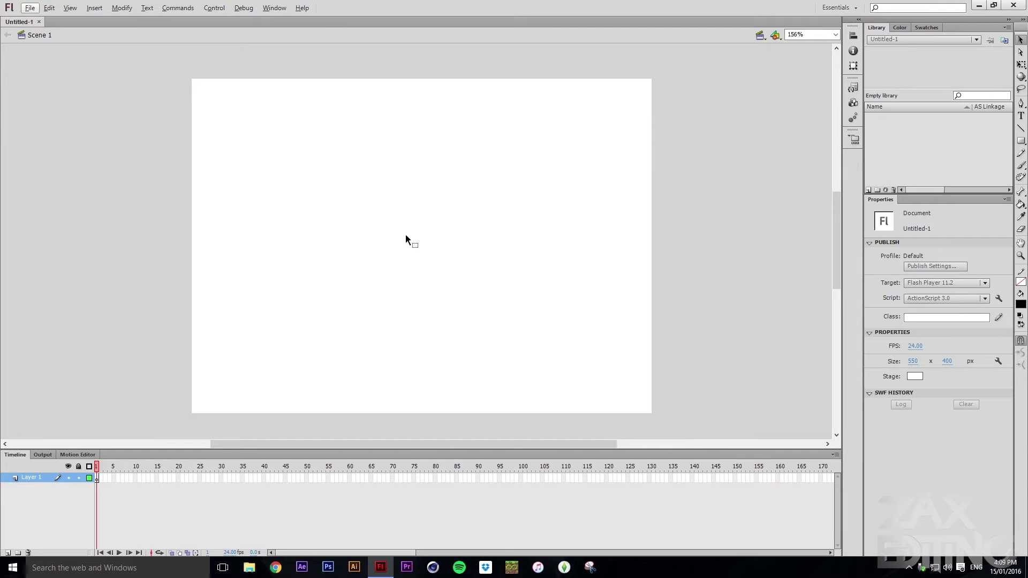
key("alt")
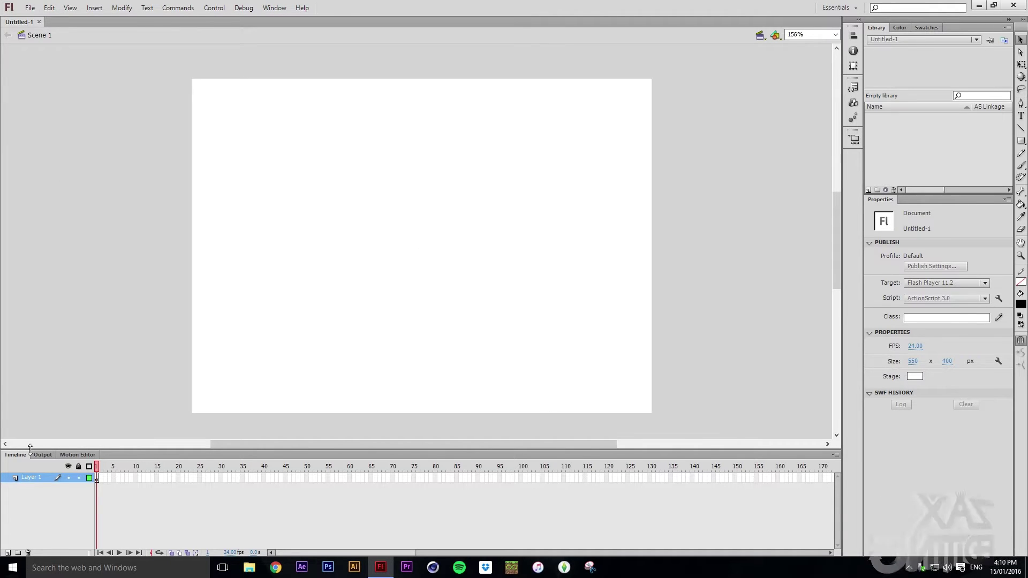
Create a new graphic symbol named Explosion.
left_click(94, 8)
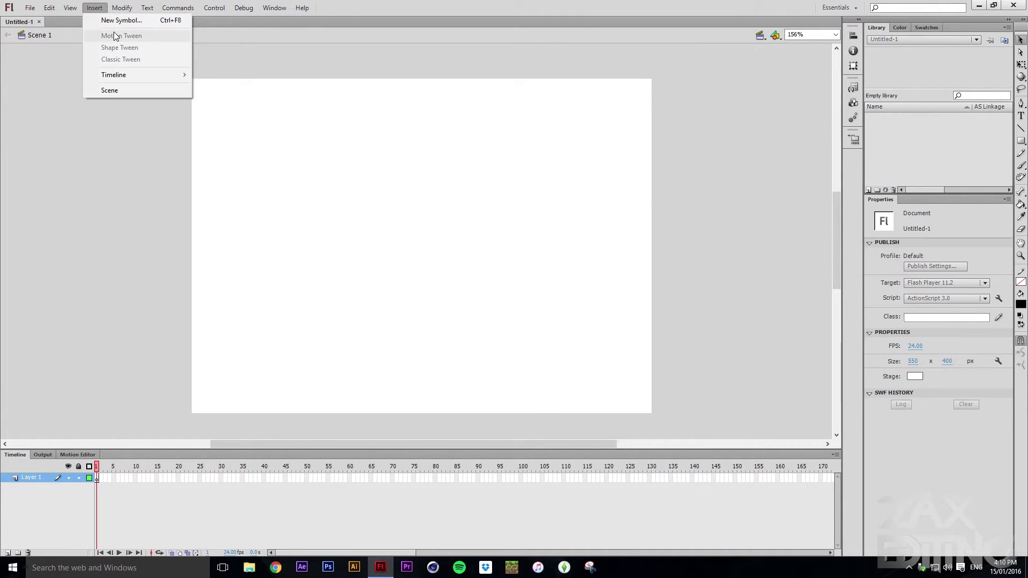
left_click(121, 20)
left_click_drag(91, 8, 429, 206)
type("Explosion")
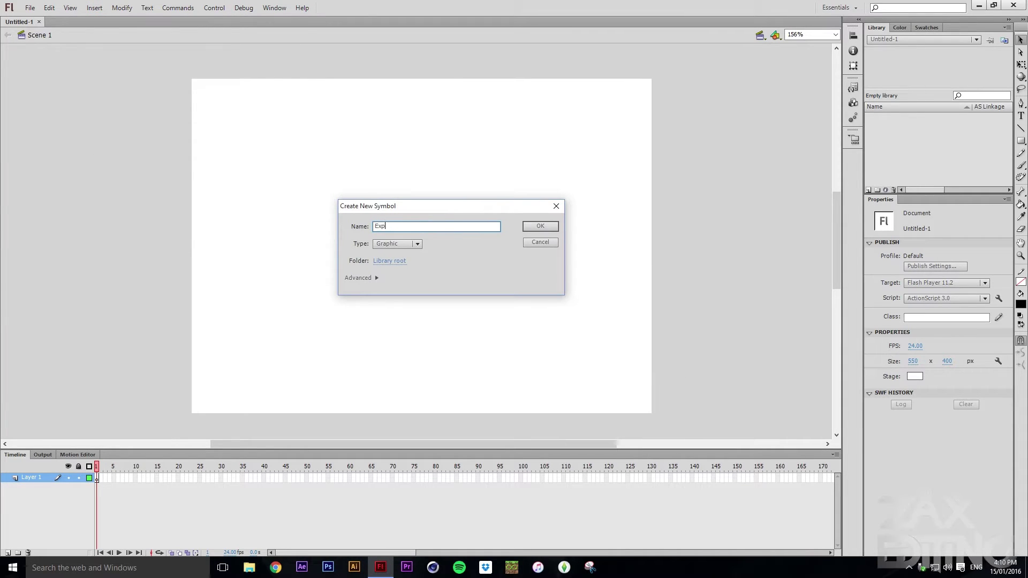
left_click(418, 245)
left_click(541, 226)
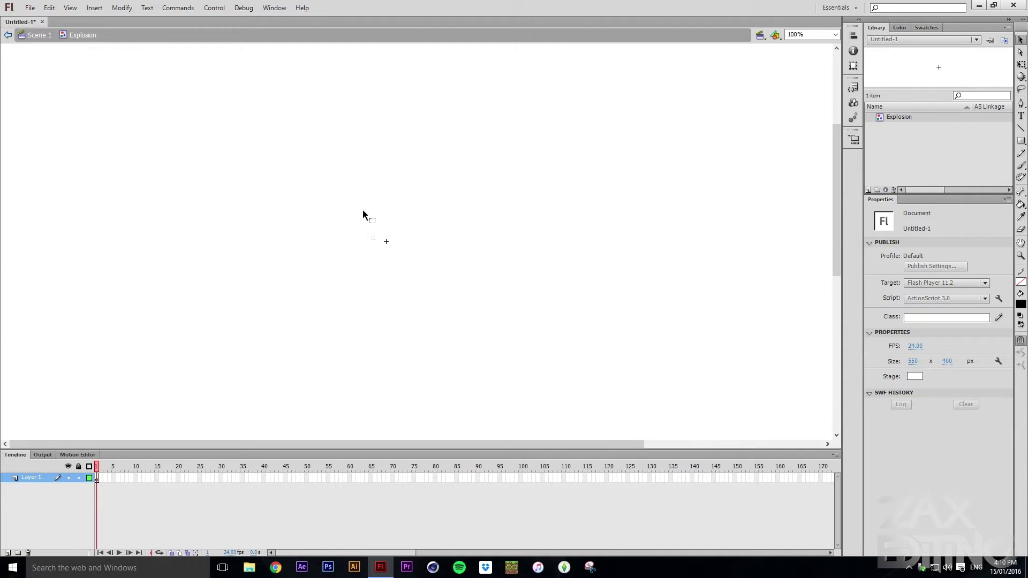
Draw a long, straight horizontal ground line with the Line tool just below the symbol's registration point.
left_click(1021, 128)
left_click_drag(51, 249, 662, 249)
left_click_drag(743, 278, 774, 250)
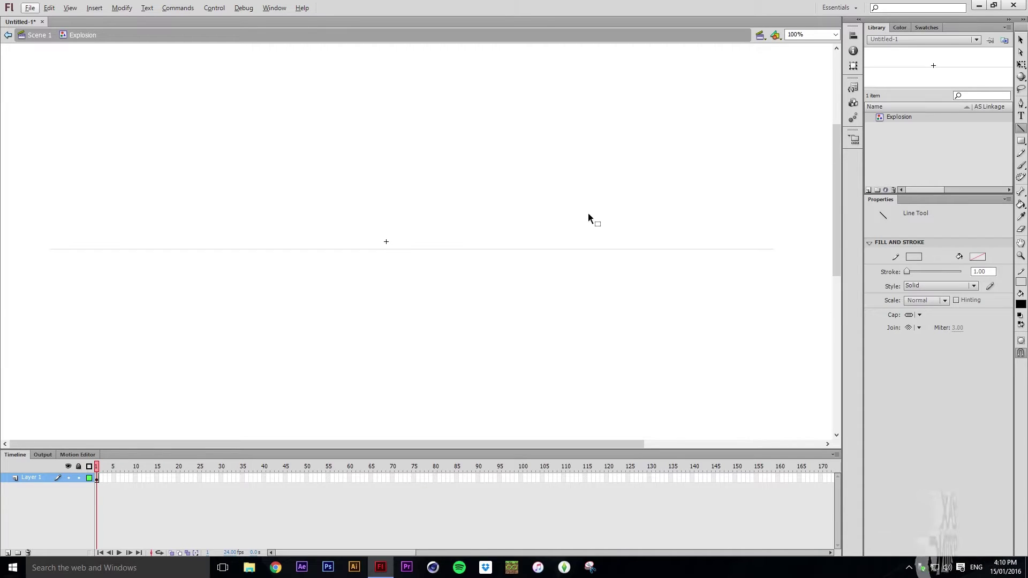
key("ctrl+2")
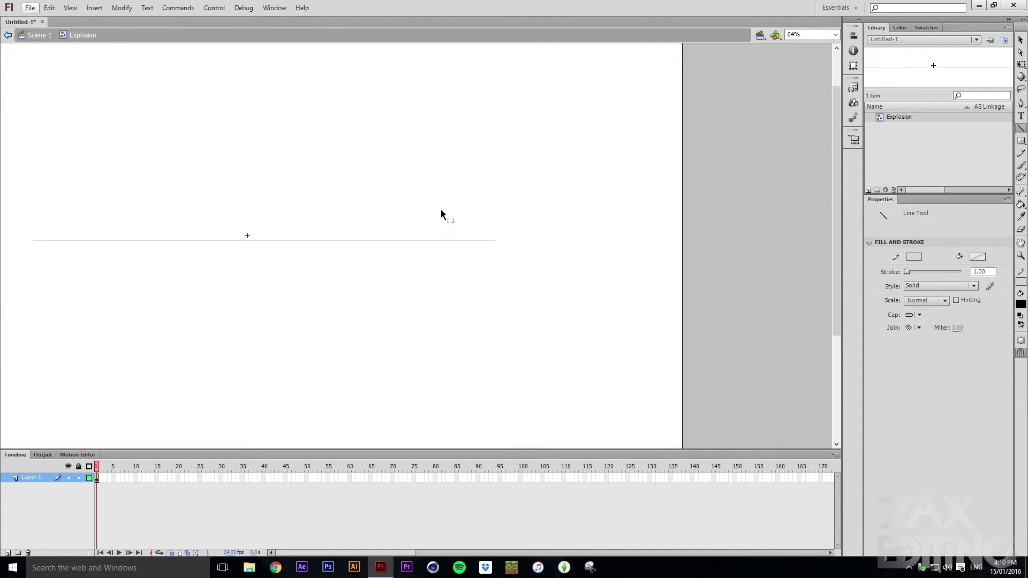
Extend the ground line's layer with frames up to frame 70.
left_click(97, 478)
key("F5")
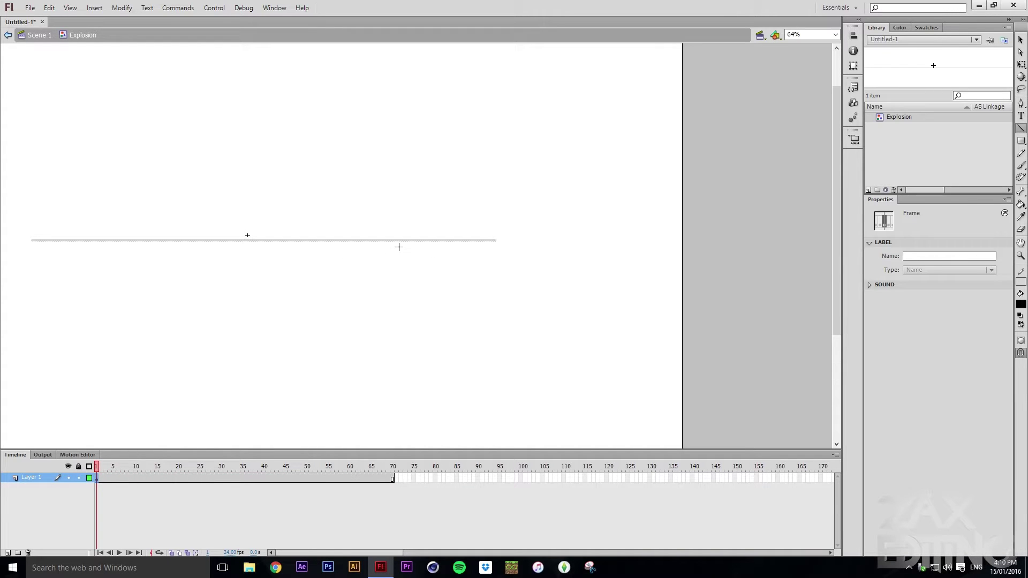
left_click(103, 468)
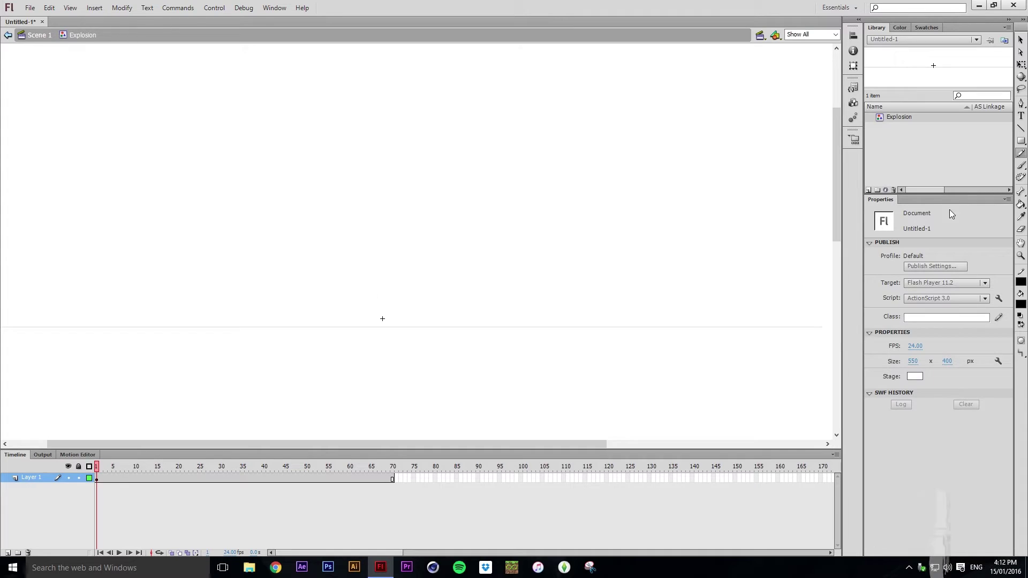
Add a new layer and draw a small closed spiky burst outline on the ground line at frame 1.
left_click(8, 553)
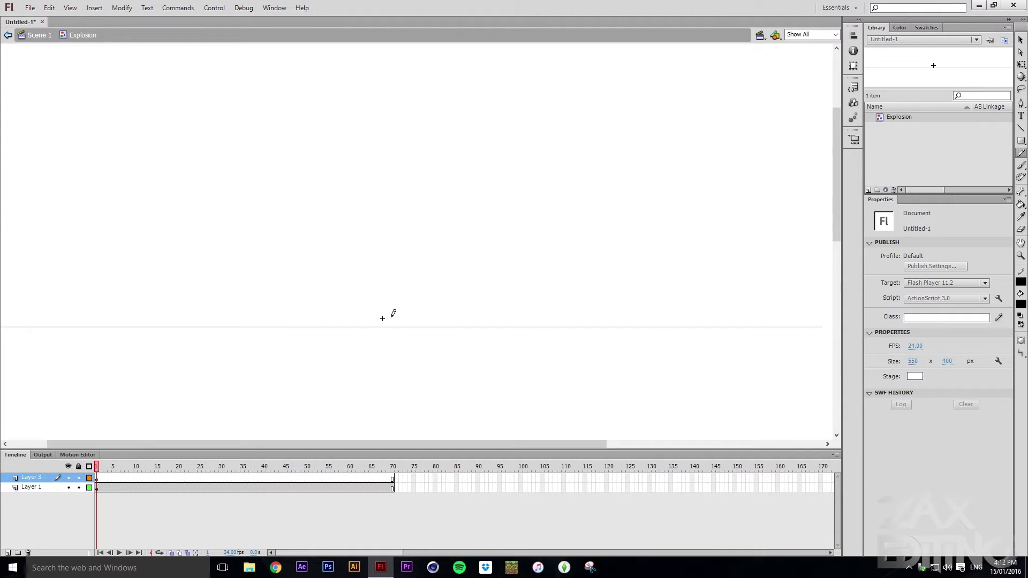
mouse_move(353, 324)
left_mouse_down()
mouse_move(323, 302)
mouse_move(351, 297)
mouse_move(350, 276)
mouse_move(378, 305)
mouse_move(386, 278)
mouse_move(400, 299)
mouse_move(432, 280)
mouse_move(414, 311)
mouse_move(447, 317)
left_mouse_up()
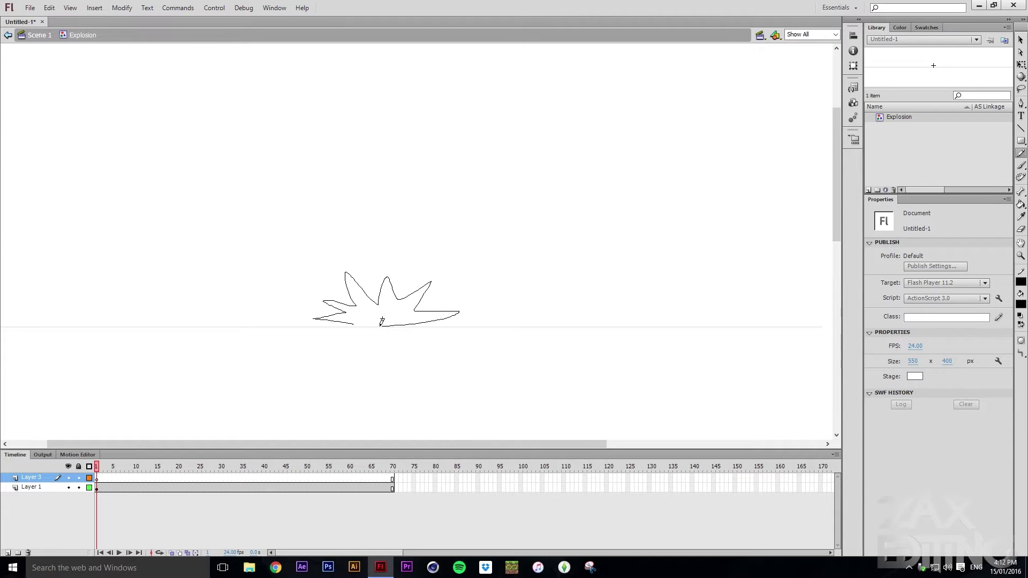
left_click_drag(354, 322, 354, 323)
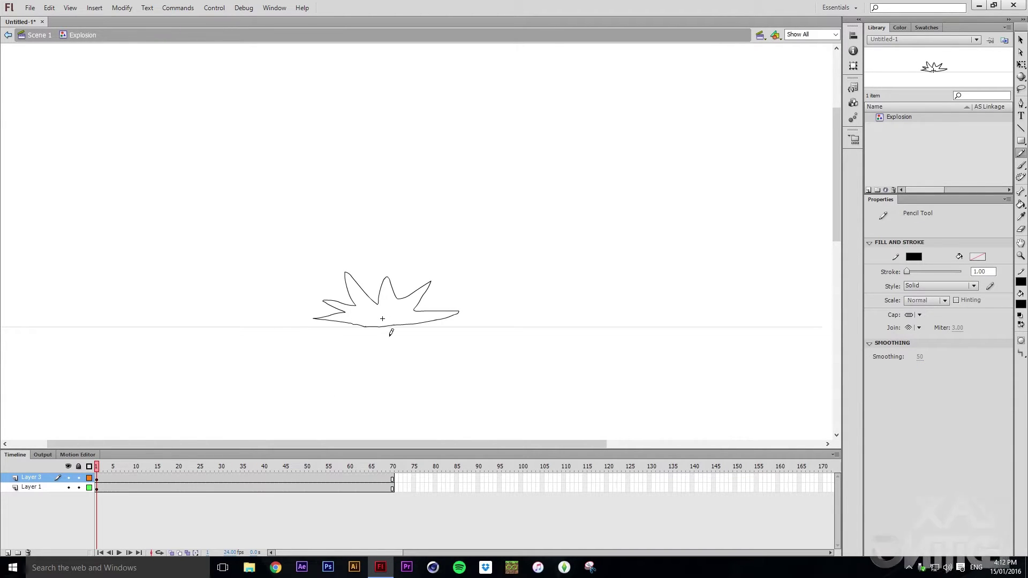
Insert a blank keyframe at frame 2 and turn on onion skinning, limiting its forward range to the current frame.
key("F7")
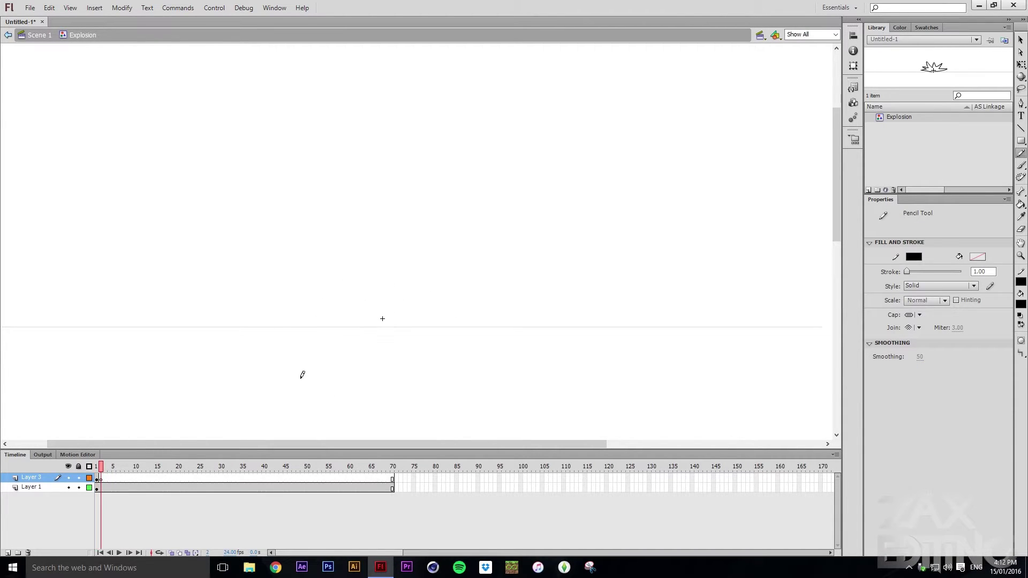
left_click(171, 553)
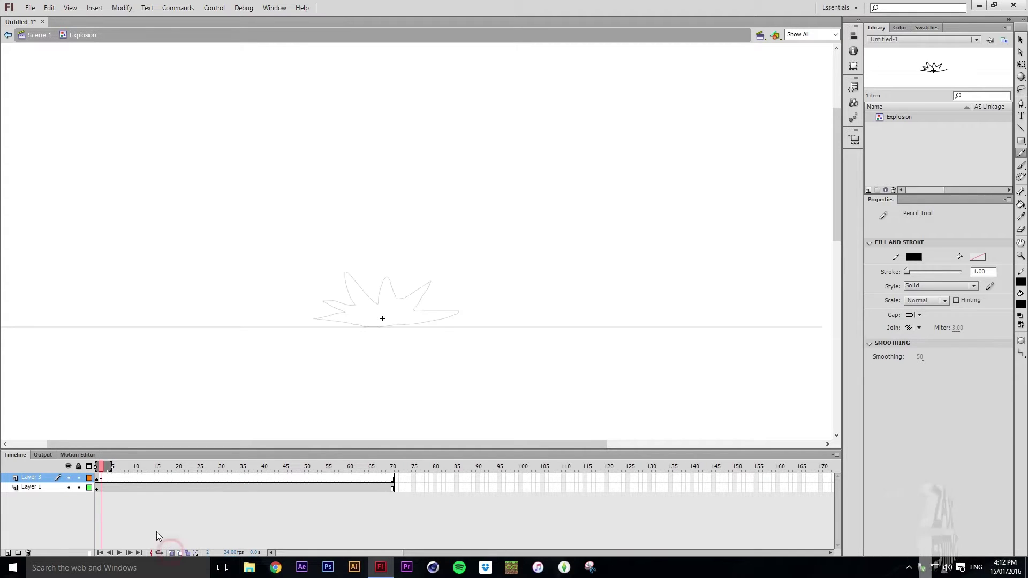
left_click(103, 472)
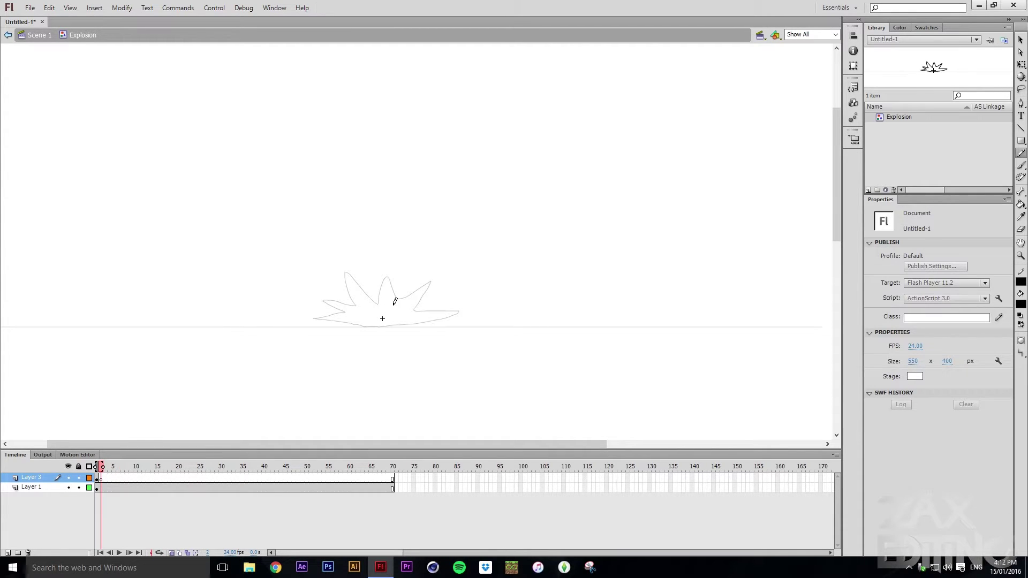
Draw a larger closed spiky burst outline around the onion-skinned first burst on frame 2.
left_click(369, 324)
mouse_move(369, 324)
left_mouse_down()
mouse_move(266, 321)
mouse_move(294, 308)
mouse_move(278, 295)
mouse_move(302, 298)
mouse_move(299, 279)
mouse_move(319, 272)
mouse_move(333, 243)
mouse_move(361, 269)
mouse_move(385, 236)
mouse_move(403, 287)
mouse_move(450, 252)
left_mouse_up()
left_click_drag(440, 289, 500, 292)
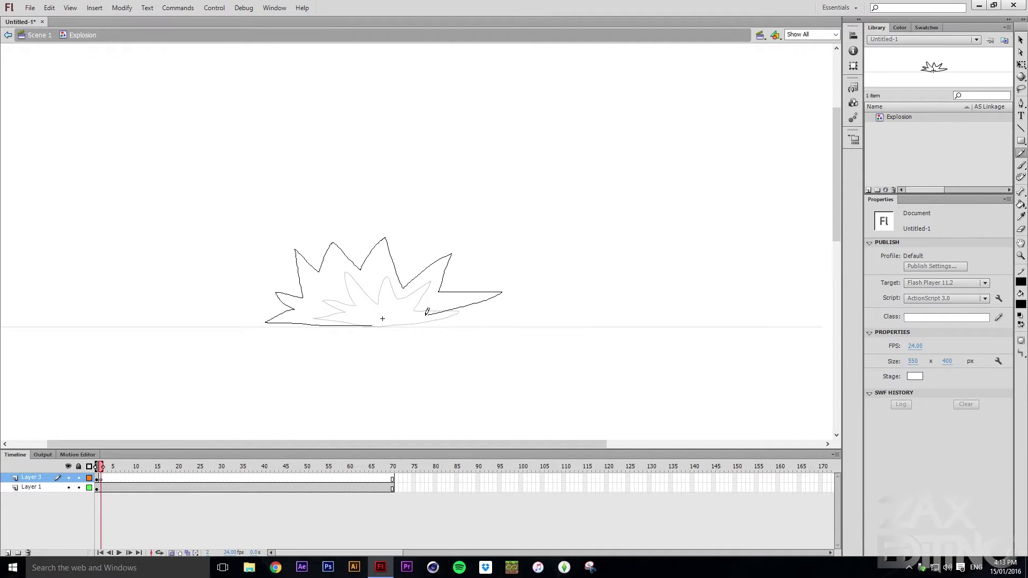
left_click_drag(369, 324, 368, 325)
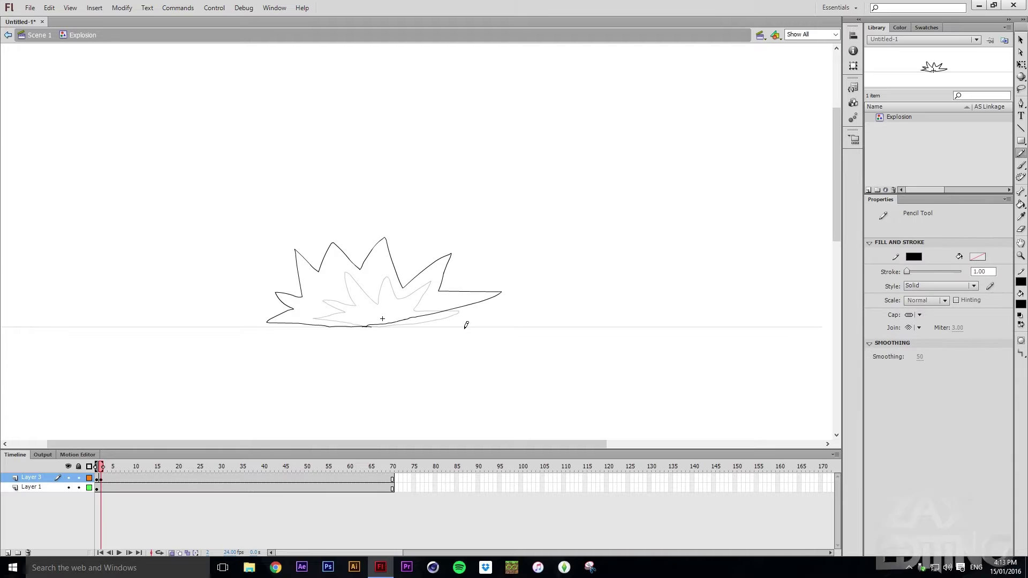
Add a blank keyframe at frame 3, limit onion skinning to the previous frame, and draw a taller, wider spiky burst outline.
key("F7")
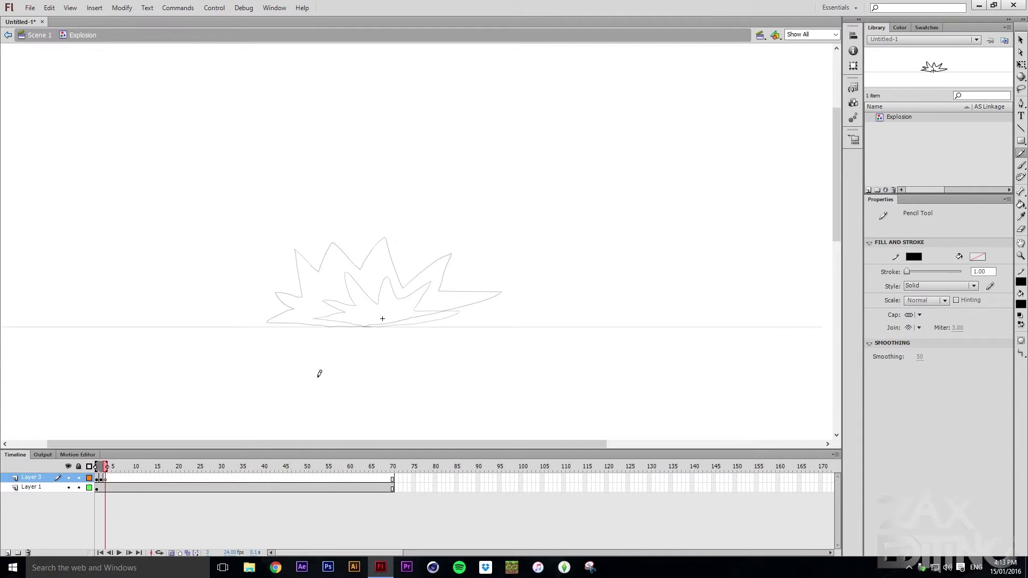
left_click_drag(97, 466, 100, 466)
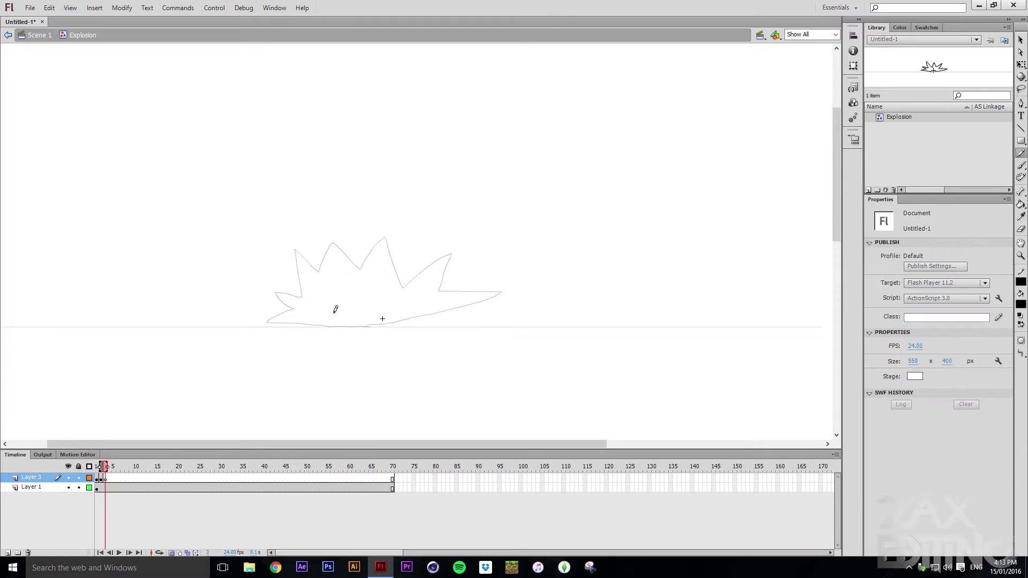
mouse_move(372, 325)
left_mouse_down()
mouse_move(566, 321)
mouse_move(508, 298)
mouse_move(533, 249)
mouse_move(453, 284)
mouse_move(447, 217)
mouse_move(423, 257)
mouse_move(374, 179)
mouse_move(376, 245)
mouse_move(353, 223)
mouse_move(309, 211)
mouse_move(321, 256)
mouse_move(239, 244)
mouse_move(288, 272)
mouse_move(221, 294)
mouse_move(320, 309)
mouse_move(276, 316)
mouse_move(300, 325)
mouse_move(371, 325)
left_mouse_up()
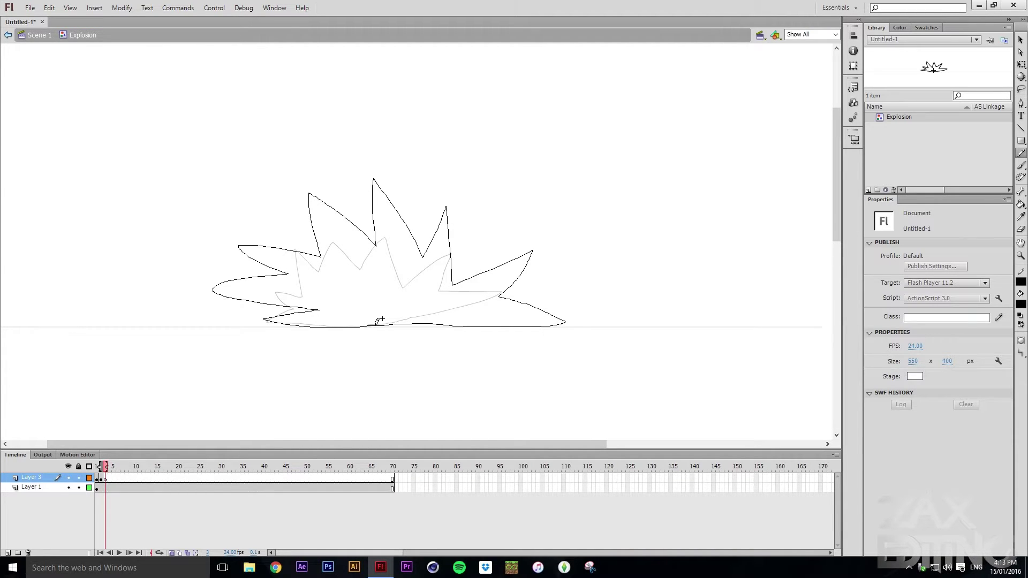
Add a blank keyframe at frame 4 and draw a wider burst outline with small rounded bumps between its spikes.
key("F7")
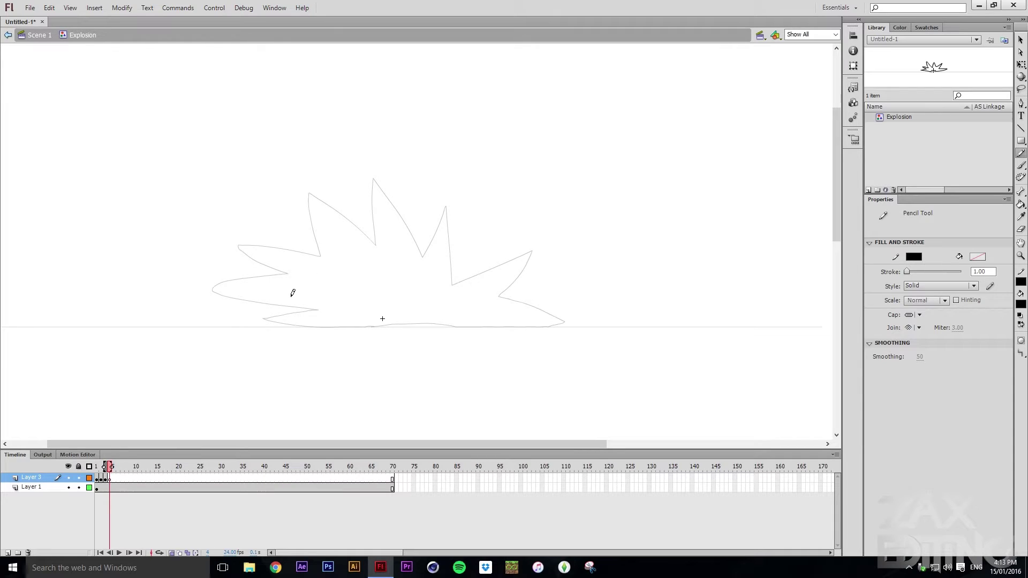
mouse_move(246, 324)
left_mouse_down()
mouse_move(456, 330)
mouse_move(584, 320)
mouse_move(516, 278)
left_mouse_up()
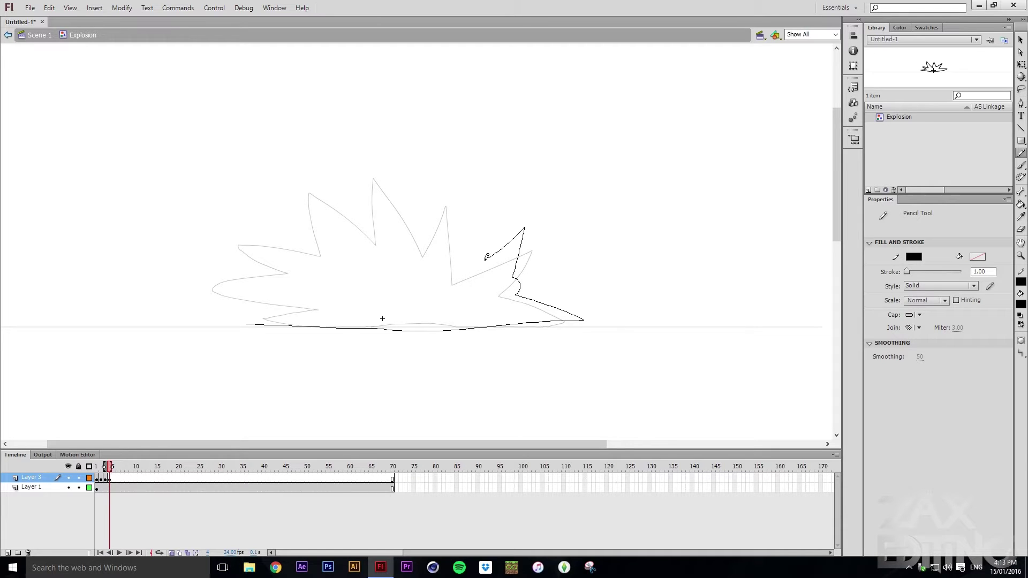
left_click_drag(458, 254, 434, 170)
mouse_move(427, 231)
left_mouse_down()
mouse_move(366, 176)
mouse_move(366, 248)
mouse_move(320, 188)
mouse_move(322, 248)
left_mouse_up()
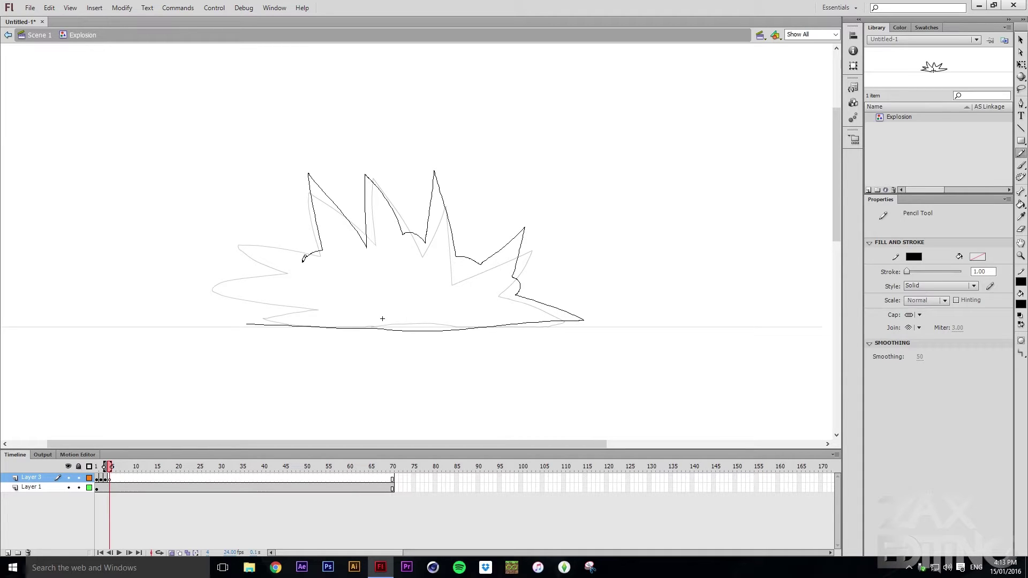
mouse_move(289, 283)
left_mouse_down()
mouse_move(203, 287)
mouse_move(271, 309)
mouse_move(227, 319)
mouse_move(254, 324)
left_mouse_up()
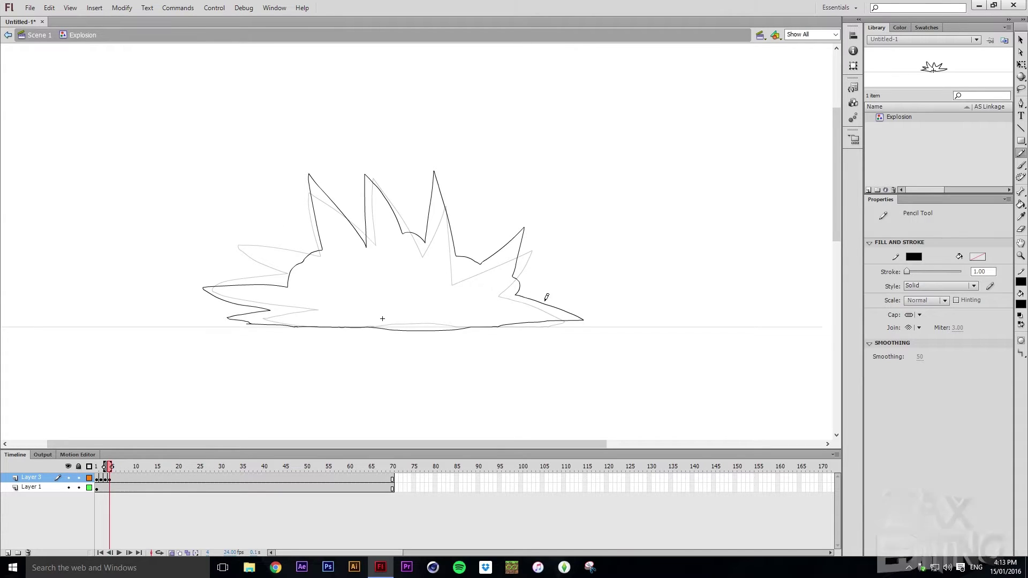
Add a blank keyframe at frame 5 and draw the burst outline with shorter spikes and larger rounded bulges.
key("F7")
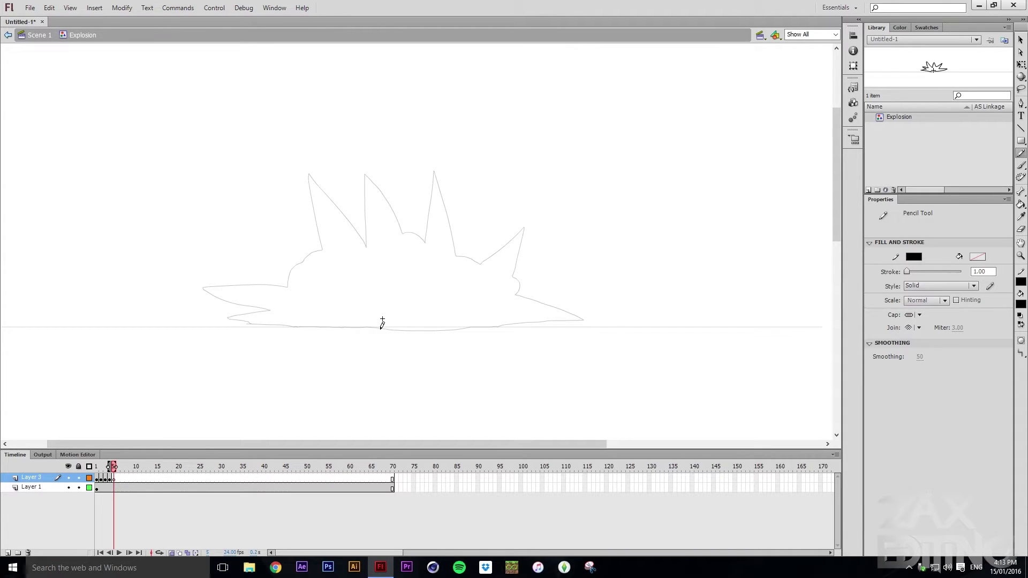
left_click_drag(382, 325, 437, 326)
mouse_move(592, 322)
left_mouse_down()
mouse_move(616, 322)
mouse_move(576, 300)
mouse_move(579, 262)
left_mouse_up()
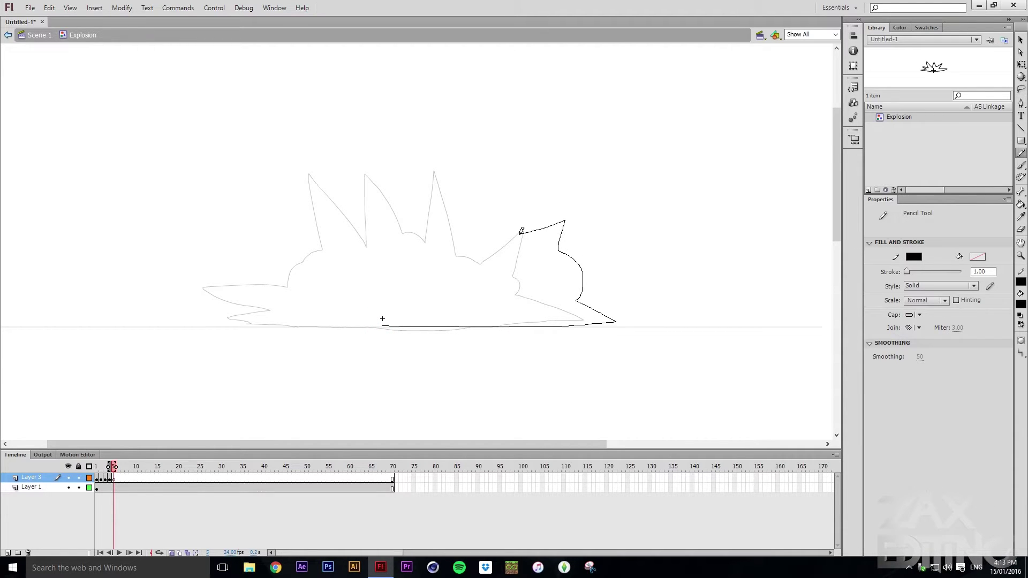
mouse_move(521, 232)
left_mouse_down()
mouse_move(479, 218)
mouse_move(461, 169)
mouse_move(437, 224)
left_mouse_up()
mouse_move(375, 227)
left_mouse_down()
mouse_move(327, 243)
mouse_move(321, 274)
mouse_move(236, 291)
mouse_move(261, 323)
mouse_move(606, 324)
left_mouse_up()
Add a blank keyframe at frame 6 and draw a rounded cloud outline with one low spike at its right end.
key("F7")
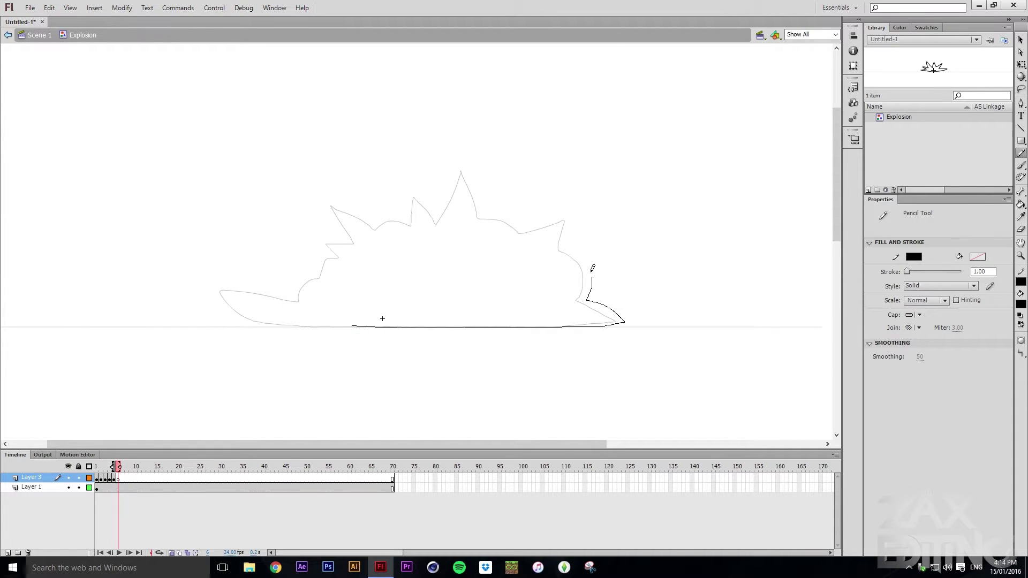
mouse_move(577, 252)
left_mouse_down()
mouse_move(542, 210)
mouse_move(441, 193)
mouse_move(275, 250)
mouse_move(229, 318)
left_mouse_up()
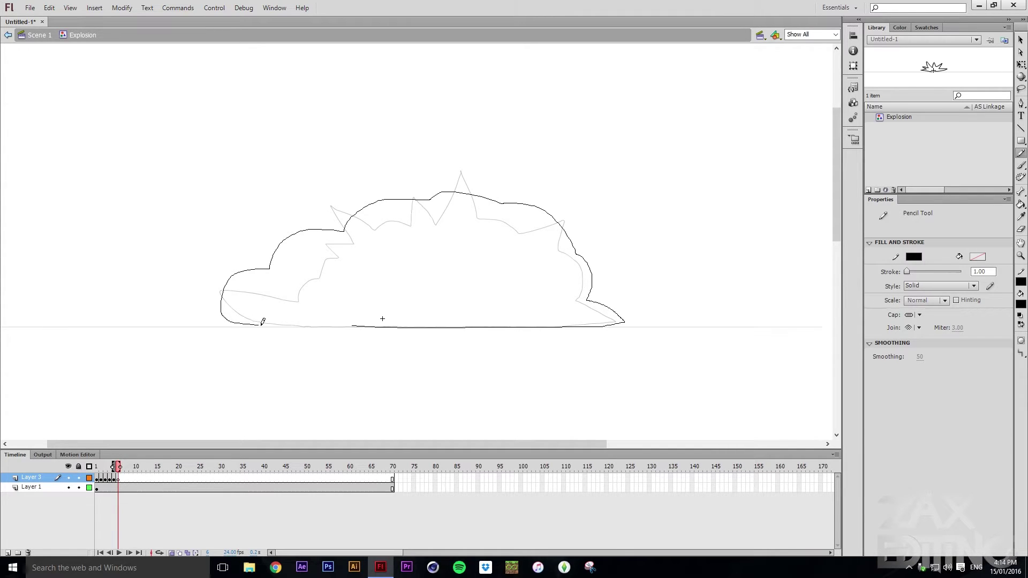
left_click_drag(338, 325, 352, 326)
Add a blank keyframe at frame 7 and draw a slightly larger, puffy cloud outline around the previous one.
key("F7")
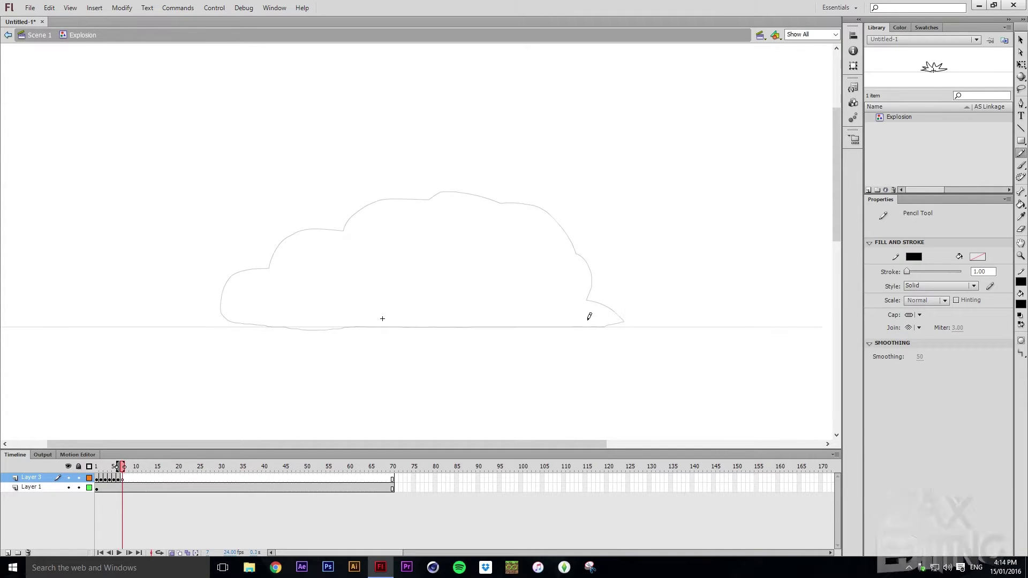
mouse_move(572, 322)
left_mouse_down()
mouse_move(647, 319)
mouse_move(536, 183)
mouse_move(410, 196)
mouse_move(284, 232)
mouse_move(227, 289)
left_mouse_up()
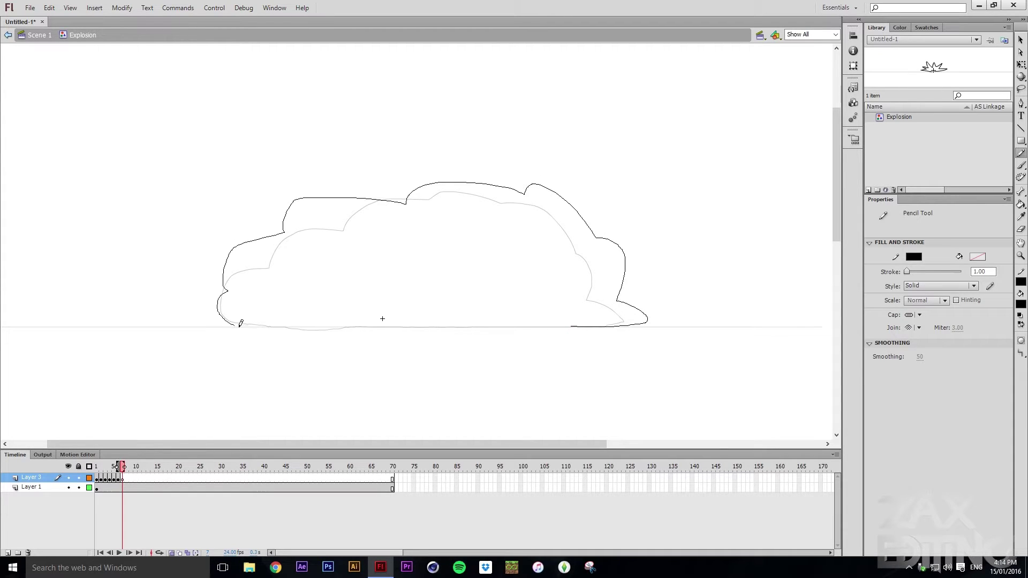
left_click_drag(351, 325, 573, 325)
Add blank keyframes at frames 8 through 10 and draw gradually expanding cloud outlines on them.
key("F7")
left_click_drag(223, 325, 217, 281)
mouse_move(225, 233)
left_mouse_down()
mouse_move(298, 180)
mouse_move(372, 169)
mouse_move(381, 178)
mouse_move(460, 170)
mouse_move(578, 183)
mouse_move(598, 212)
left_mouse_up()
mouse_move(633, 273)
left_mouse_down()
mouse_move(218, 321)
mouse_move(500, 160)
mouse_move(239, 320)
mouse_move(252, 183)
mouse_move(235, 325)
left_mouse_up()
key("F7")
key("F7")
Add a blank keyframe at frame 11 and draw the cloud outline with a small arch cut into its lower left edge.
key("F7")
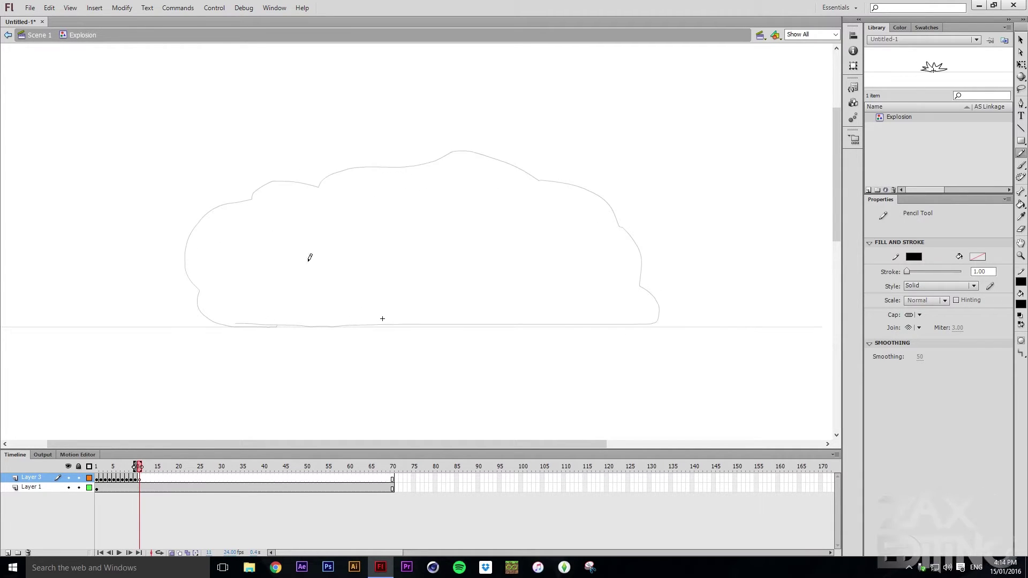
left_click_drag(199, 290, 211, 319)
left_click_drag(293, 319, 633, 323)
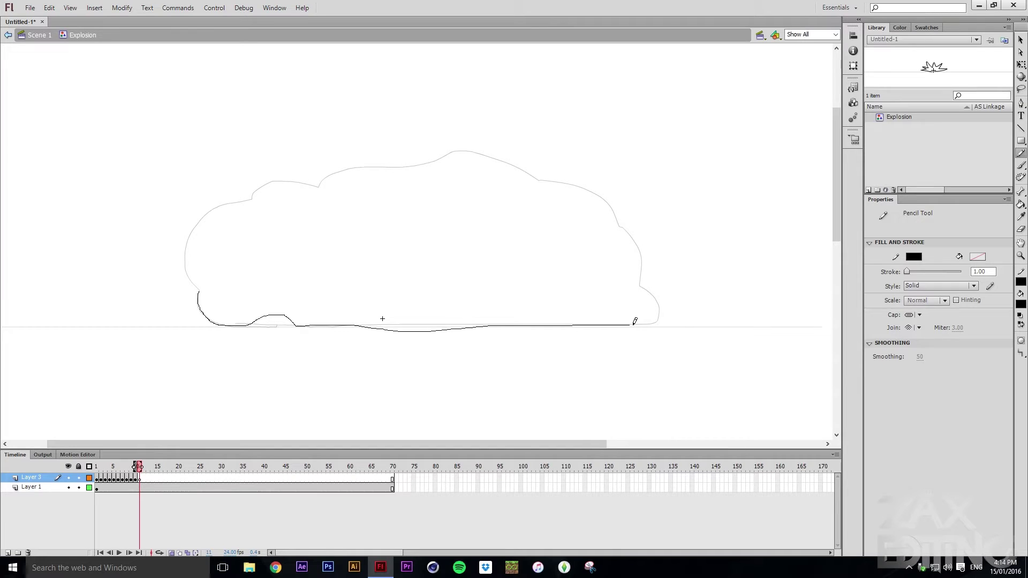
mouse_move(624, 224)
left_mouse_down()
mouse_move(553, 173)
mouse_move(415, 149)
mouse_move(410, 164)
mouse_move(243, 191)
mouse_move(198, 210)
mouse_move(196, 248)
left_mouse_up()
mouse_move(198, 285)
left_mouse_down()
mouse_move(246, 321)
mouse_move(292, 296)
mouse_move(315, 324)
left_mouse_up()
Add a blank keyframe at frame 12 and draw the cloud with a larger lower-left arch and a small notch near its lower right.
key("F7")
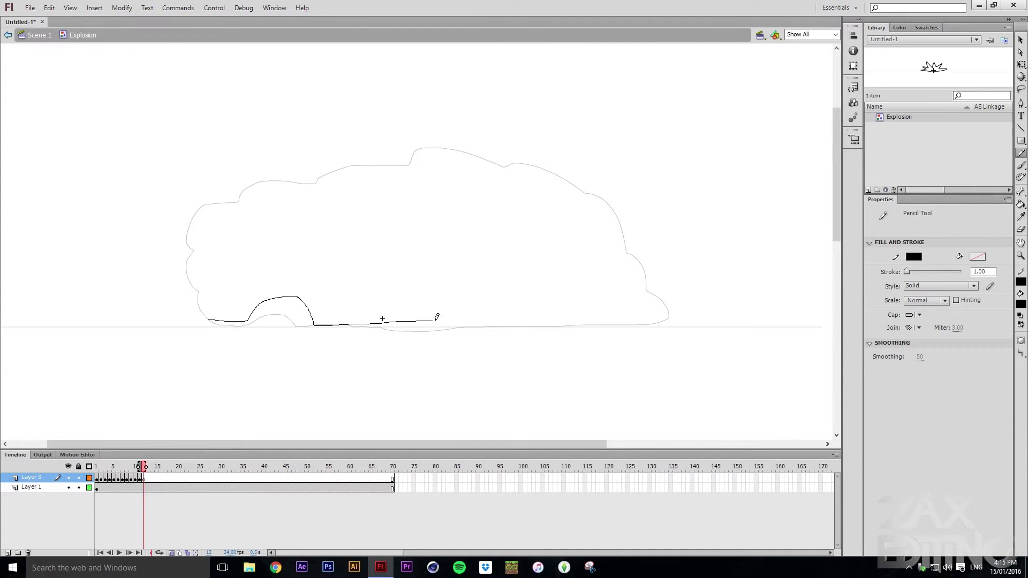
mouse_move(542, 318)
left_mouse_down()
mouse_move(632, 325)
mouse_move(676, 305)
mouse_move(607, 213)
left_mouse_up()
mouse_move(520, 172)
left_mouse_down()
mouse_move(486, 161)
mouse_move(384, 167)
mouse_move(312, 187)
mouse_move(239, 177)
left_mouse_up()
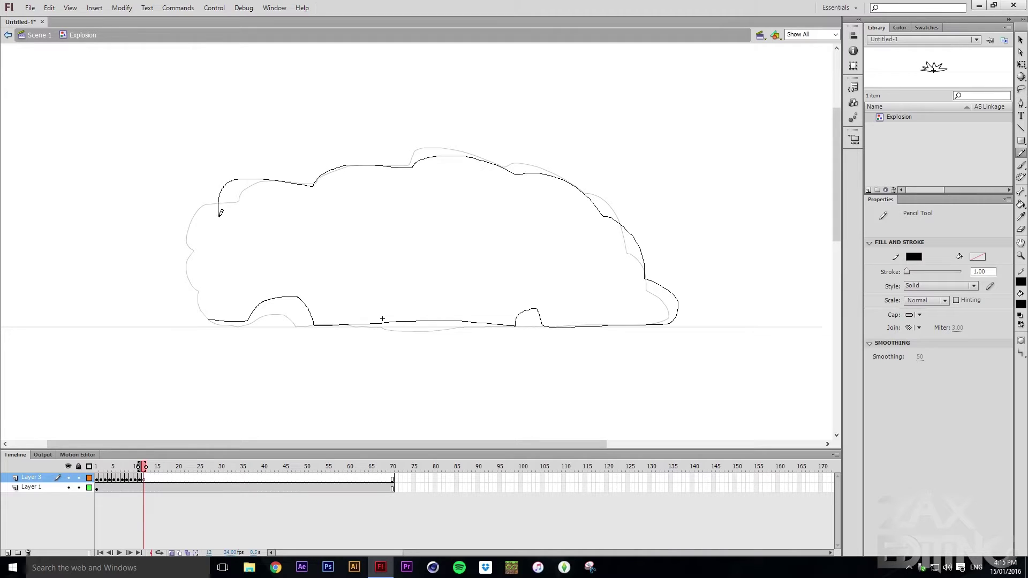
left_click_drag(200, 256, 208, 320)
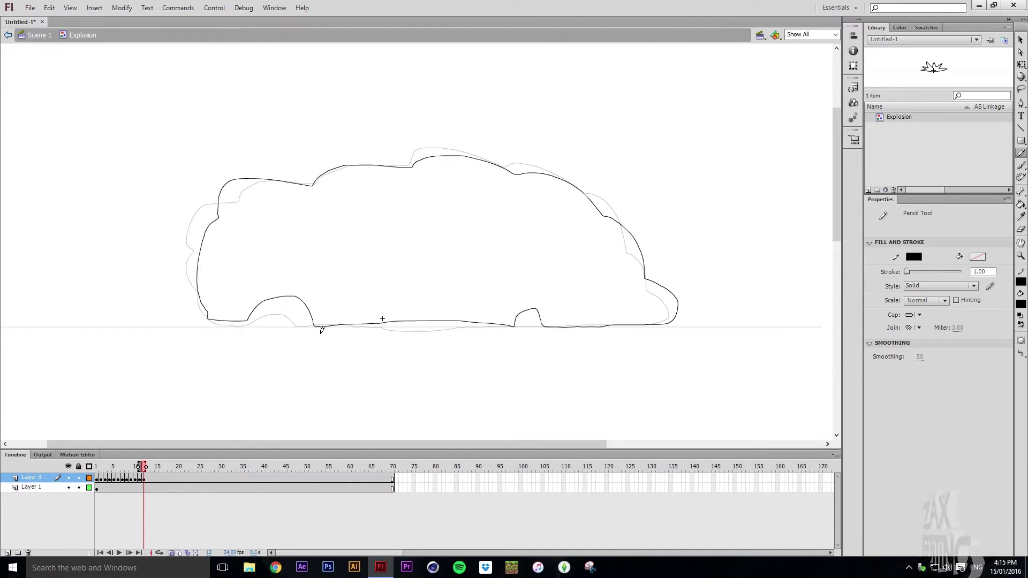
Add a blank keyframe at frame 13 and draw the cloud with a taller left arch and a new narrow arch right of its base's centre.
key("F7")
left_click_drag(209, 323, 247, 321)
mouse_move(333, 297)
left_mouse_down()
mouse_move(334, 327)
mouse_move(471, 325)
left_mouse_up()
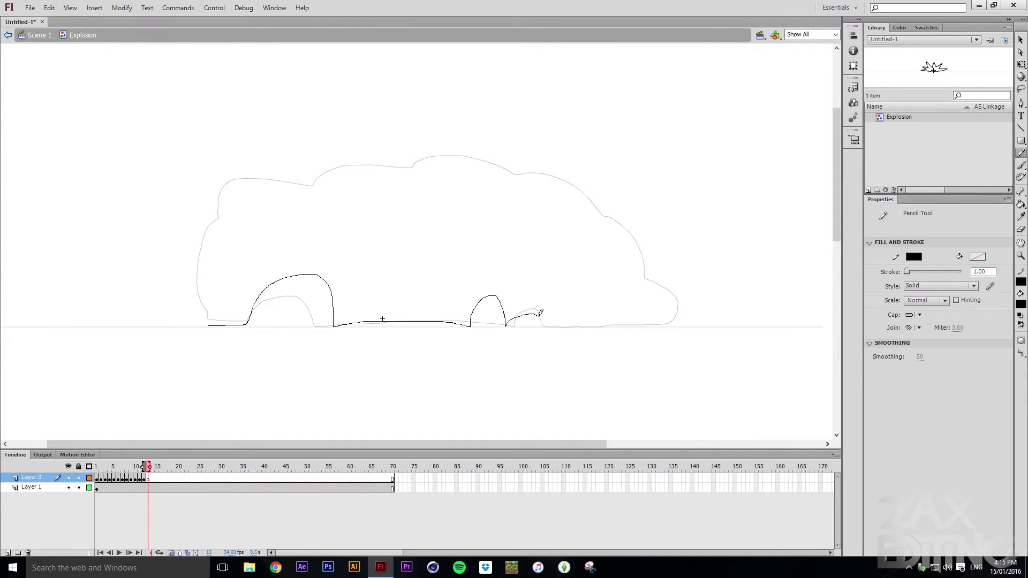
mouse_move(675, 321)
left_mouse_down()
mouse_move(654, 280)
mouse_move(625, 199)
mouse_move(545, 166)
left_mouse_up()
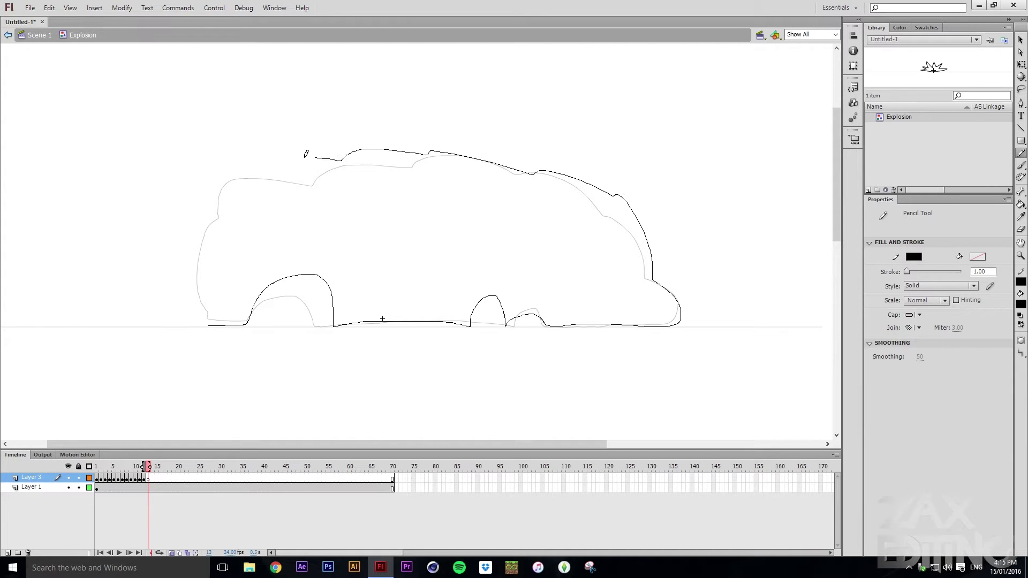
mouse_move(204, 282)
left_mouse_down()
mouse_move(341, 269)
mouse_move(428, 322)
mouse_move(540, 318)
mouse_move(565, 179)
mouse_move(214, 259)
mouse_move(247, 321)
mouse_move(357, 278)
mouse_move(262, 272)
mouse_move(462, 325)
mouse_move(533, 305)
mouse_move(609, 191)
mouse_move(206, 272)
mouse_move(353, 289)
mouse_move(227, 325)
mouse_move(391, 318)
mouse_move(494, 190)
mouse_move(550, 324)
mouse_move(667, 271)
left_mouse_up()
Add blank keyframes at frames 14 through 16 and draw cloud outlines whose arches grow taller from the ground line.
key("F7")
key("F7")
key("F7")
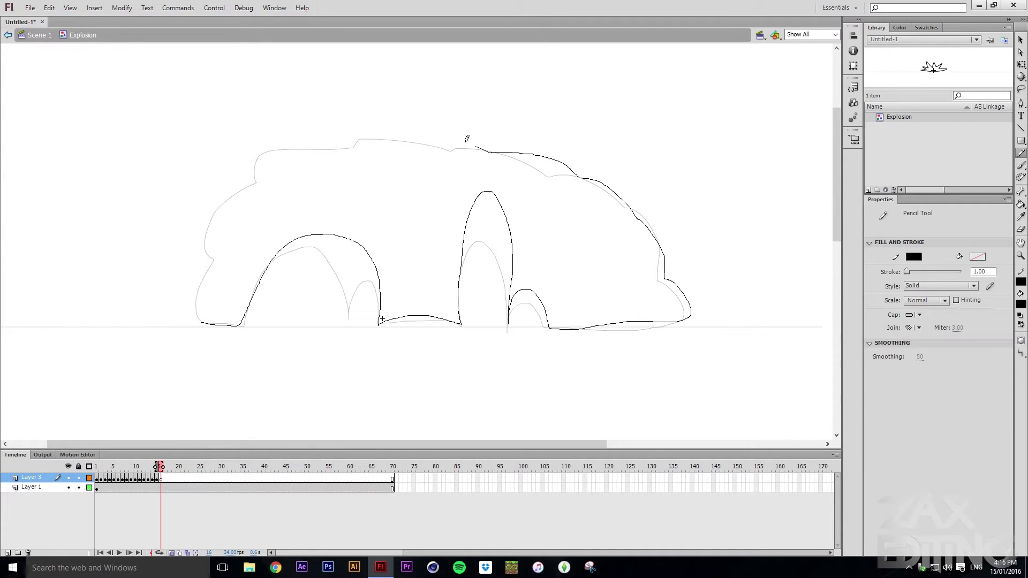
mouse_move(426, 137)
left_mouse_down()
mouse_move(347, 130)
mouse_move(248, 178)
mouse_move(205, 256)
mouse_move(193, 314)
mouse_move(237, 327)
mouse_move(269, 239)
mouse_move(311, 209)
mouse_move(374, 218)
mouse_move(392, 276)
mouse_move(389, 324)
left_mouse_up()
Add a blank keyframe at frame 17 and draw the cloud split by a full-height gap into two separate closed pieces.
key("F7")
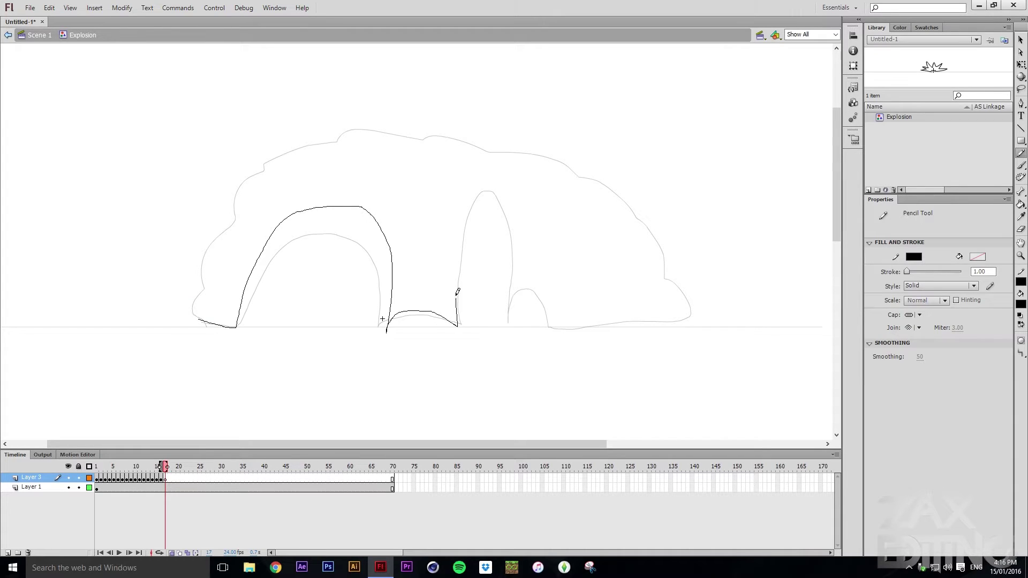
mouse_move(465, 234)
left_mouse_down()
mouse_move(481, 160)
mouse_move(477, 148)
mouse_move(455, 145)
left_mouse_up()
left_click_drag(182, 281, 198, 318)
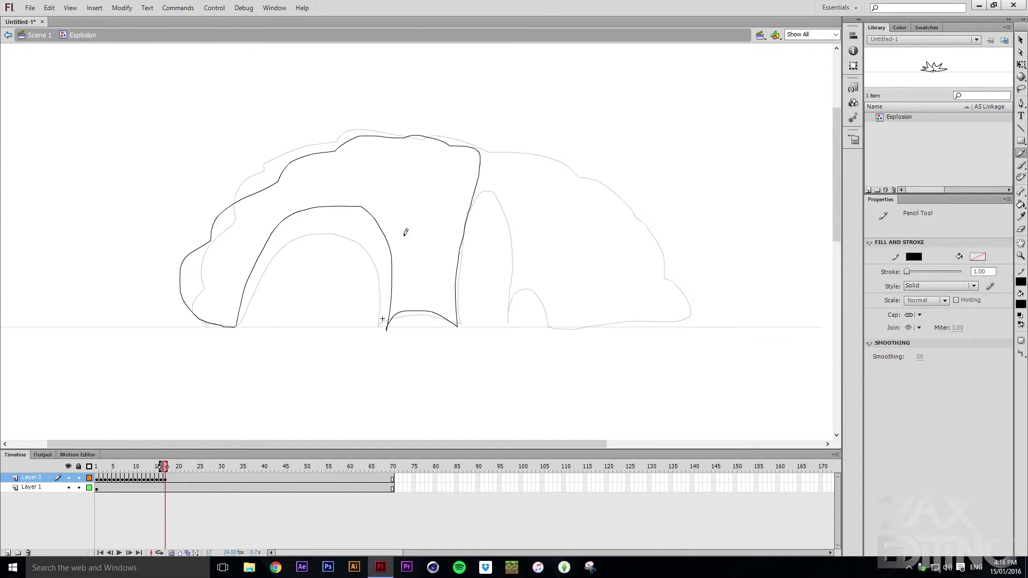
mouse_move(510, 155)
left_mouse_down()
mouse_move(505, 206)
mouse_move(523, 266)
mouse_move(556, 315)
left_mouse_up()
left_click_drag(610, 190, 509, 153)
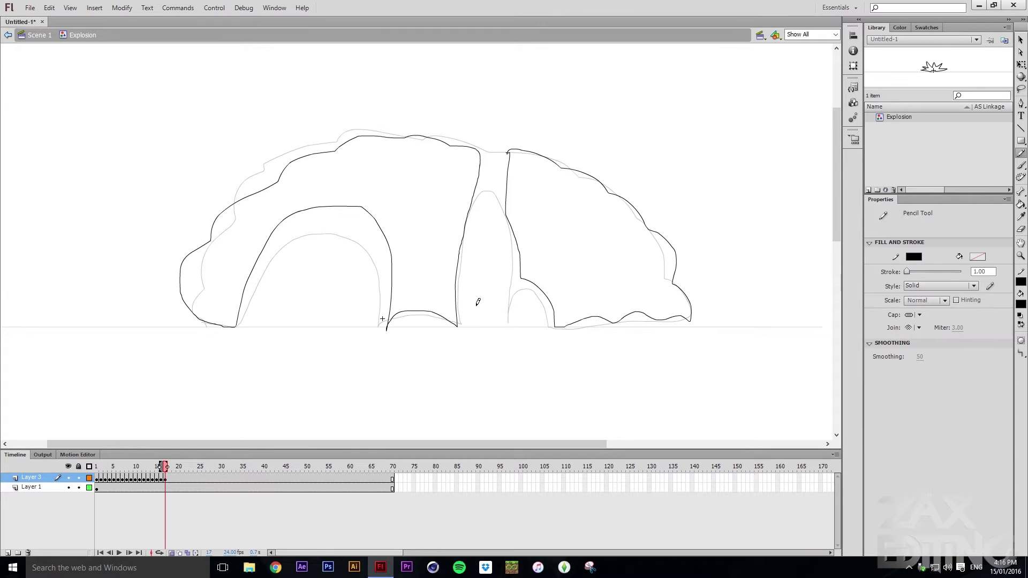
Add a blank keyframe at frame 18 and redraw the left cloud piece with a thinner, raised lower-left foot.
key("F7")
mouse_move(184, 265)
left_mouse_down()
mouse_move(195, 294)
mouse_move(233, 328)
left_mouse_up()
key("ctrl+z")
mouse_move(204, 248)
left_mouse_down()
mouse_move(189, 274)
mouse_move(197, 307)
mouse_move(229, 298)
mouse_move(241, 316)
mouse_move(271, 231)
left_mouse_up()
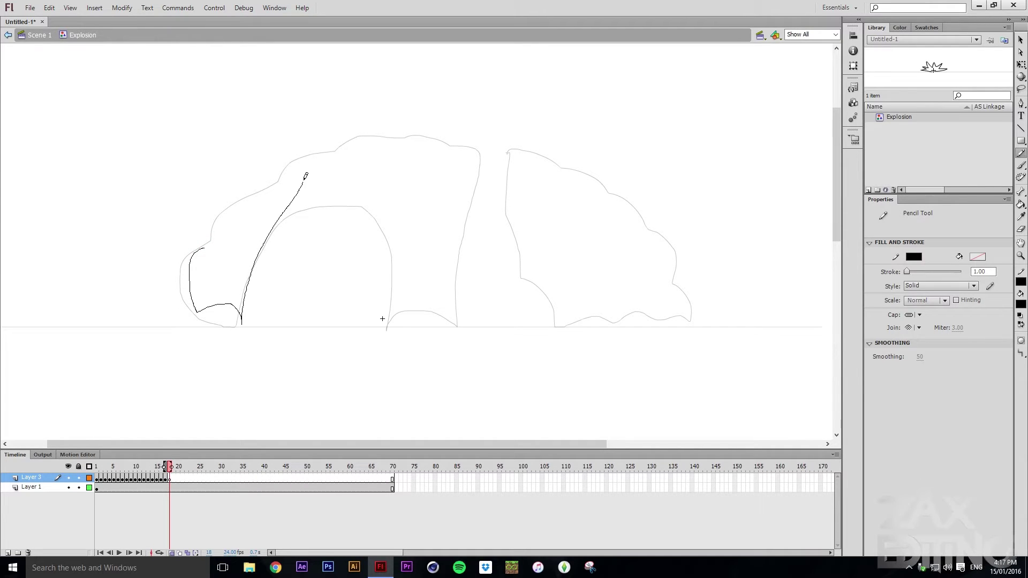
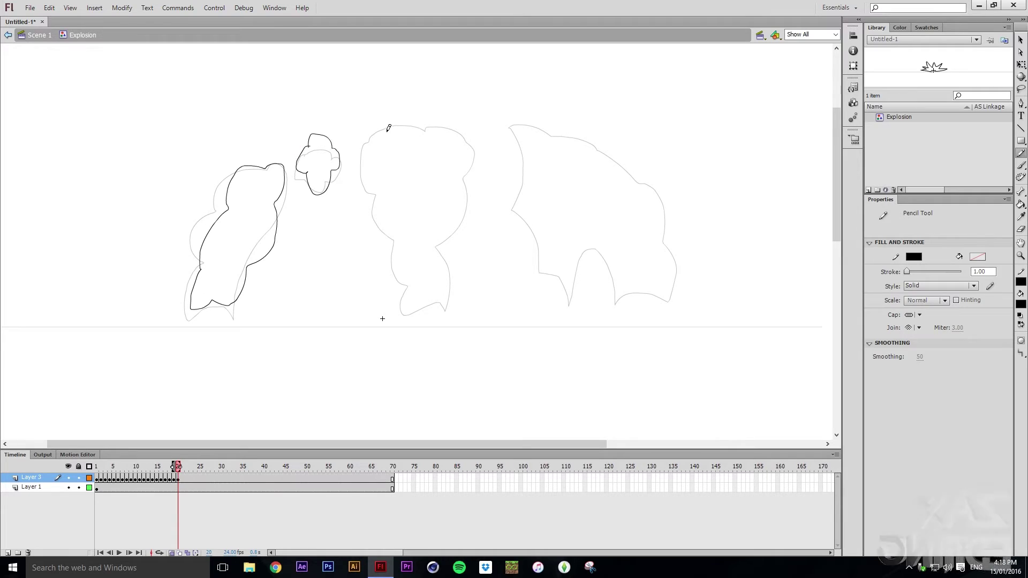
On frame 20, draw the central cloud, a small puff beneath it, and the large right-hand cloud with a small fragment under its arch.
mouse_move(380, 132)
left_mouse_down()
mouse_move(353, 150)
mouse_move(387, 231)
left_mouse_up()
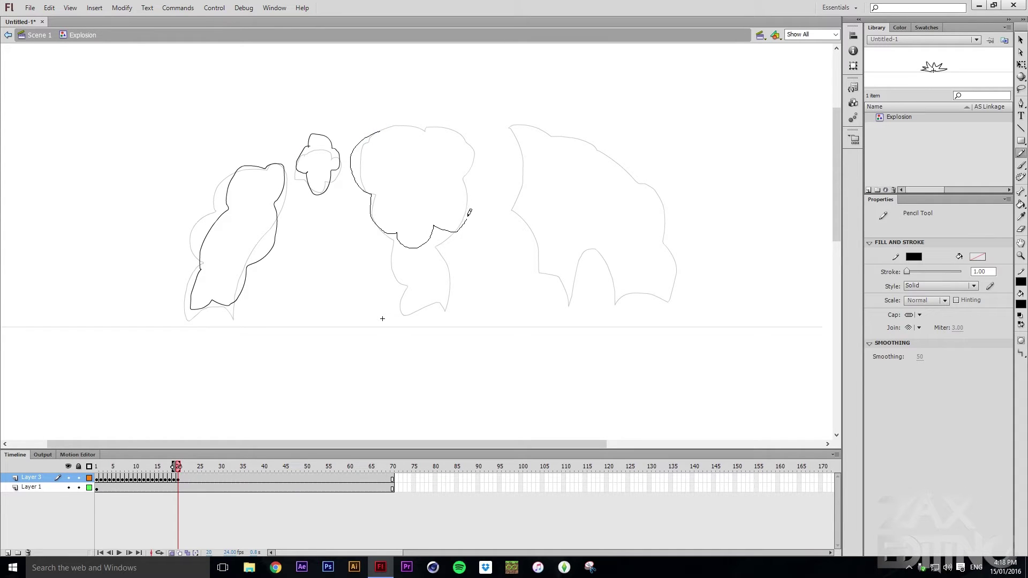
left_click_drag(383, 128, 393, 122)
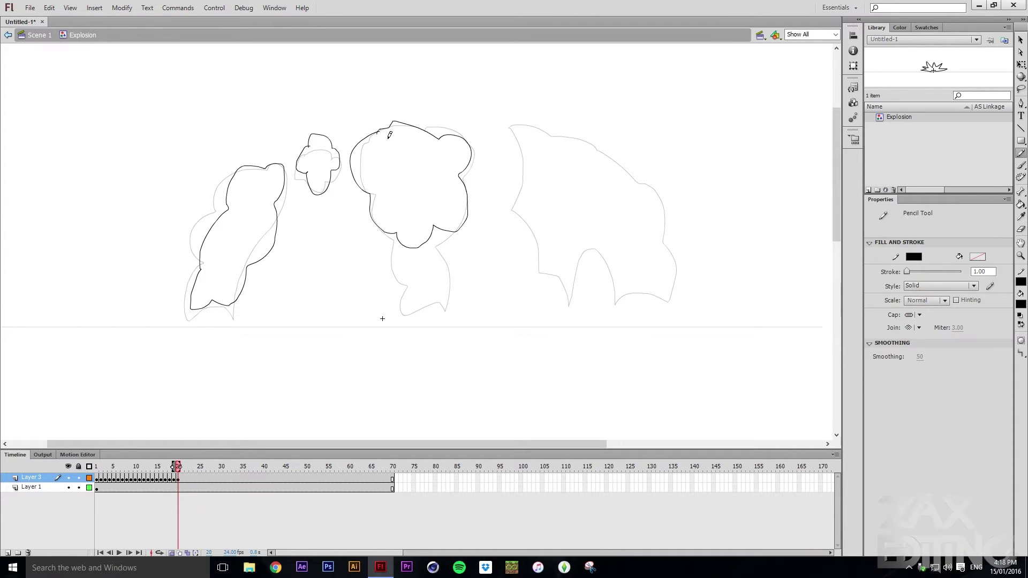
left_click_drag(405, 261, 405, 300)
left_click(512, 124)
left_click_drag(512, 123, 517, 130)
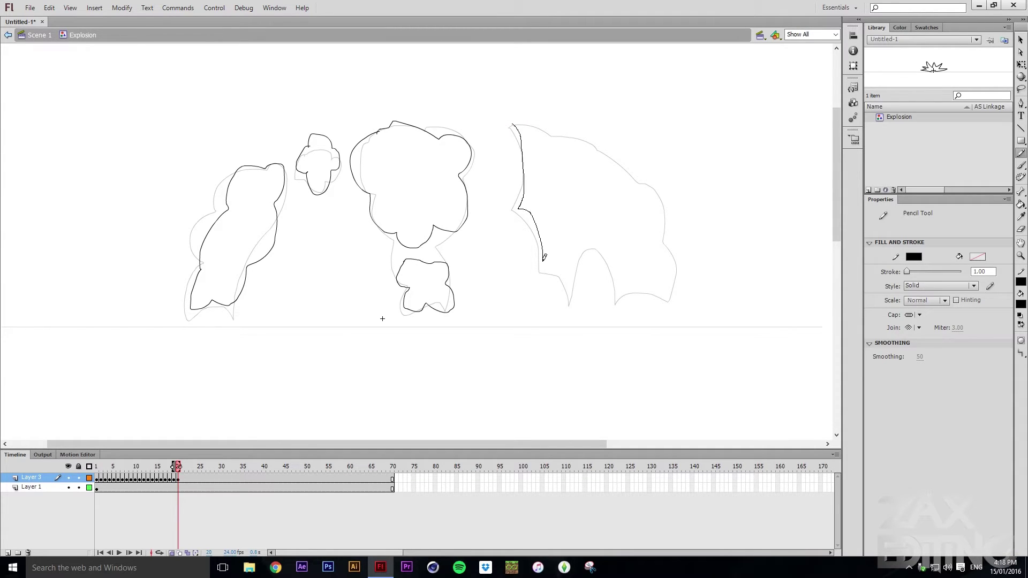
mouse_move(544, 258)
left_mouse_down()
mouse_move(587, 239)
mouse_move(610, 247)
left_mouse_up()
mouse_move(653, 181)
left_mouse_down()
mouse_move(585, 130)
mouse_move(513, 124)
left_mouse_up()
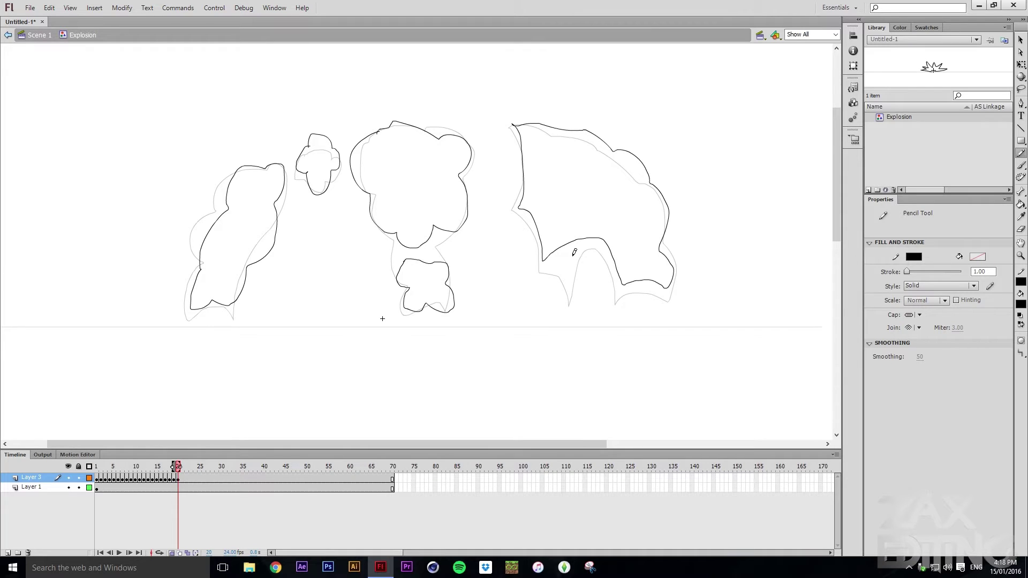
mouse_move(573, 255)
left_mouse_down()
mouse_move(554, 265)
mouse_move(564, 271)
mouse_move(578, 252)
left_mouse_up()
Add a blank keyframe at frame 21 and redraw all the smoke pieces slightly smaller, reducing the right-hand fragment to a small oval.
key("F7")
mouse_move(204, 276)
left_mouse_down()
mouse_move(191, 300)
mouse_move(224, 302)
mouse_move(267, 242)
mouse_move(287, 180)
mouse_move(268, 161)
mouse_move(231, 167)
mouse_move(202, 278)
left_mouse_up()
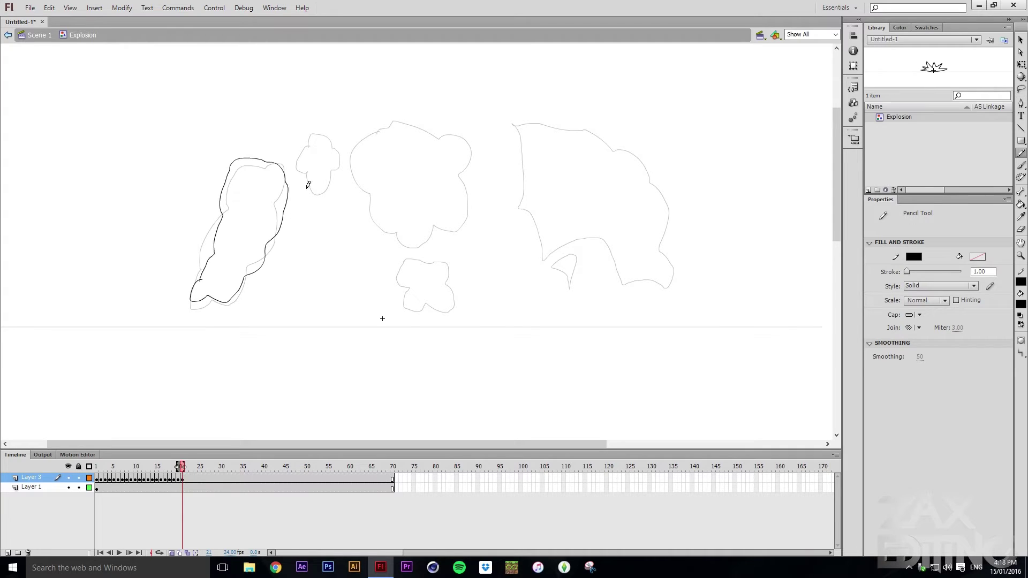
mouse_move(300, 160)
left_mouse_down()
mouse_move(305, 176)
mouse_move(328, 178)
mouse_move(336, 153)
mouse_move(312, 134)
mouse_move(359, 150)
mouse_move(367, 209)
mouse_move(395, 228)
mouse_move(439, 221)
left_mouse_up()
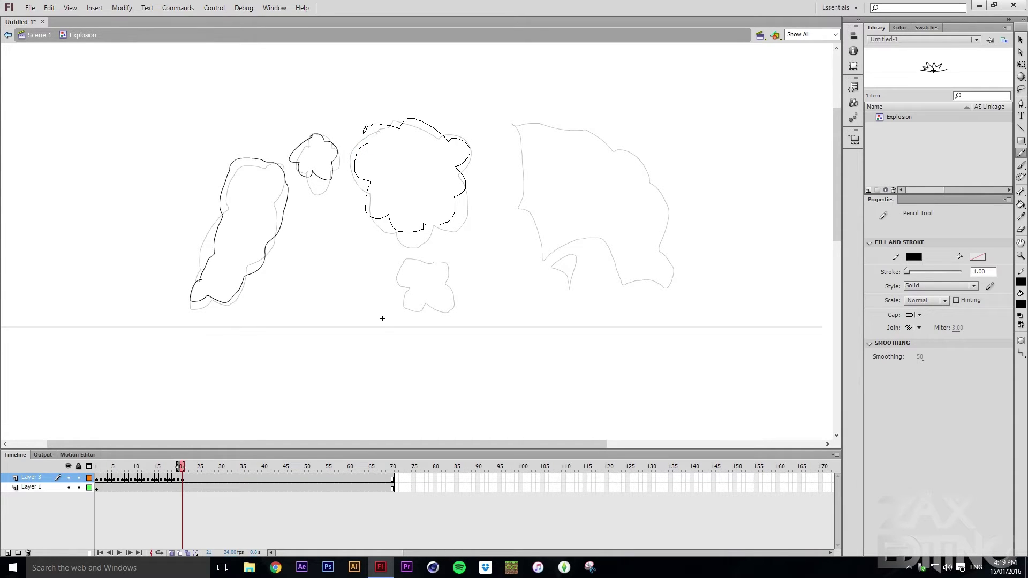
left_click_drag(365, 129, 369, 144)
mouse_move(409, 261)
left_mouse_down()
mouse_move(401, 271)
mouse_move(429, 298)
mouse_move(449, 280)
left_mouse_up()
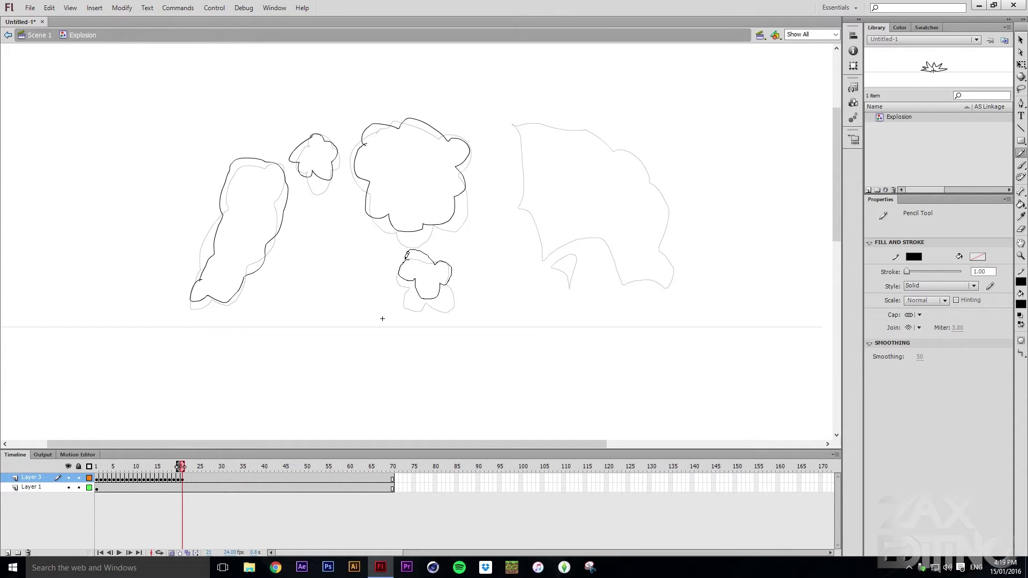
left_click_drag(575, 255, 567, 260)
mouse_move(523, 127)
left_mouse_down()
mouse_move(562, 242)
mouse_move(594, 230)
mouse_move(523, 128)
left_mouse_up()
Add a blank keyframe at frame 22 and redraw the shrinking puffs, splitting the right-hand cloud into a round cloud and a slim piece.
key("F7")
mouse_move(247, 159)
left_mouse_down()
mouse_move(217, 273)
mouse_move(310, 134)
left_mouse_up()
left_click_drag(381, 124, 415, 252)
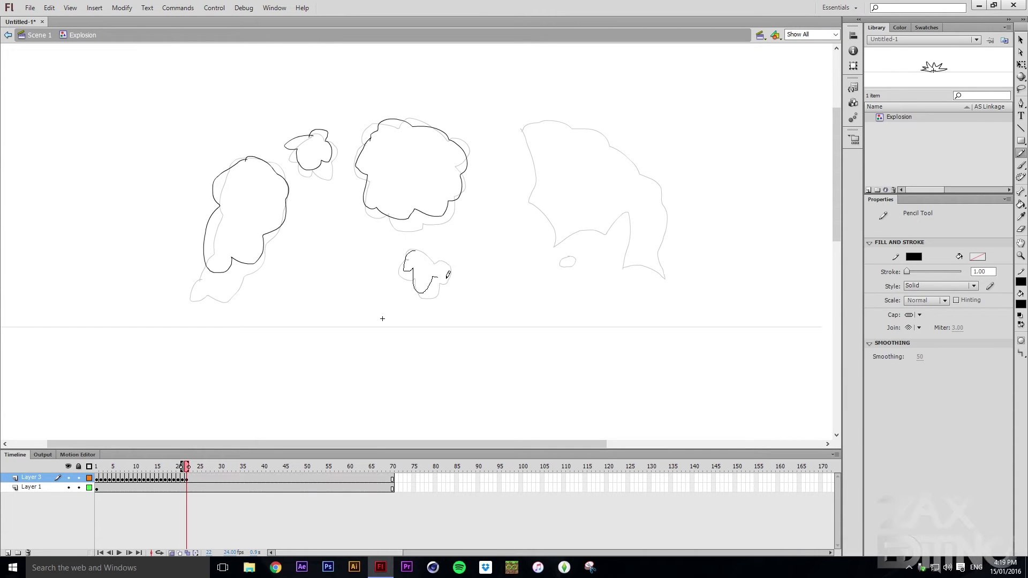
left_click_drag(659, 187, 567, 257)
left_click_drag(535, 129, 656, 214)
Add a blank keyframe at frame 23 and redraw the smoke puffs smaller and slightly higher, leaving out the tiny right-hand dot.
key("F7")
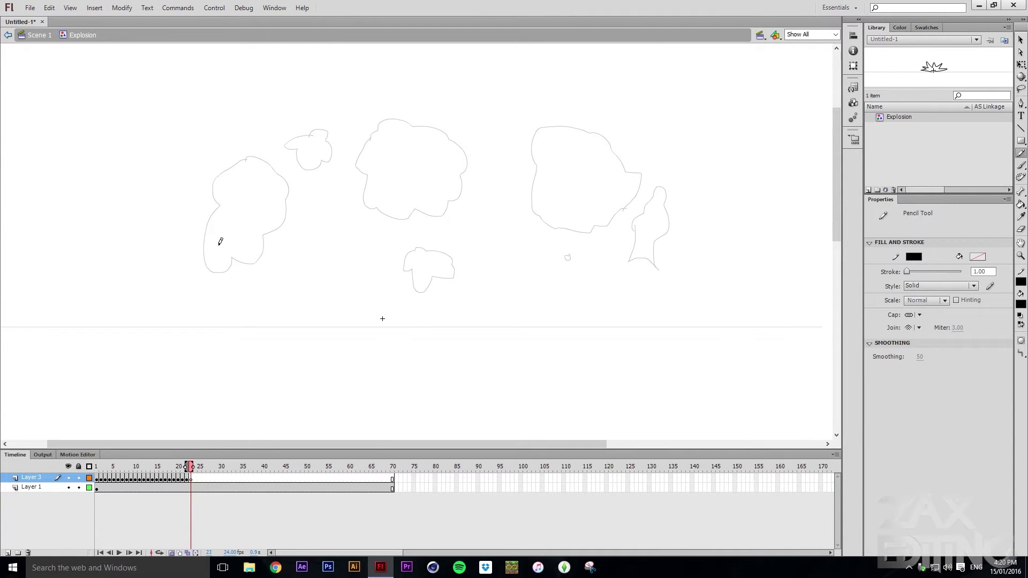
mouse_move(222, 206)
left_mouse_down()
mouse_move(208, 249)
mouse_move(215, 263)
mouse_move(253, 250)
mouse_move(260, 225)
mouse_move(296, 187)
left_mouse_up()
left_click_drag(221, 198, 219, 205)
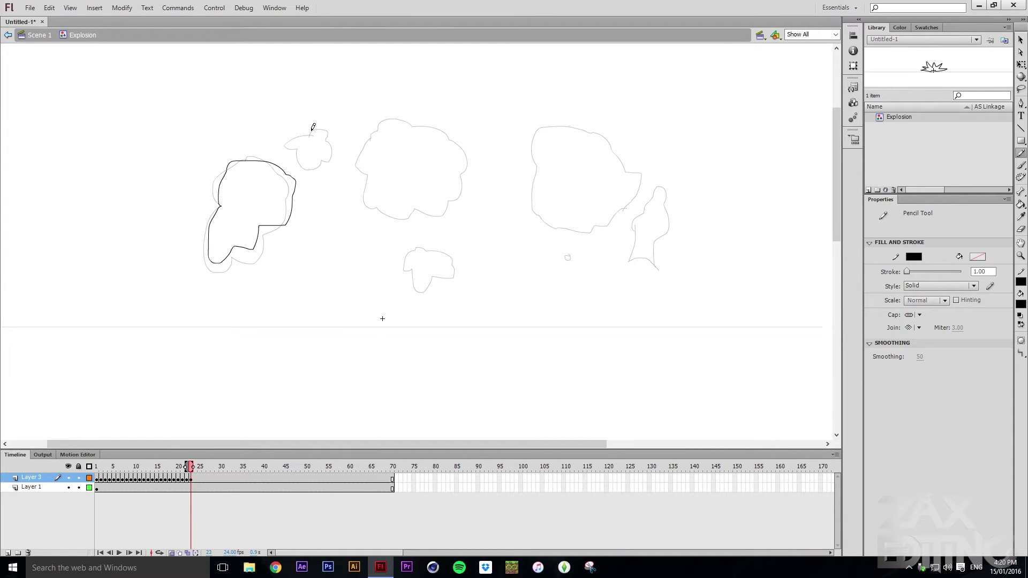
mouse_move(320, 124)
left_mouse_down()
mouse_move(295, 131)
mouse_move(292, 145)
left_mouse_up()
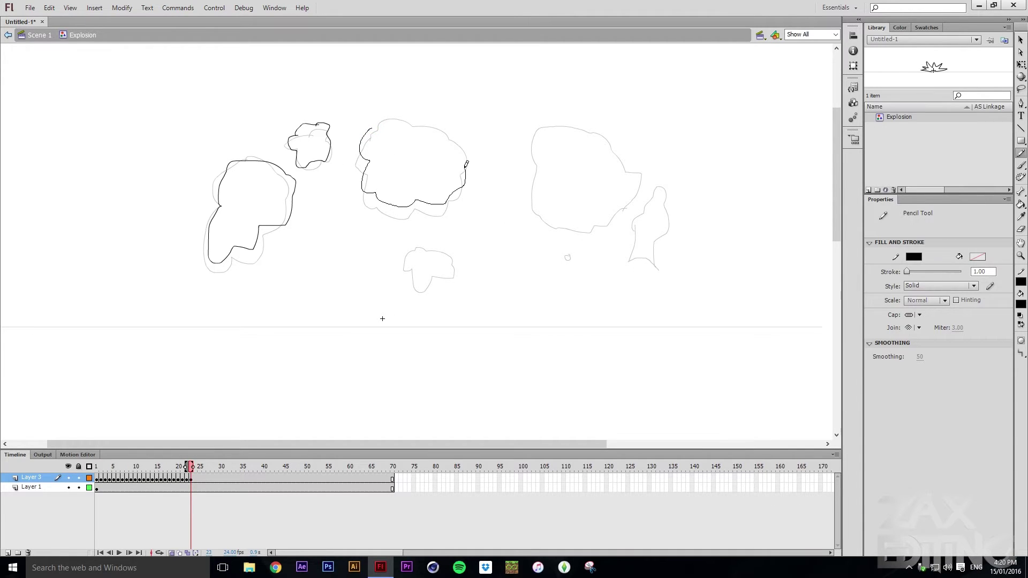
mouse_move(467, 164)
left_mouse_down()
mouse_move(420, 120)
mouse_move(379, 114)
mouse_move(374, 128)
left_mouse_up()
mouse_move(418, 249)
left_mouse_down()
mouse_move(405, 258)
mouse_move(414, 272)
left_mouse_up()
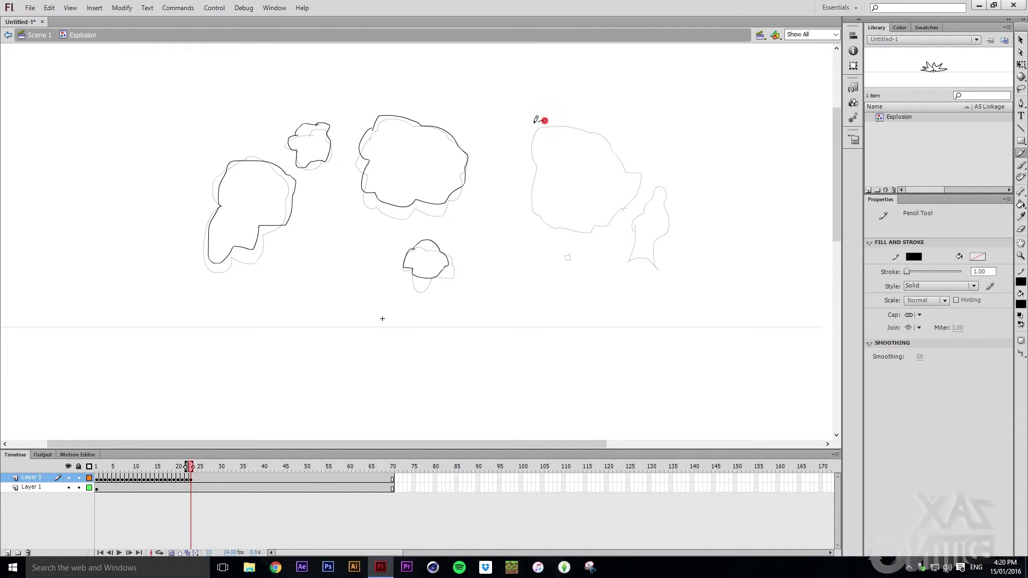
mouse_move(544, 121)
left_mouse_down()
mouse_move(531, 177)
mouse_move(569, 224)
mouse_move(544, 121)
left_mouse_up()
Add a blank keyframe at frame 24 and draw the left and central smoke puffs with their lower edges raised.
key("F7")
left_click_drag(251, 155, 220, 241)
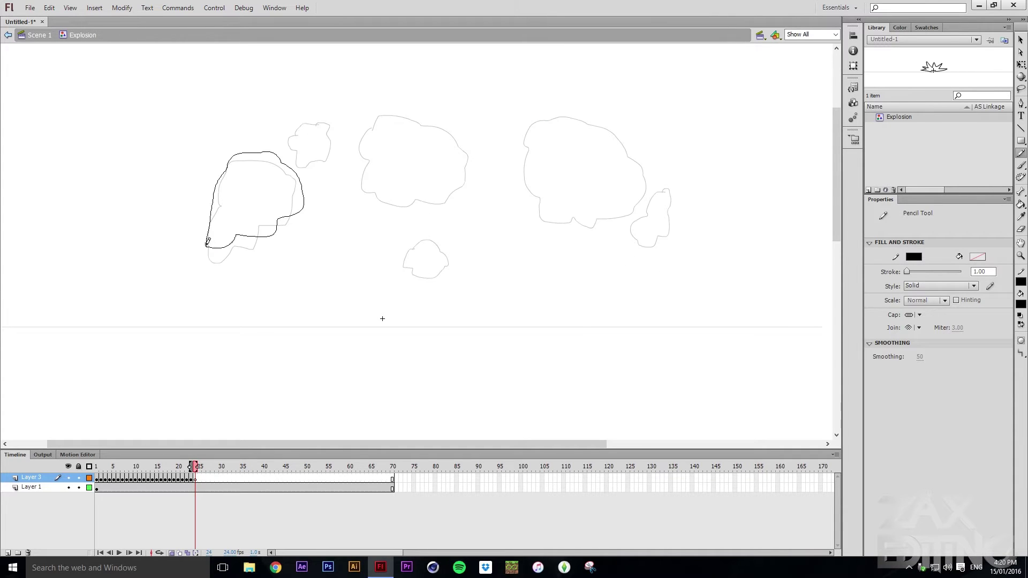
left_click_drag(375, 118, 370, 128)
Draw the smoke puffs on new blank keyframes at frames 25 and 26, making them smaller and higher on each frame.
key("F7")
left_click_drag(214, 218, 295, 214)
left_click_drag(378, 142, 461, 176)
mouse_move(625, 212)
left_mouse_down()
mouse_move(557, 111)
mouse_move(524, 134)
left_mouse_up()
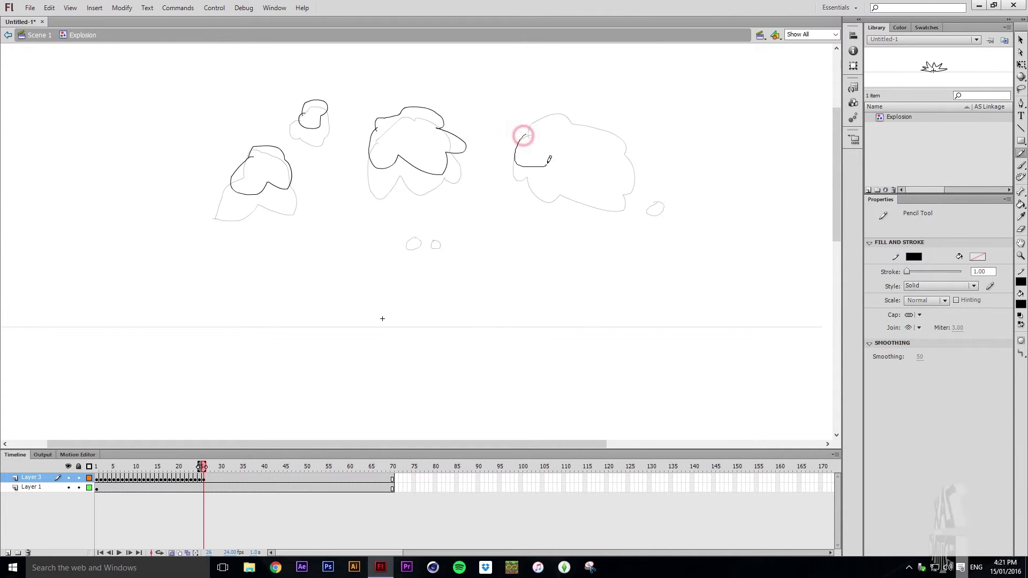
Add blank keyframes at frames 27 through 29 and draw the remaining puffs shrinking and drifting upward.
key("F7")
left_click_drag(246, 155, 278, 161)
key("F7")
left_click_drag(396, 118, 525, 123)
key("F7")
left_click_drag(252, 150, 294, 139)
mouse_move(380, 141)
left_mouse_down()
mouse_move(423, 130)
mouse_move(306, 96)
left_mouse_up()
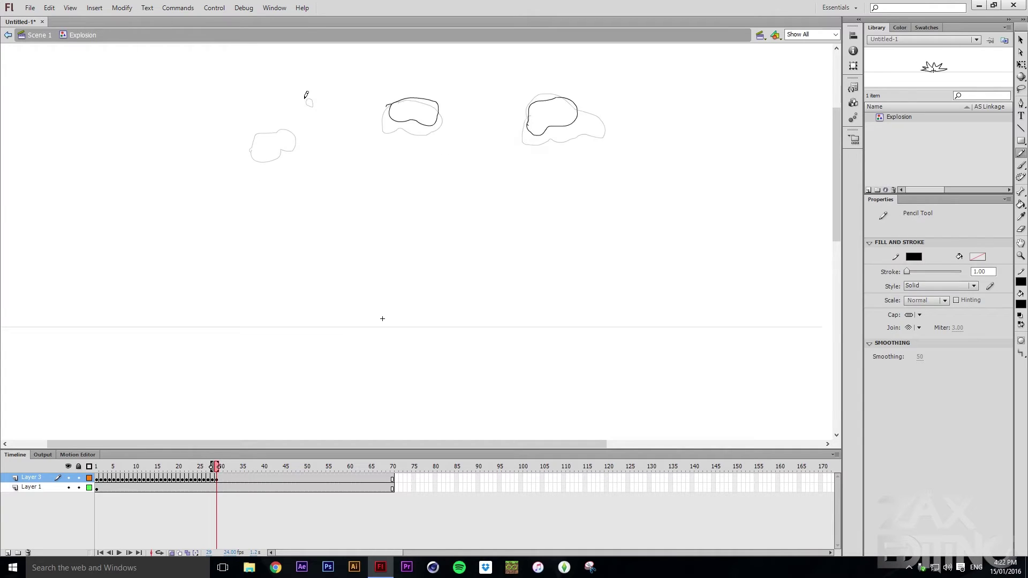
Add blank keyframes from frame 30 on, shrink the last puffs to a tiny dot, and leave frame 35 empty.
key("F7")
left_click_drag(396, 107, 415, 86)
key("F7")
key("F7")
key("F7")
key("F7")
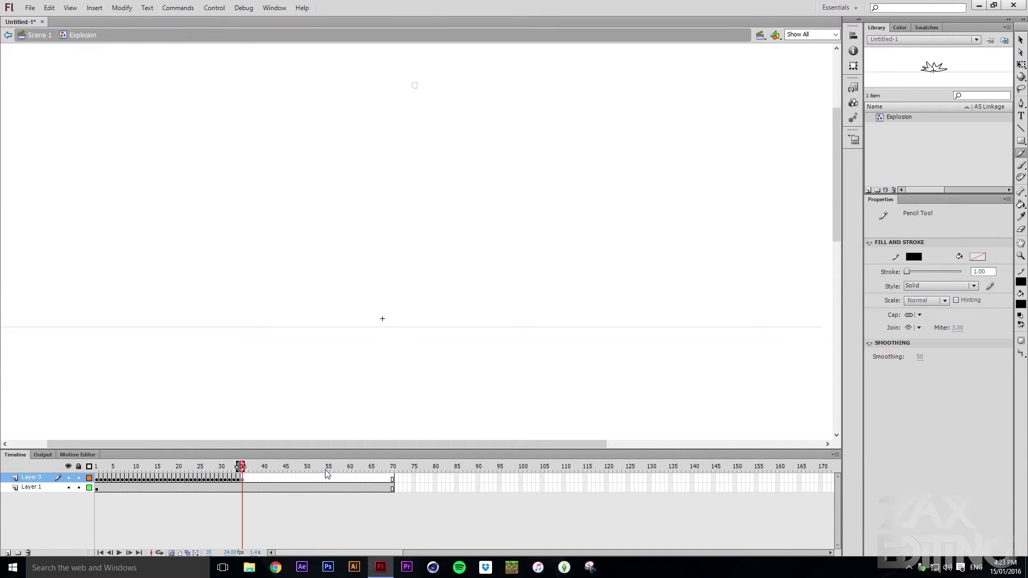
Return to frame 1 and clear all frames of Layer 1 to remove the ground line.
left_click_drag(242, 467, 95, 496)
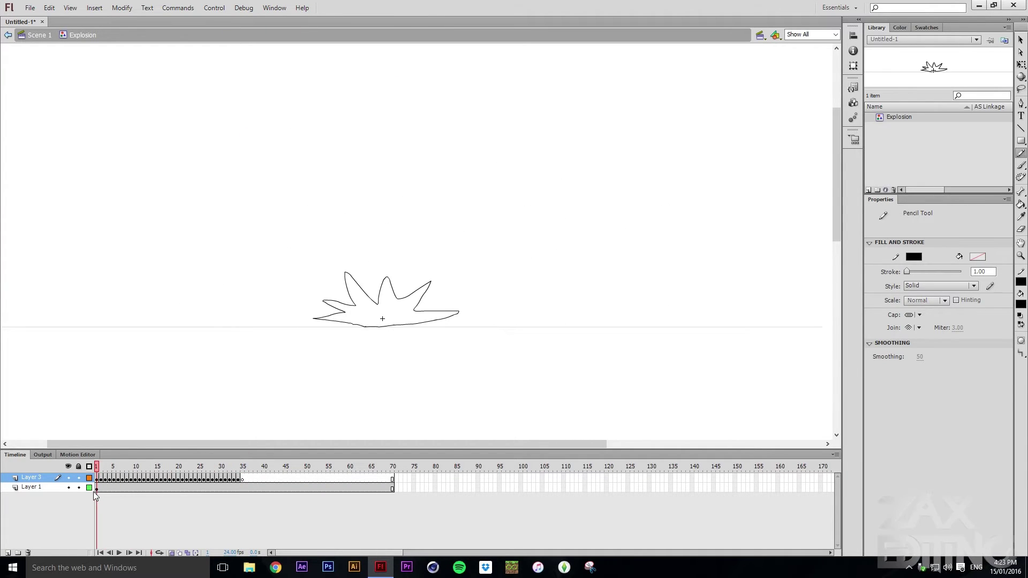
left_click(97, 488)
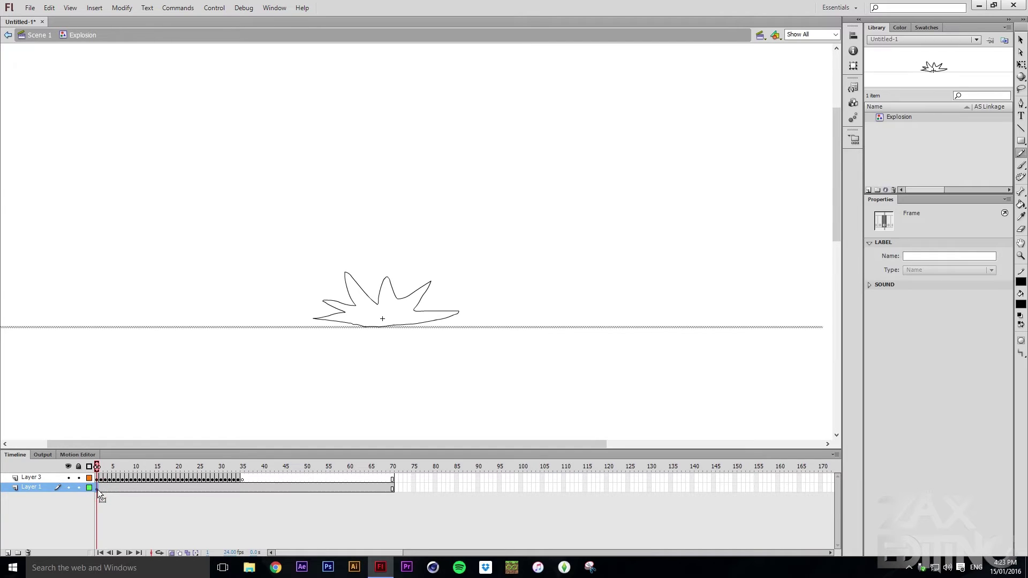
left_click_drag(403, 487, 83, 491)
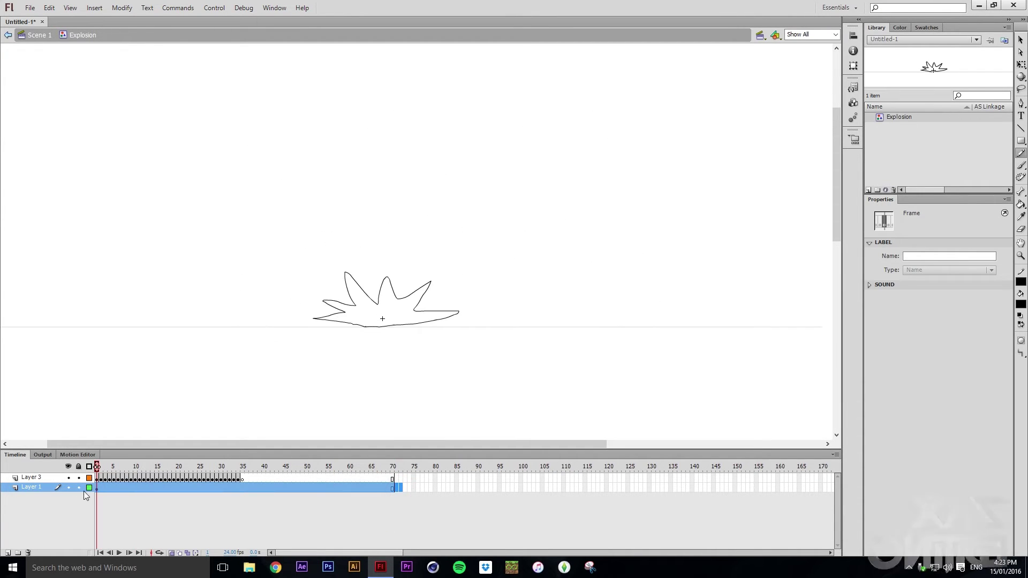
right_click(130, 486)
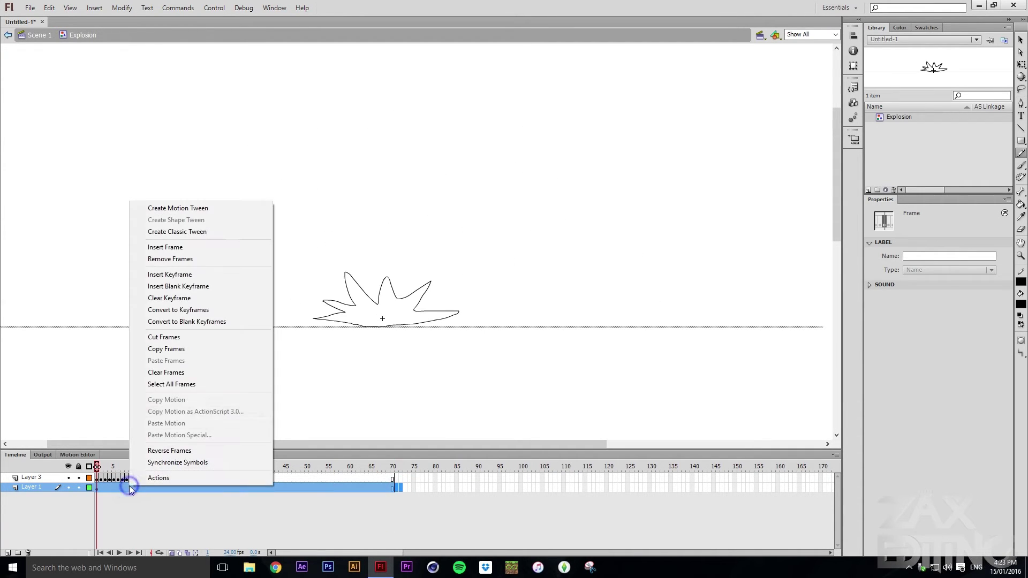
left_click(197, 373)
left_click(116, 509)
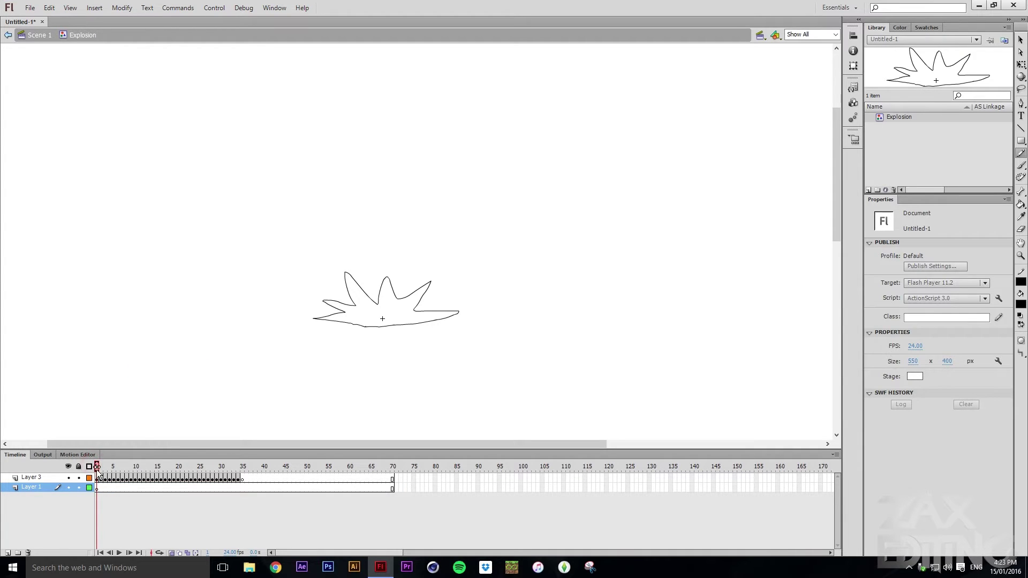
Turn off onion skinning for the explosion animation.
left_click(171, 553)
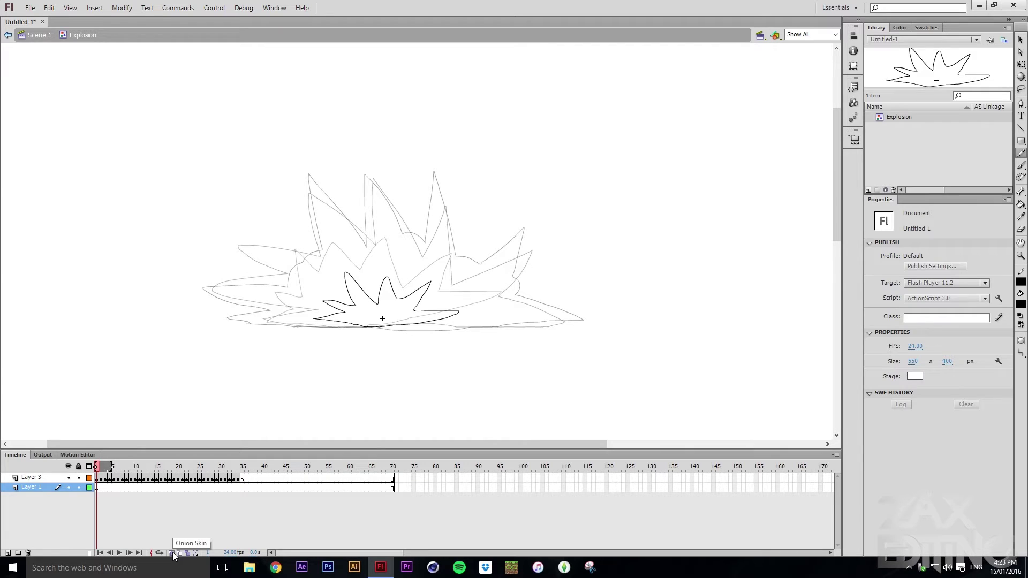
left_click(171, 554)
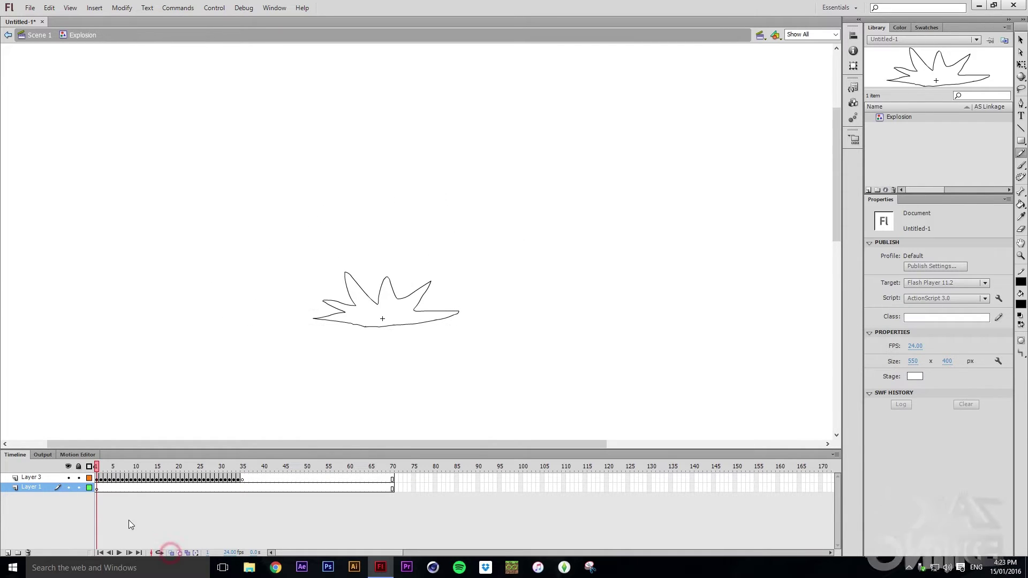
scroll(631, 253, "down", 3)
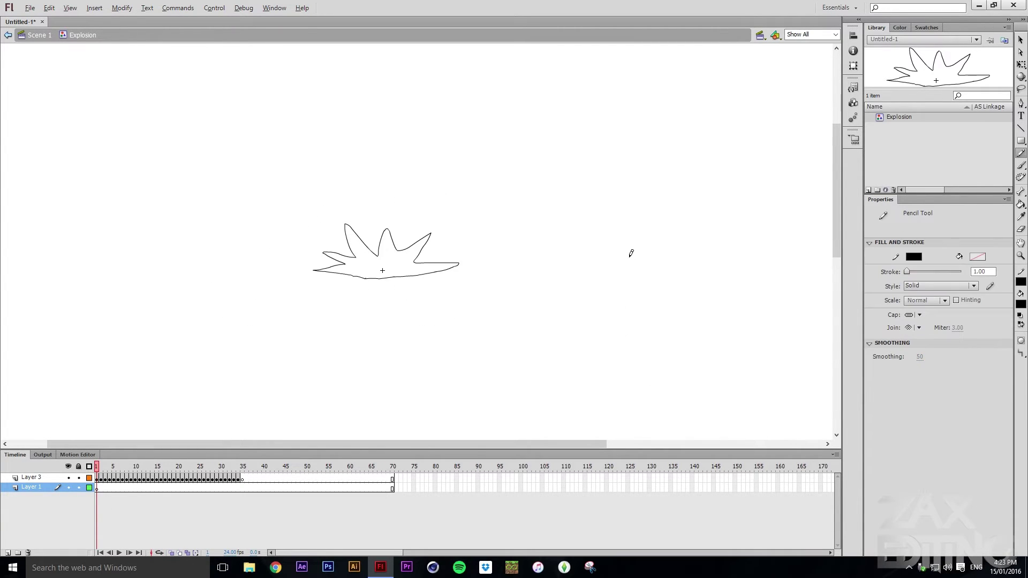
Draw a black filled rectangle about 518 by 373 px on Layer 1, beside the explosion outline.
key("alt")
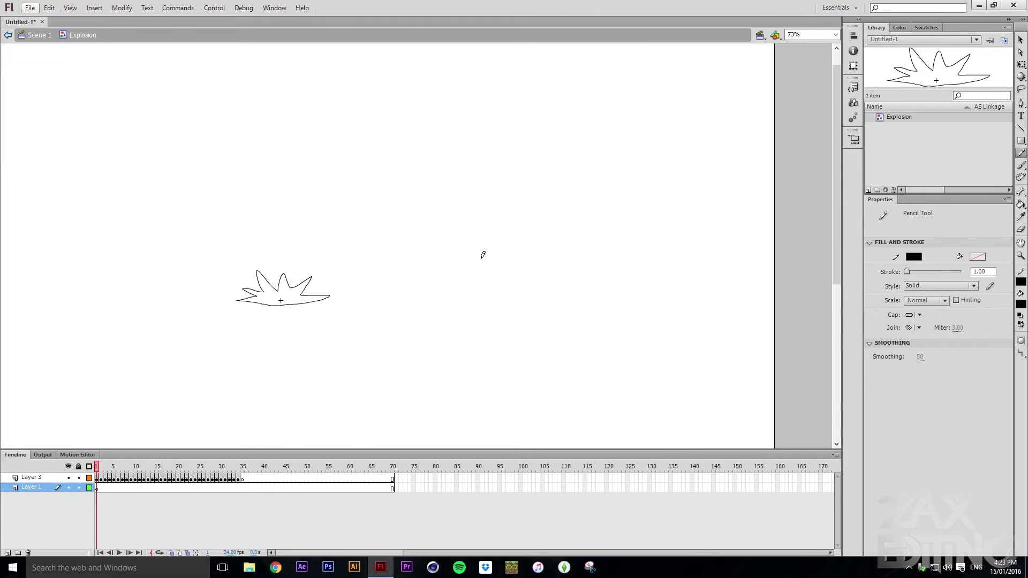
left_click(1022, 141)
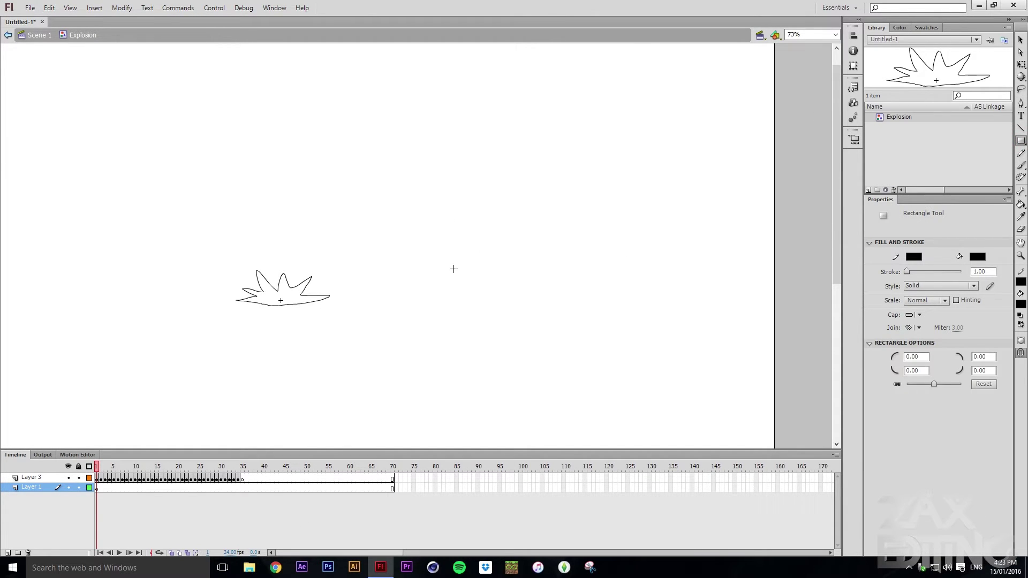
left_click_drag(419, 222, 621, 369)
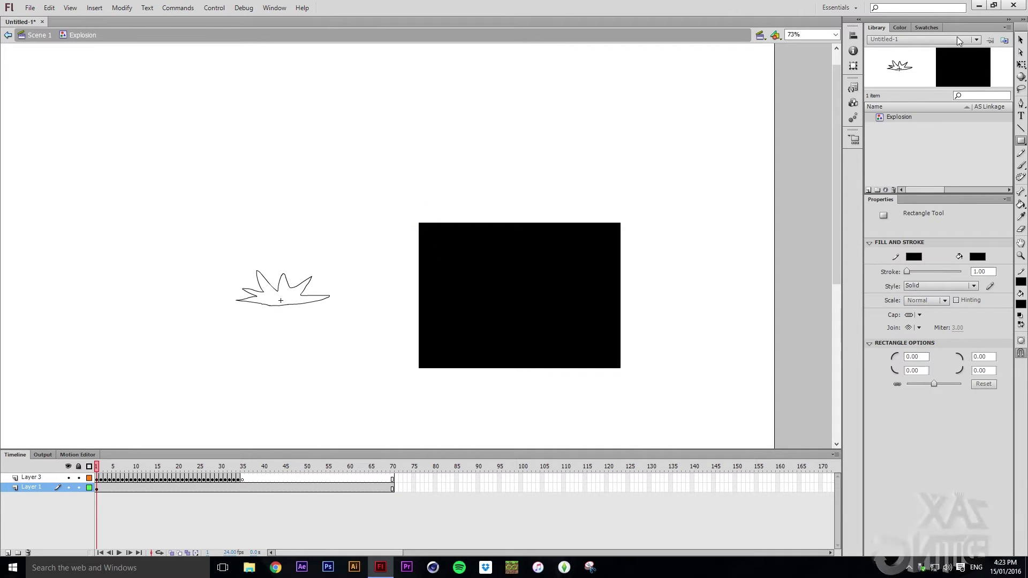
Move the rectangle's fill and outline together farther away from the explosion, to about X 528, Y -120.
left_click(1022, 39)
left_click_drag(584, 248, 636, 280)
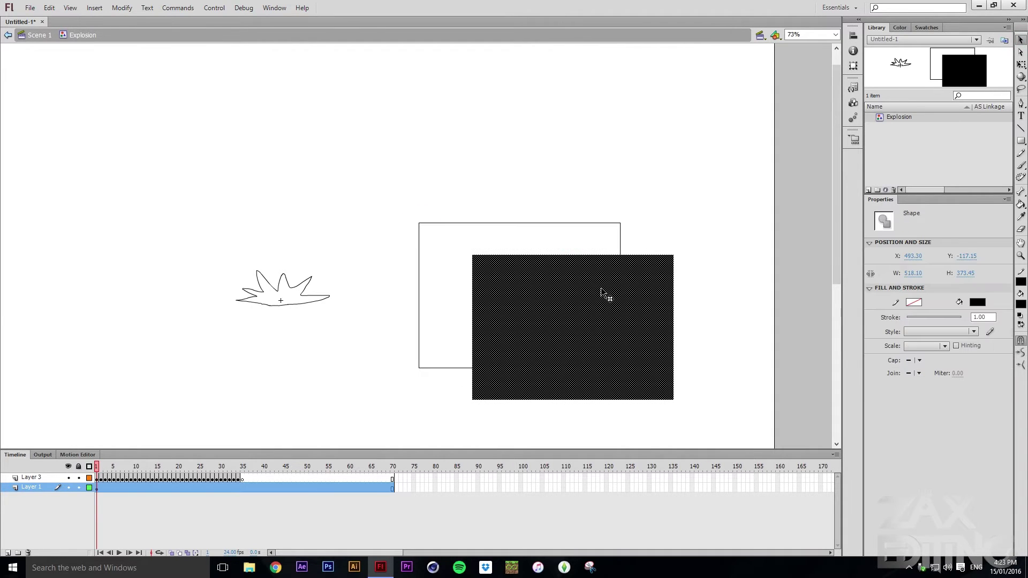
key("ctrl+z")
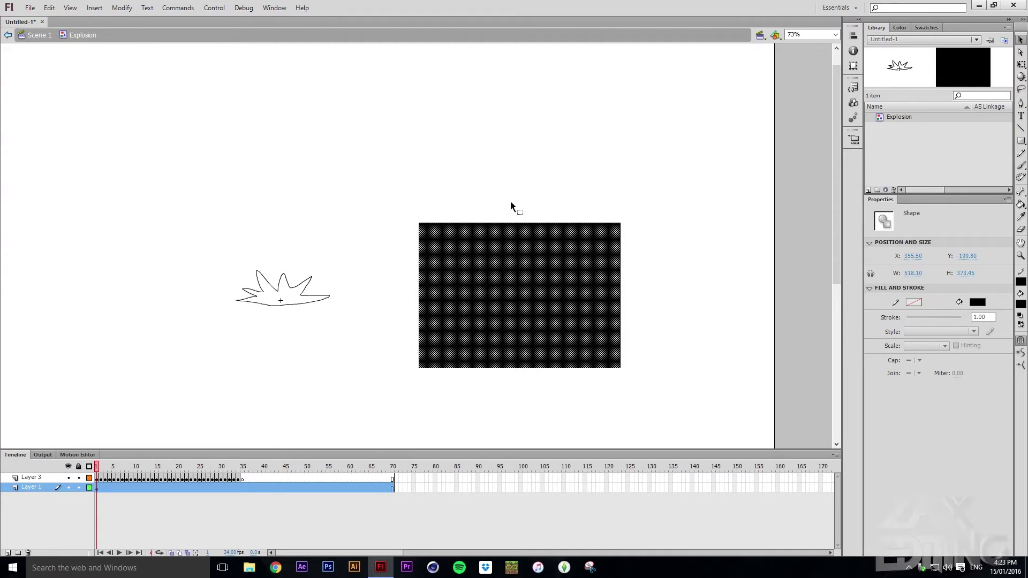
left_click_drag(493, 209, 660, 376)
left_click(460, 273)
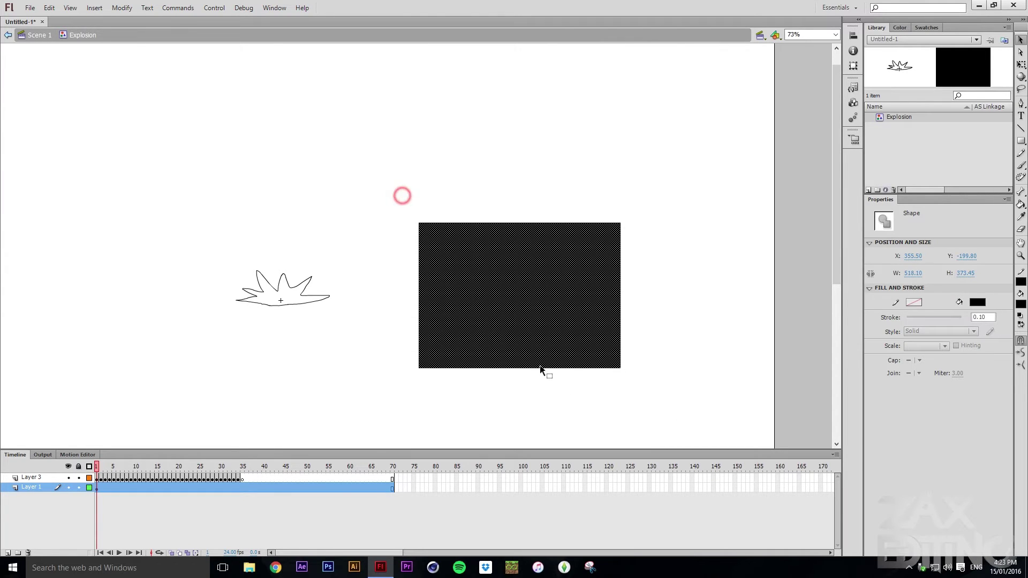
left_click_drag(568, 278, 638, 309)
left_click(668, 179)
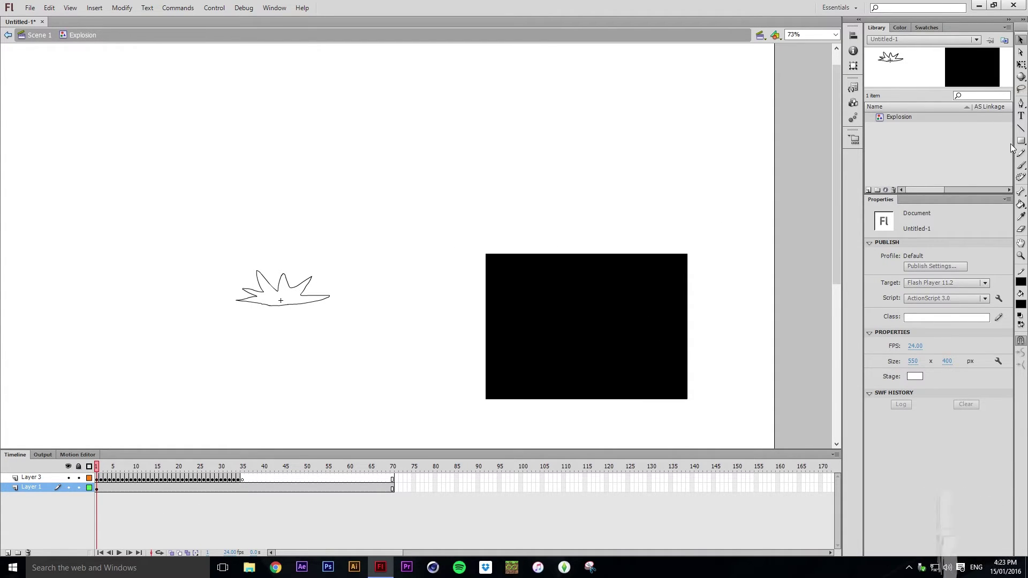
Change the rectangle's fill from solid color to a radial gradient.
left_click(900, 27)
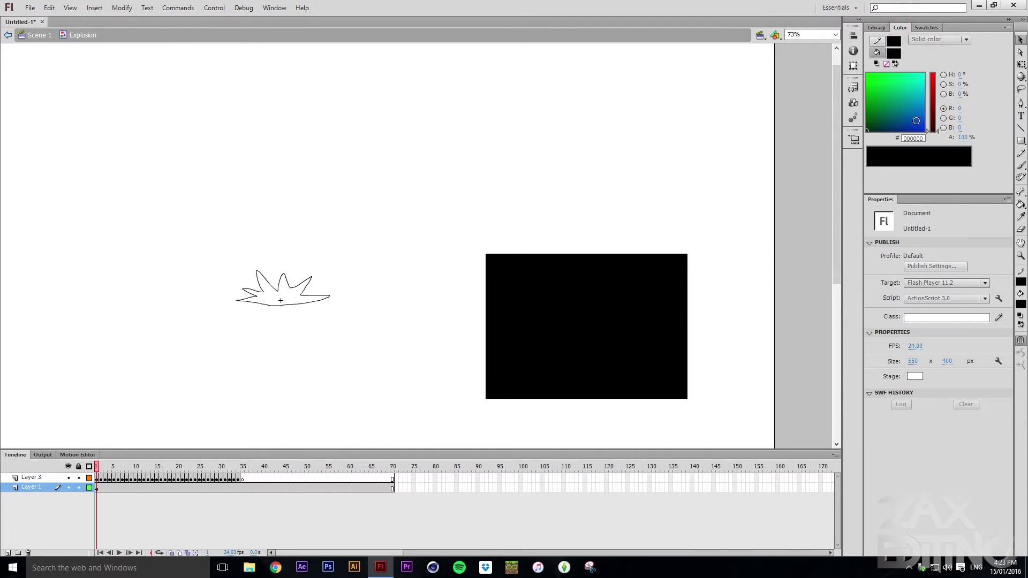
left_click(939, 39)
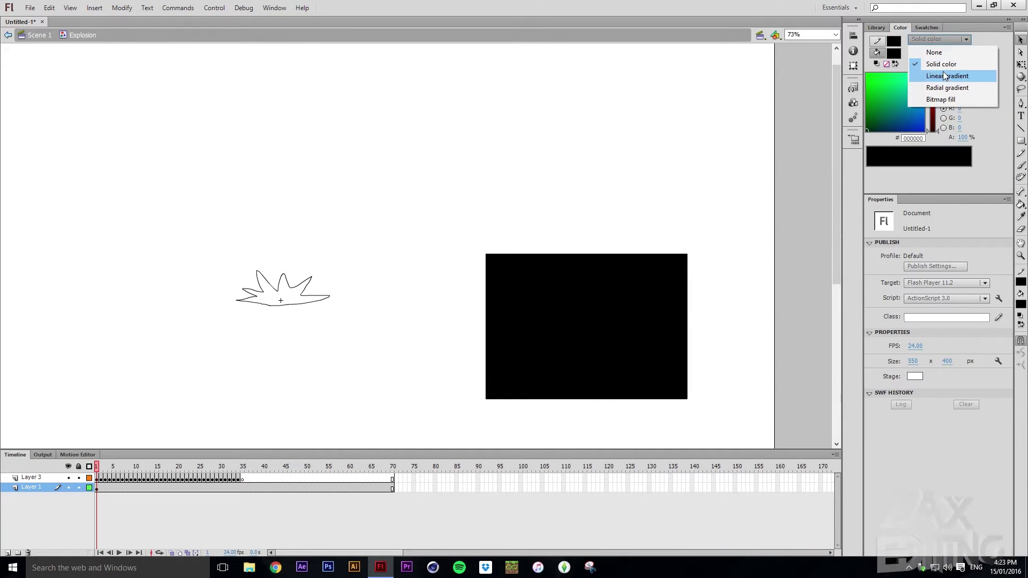
left_click(947, 88)
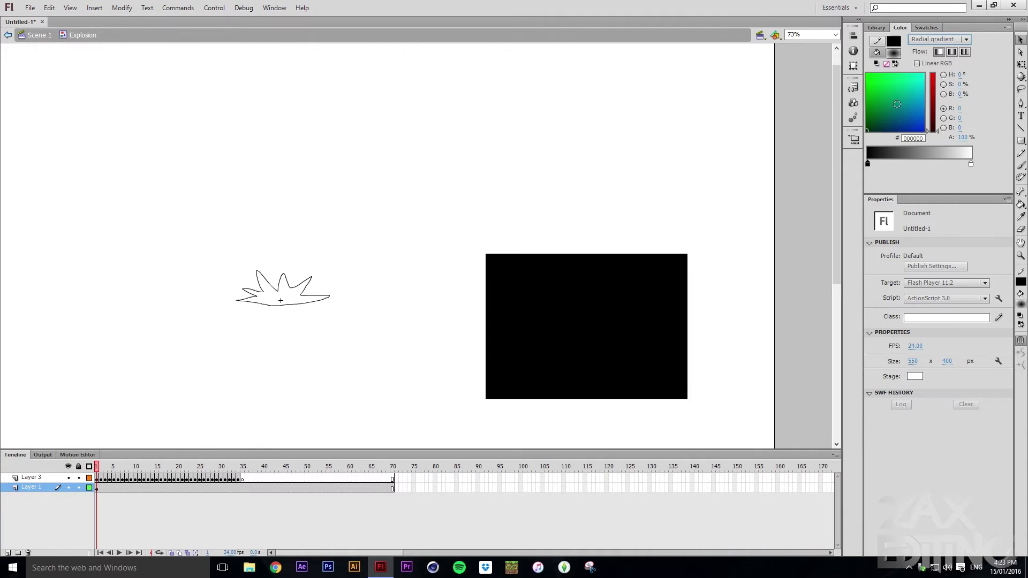
left_click(641, 298)
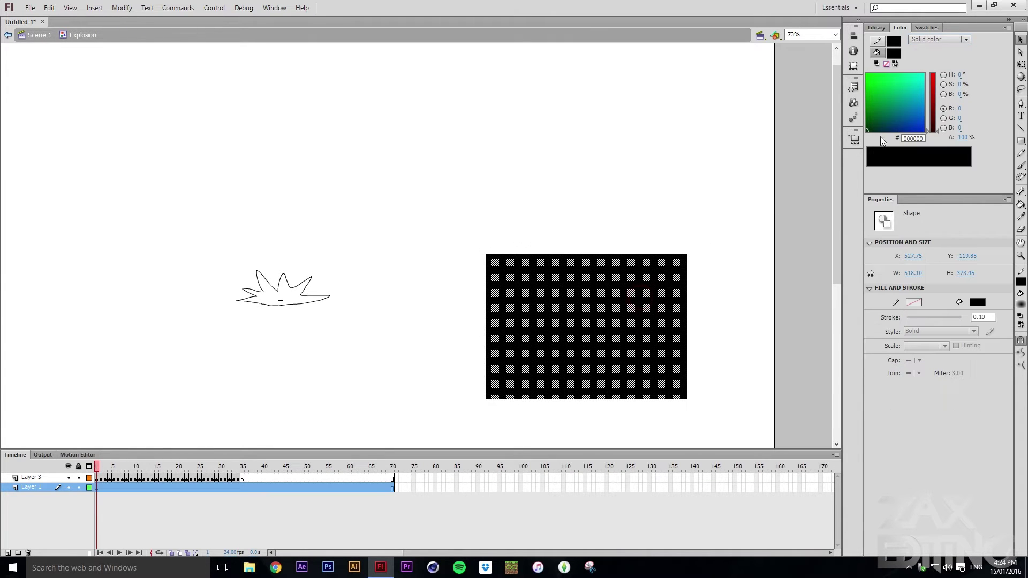
left_click(940, 40)
left_click(947, 87)
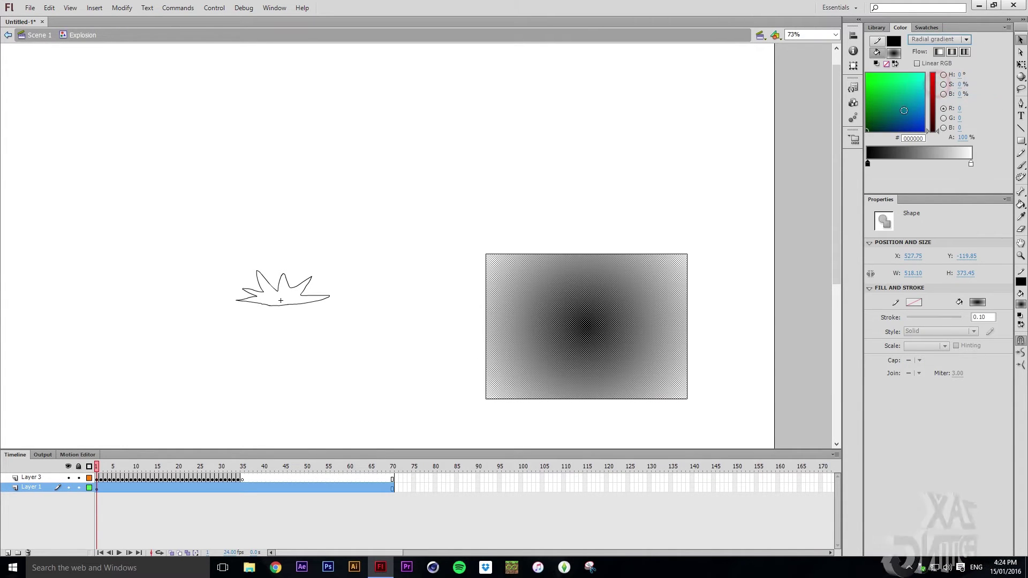
Color the rectangle's radial gradient white (FFFFFF) at the center and pale yellow (FFFFA8) at the edge, and widen the white center.
left_click(868, 163)
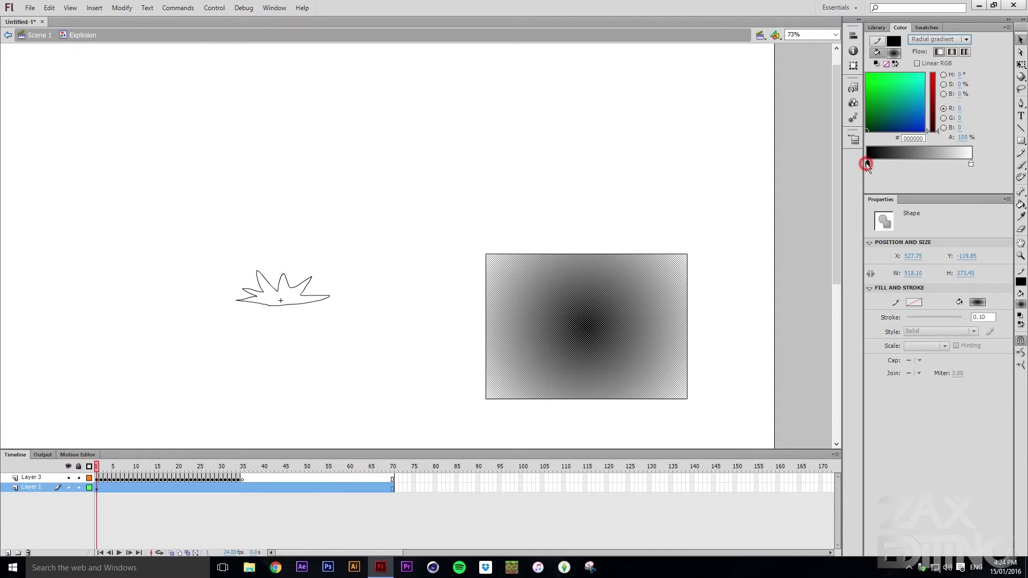
left_click(868, 225)
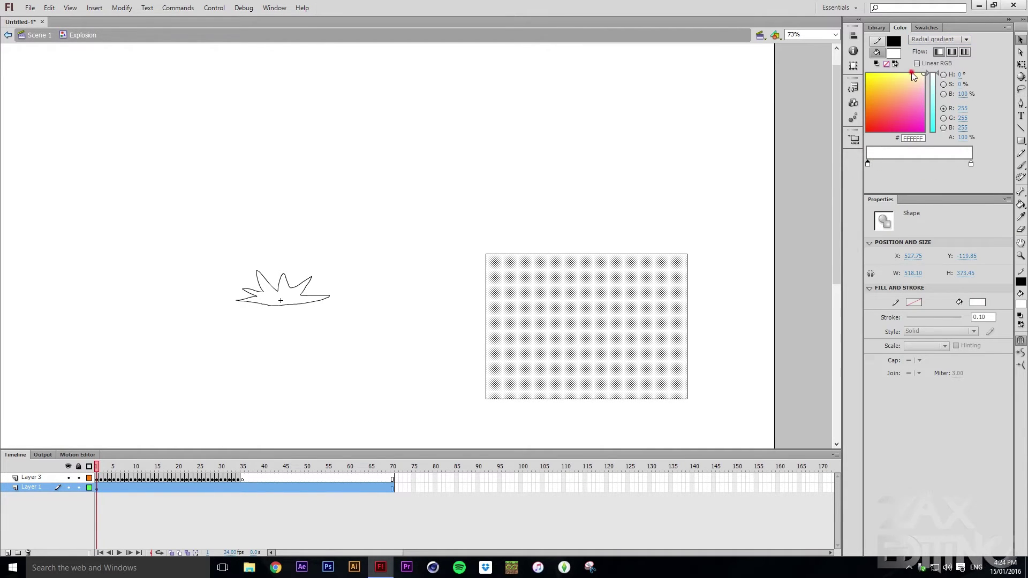
left_click_drag(914, 77, 906, 65)
left_click_drag(971, 164, 929, 164)
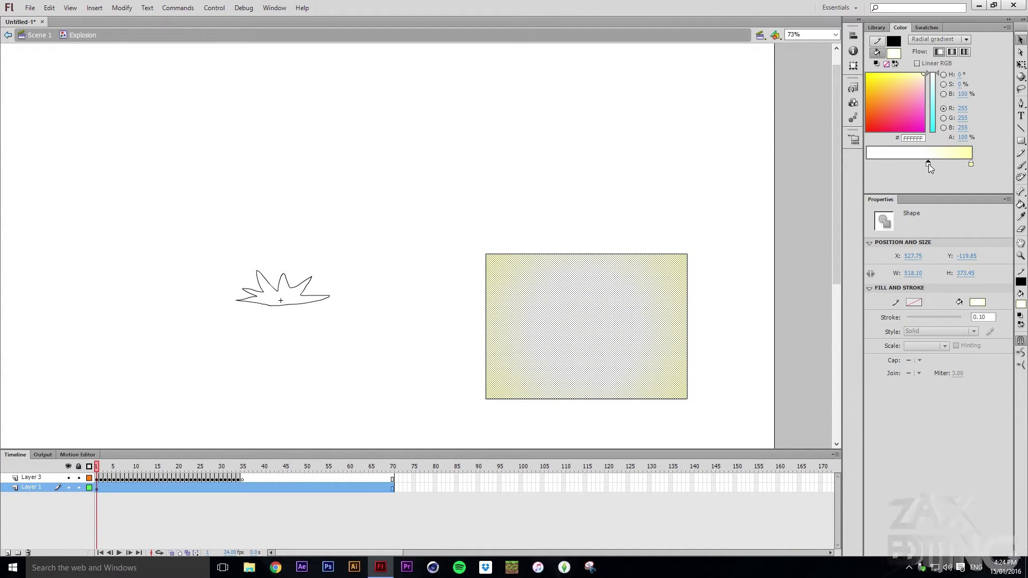
left_click(761, 220)
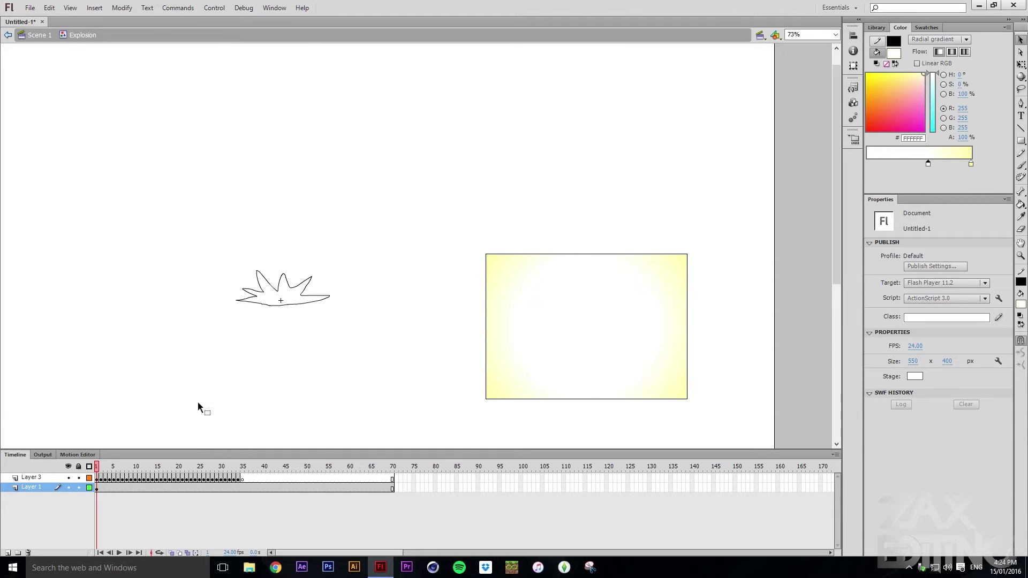
Insert a keyframe at frame 8 of Layer 1.
left_click_drag(99, 467, 129, 471)
left_click(126, 489)
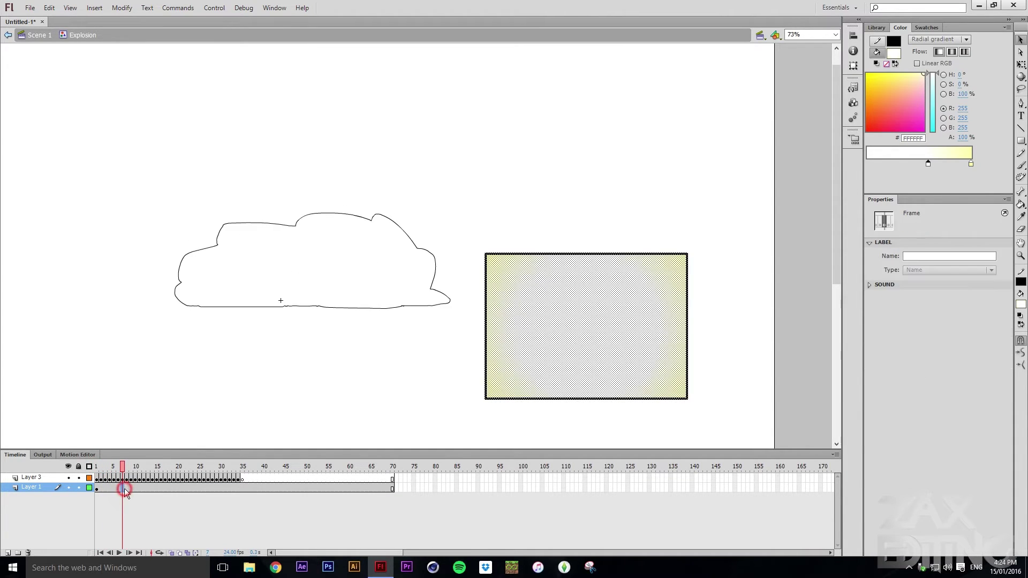
left_click(126, 489)
left_click(127, 489)
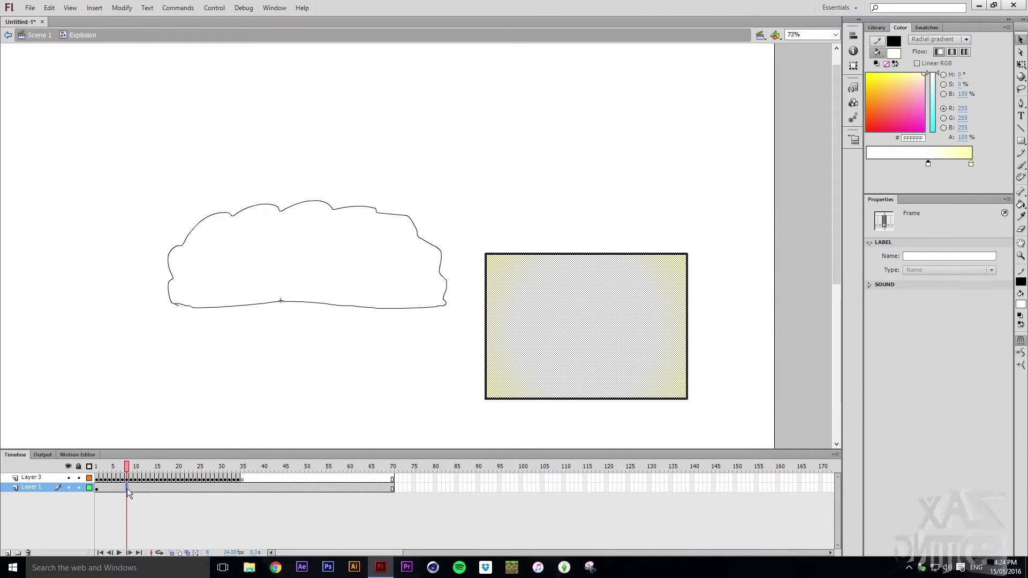
key("F6")
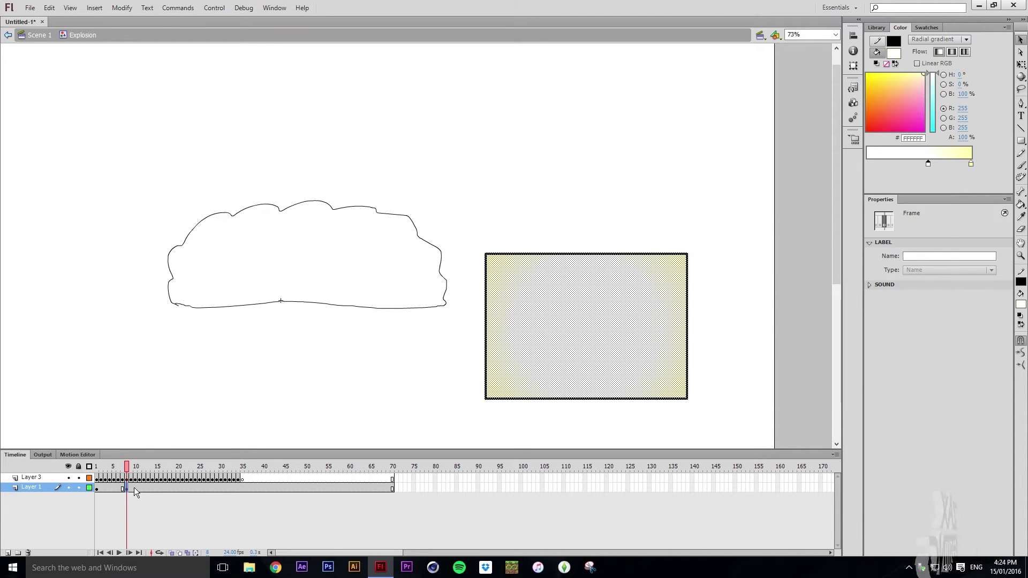
Recolor the rectangle's gradient at frame 8 to orange (FF9900) in the center and red (FF0000) at the edge, and widen the orange center.
left_click(615, 271)
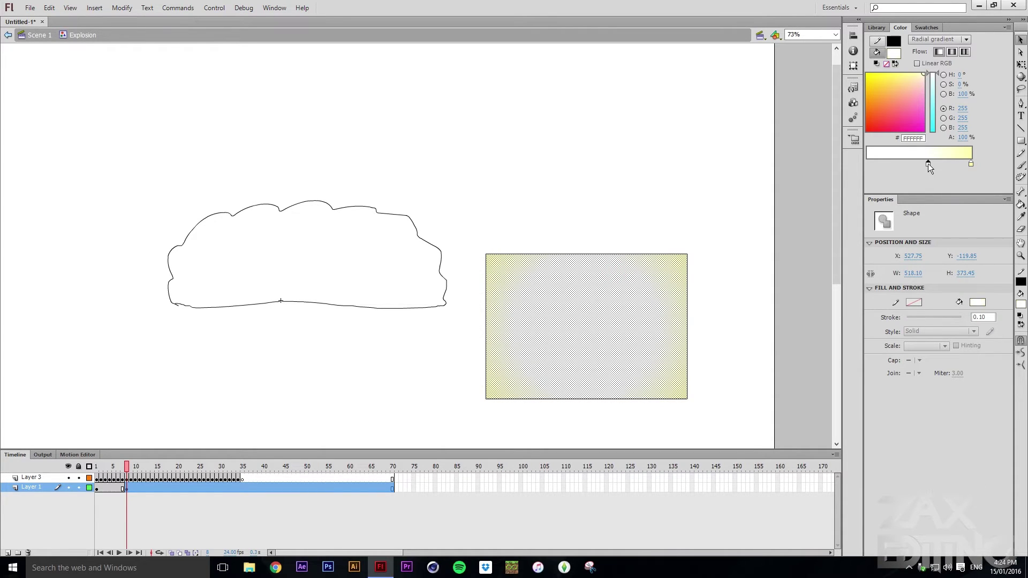
double_click(928, 163)
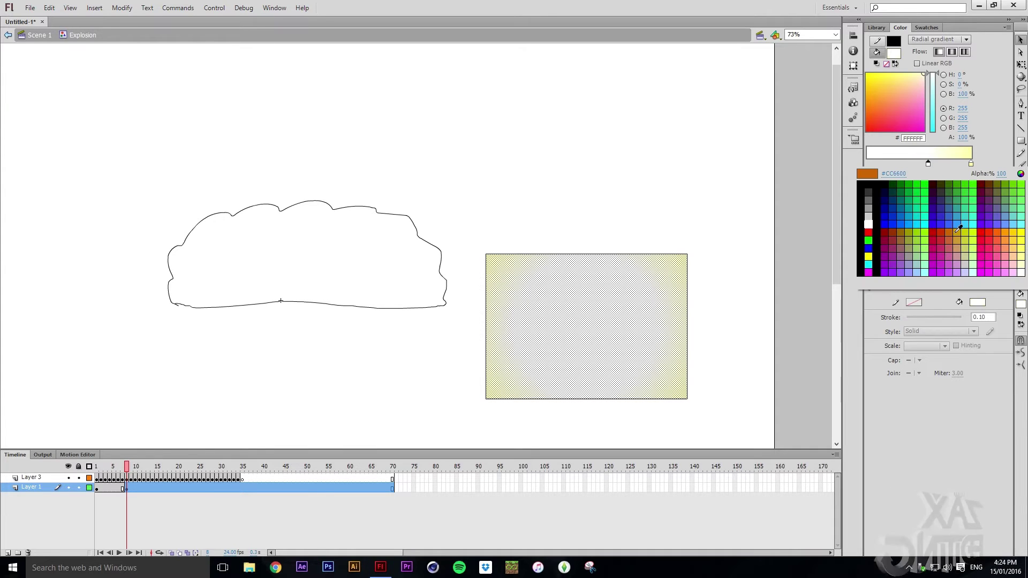
left_click(1005, 229)
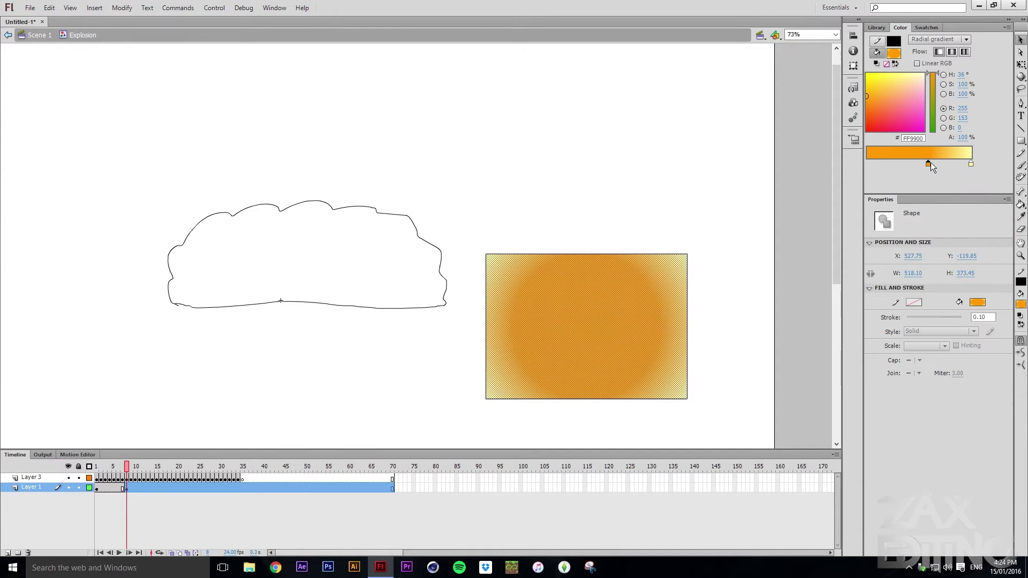
left_click_drag(928, 162, 867, 163)
double_click(971, 163)
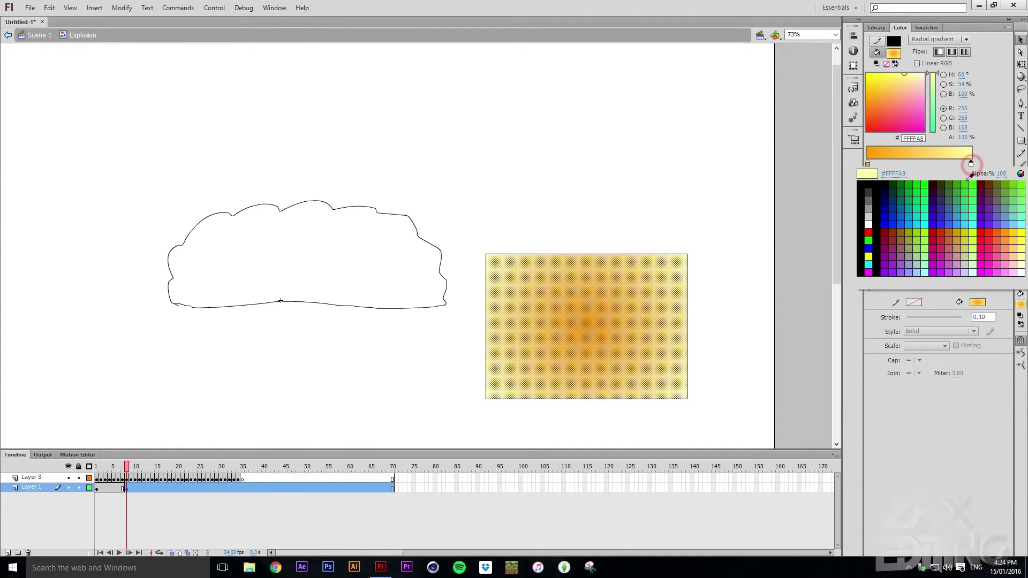
left_click(869, 231)
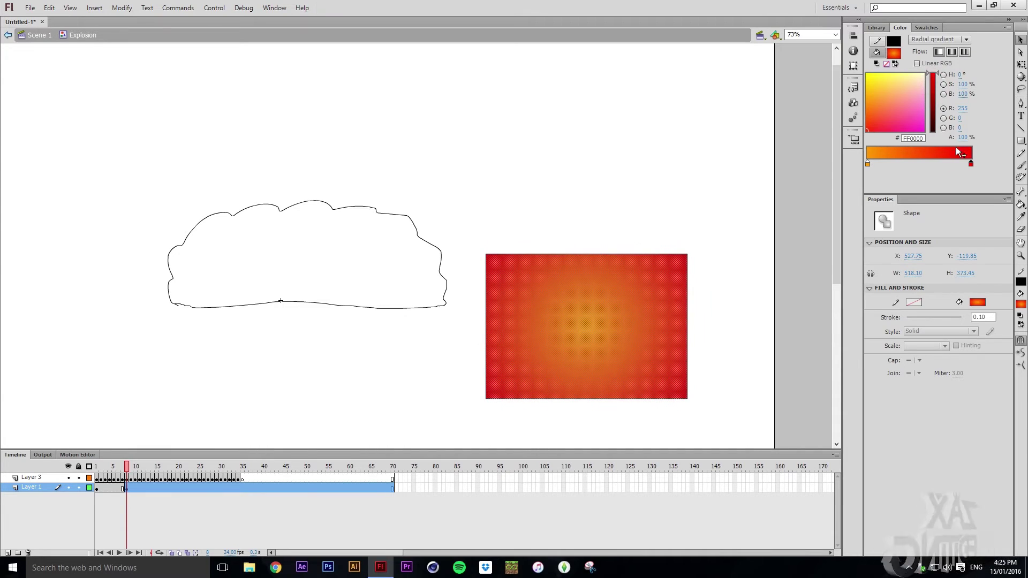
left_click_drag(868, 166, 921, 164)
left_click(657, 199)
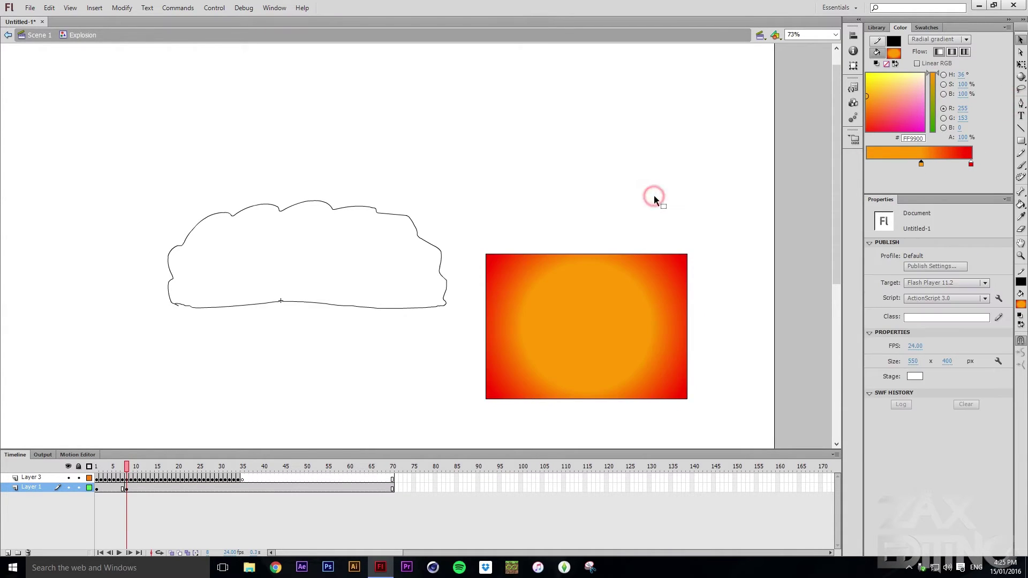
Play the animation up to frame 17 and insert a keyframe there on Layer 1.
key("Return")
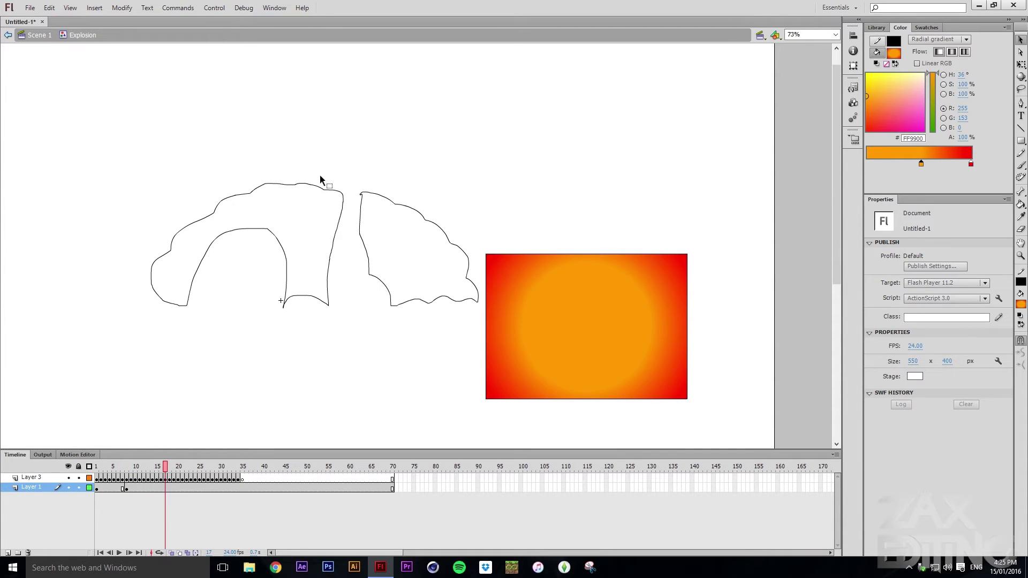
mouse_move(166, 467)
left_mouse_down()
mouse_move(148, 467)
mouse_move(167, 471)
left_mouse_up()
left_click(166, 490)
key("F6")
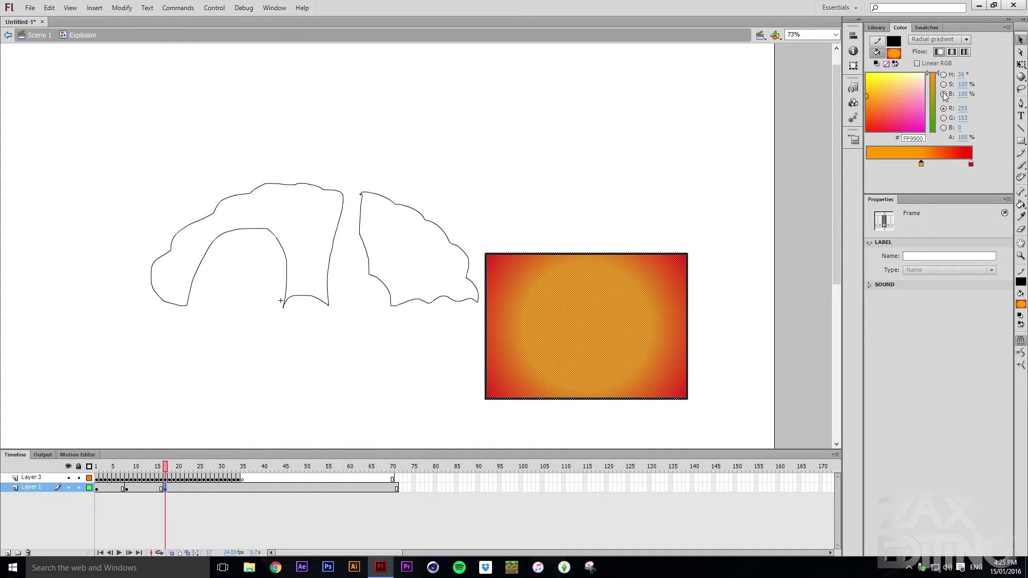
Recolor the rectangle's gradient at frame 17 to dark red (C40000) in the center and brownish red (723333) at the edge, with the center stop fully inward.
left_click_drag(922, 166, 869, 164)
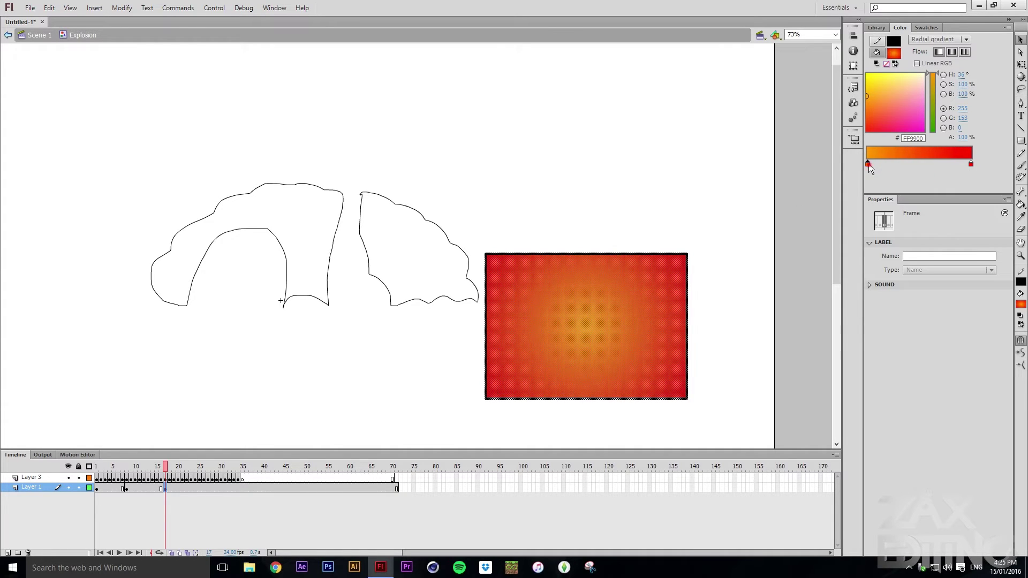
left_click(868, 164)
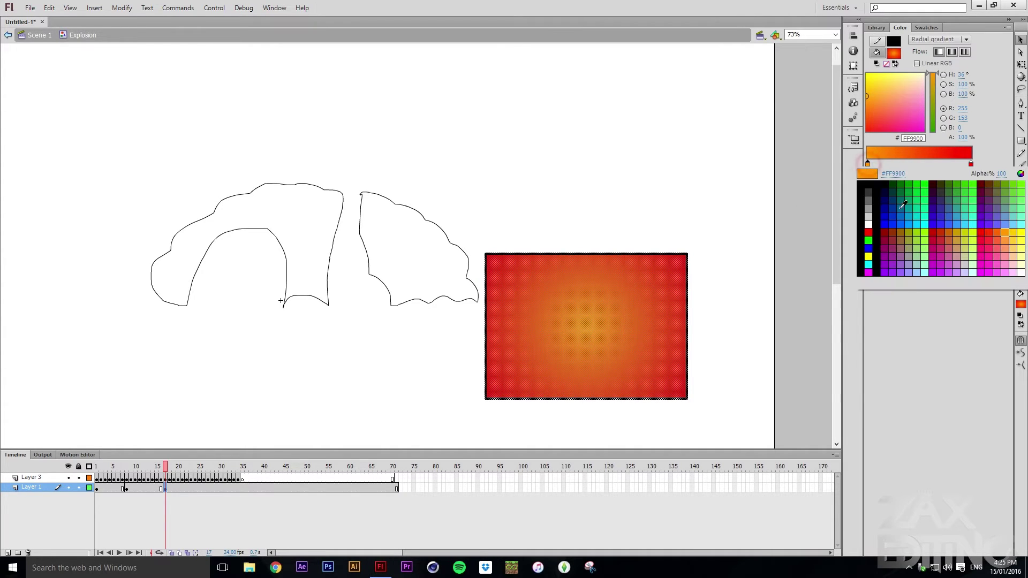
left_click(869, 231)
left_click(935, 86)
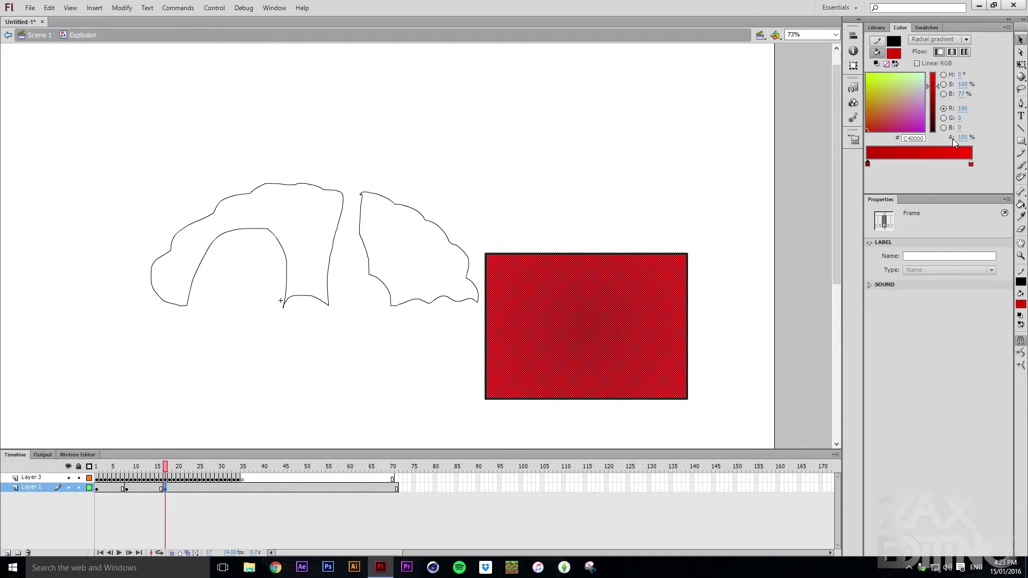
left_click(972, 164)
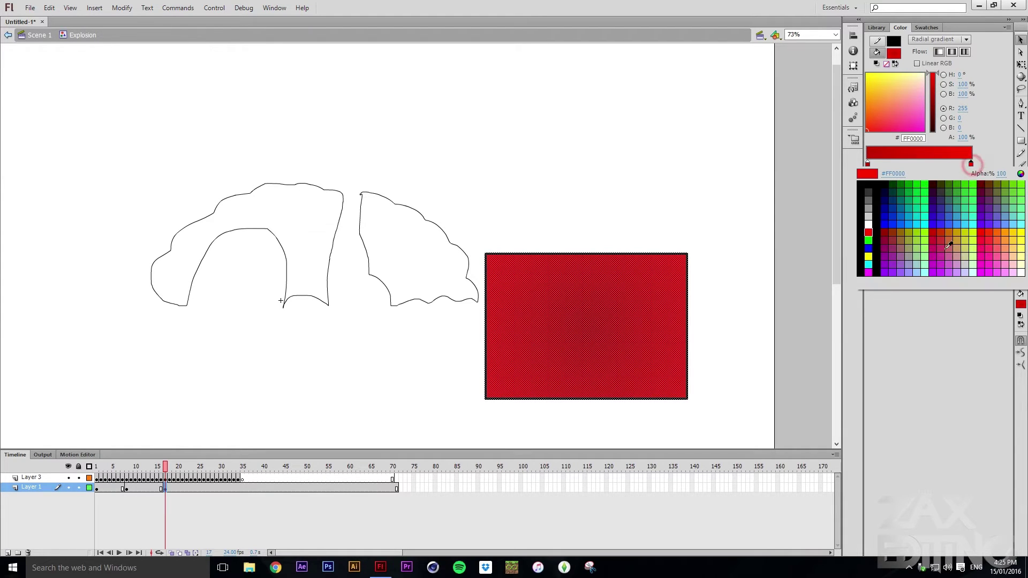
left_click(868, 191)
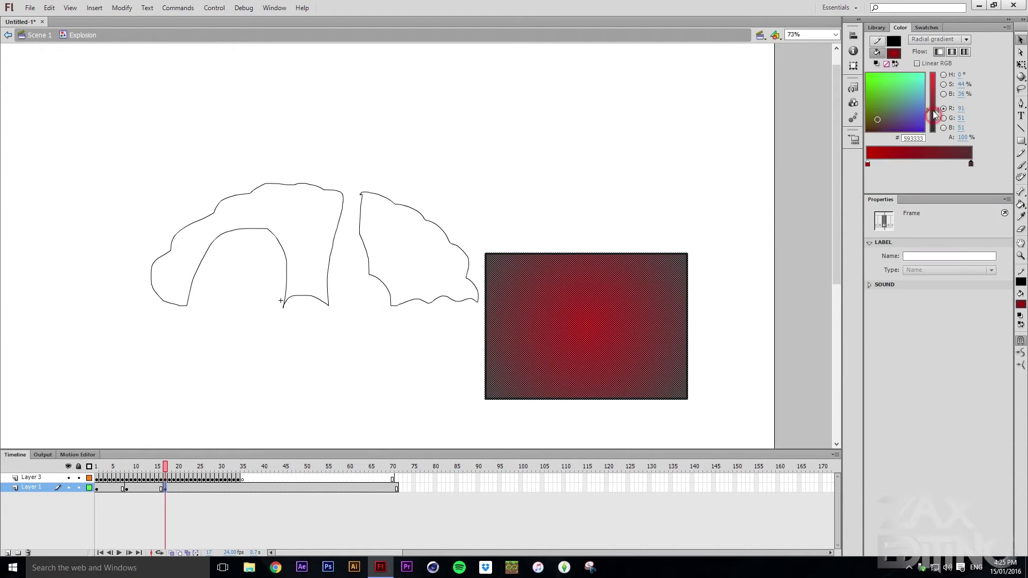
left_click_drag(933, 110, 933, 105)
left_click(673, 193)
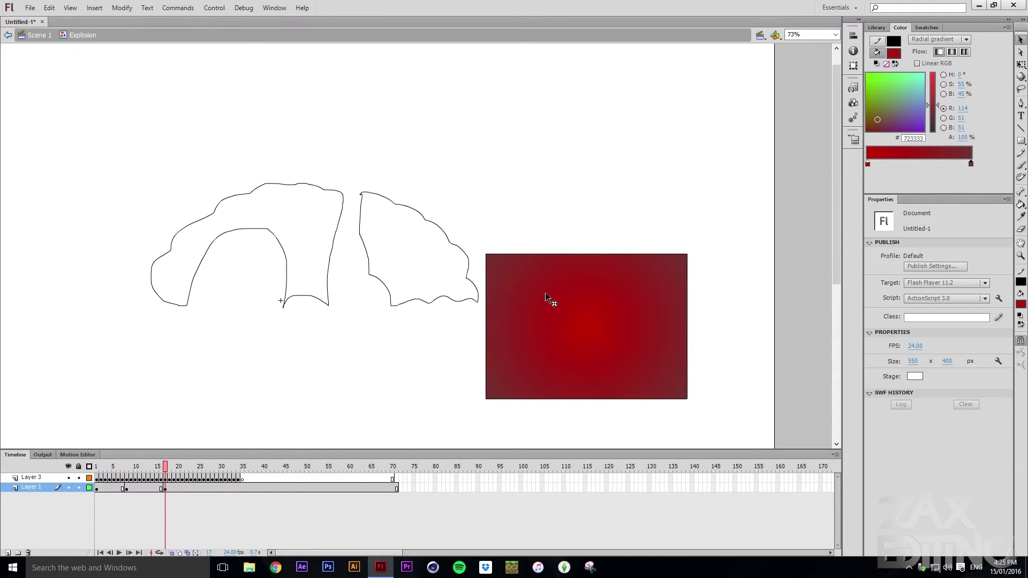
Insert a keyframe at frame 23 of Layer 1.
left_click_drag(166, 487, 191, 488)
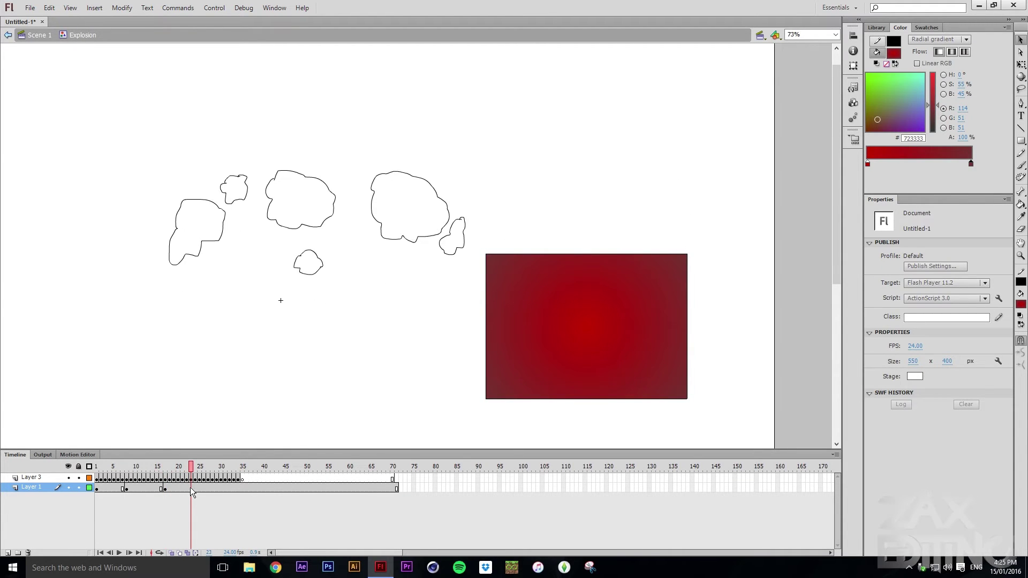
left_click(191, 489)
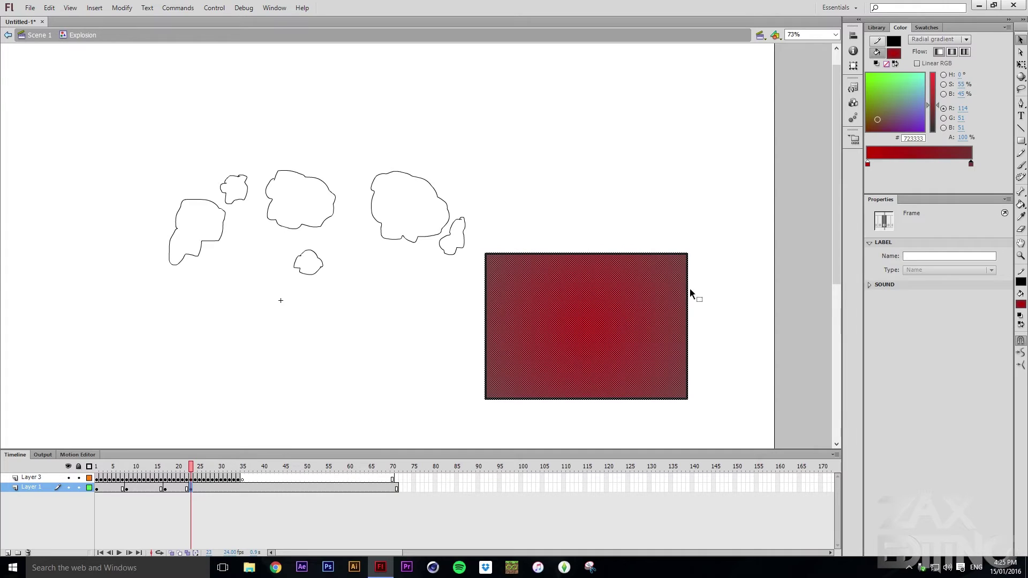
Recolor the rectangle's gradient at frame 23 to dark brown (432525) in the center and black (000000) at the edge.
left_click_drag(934, 106, 932, 115)
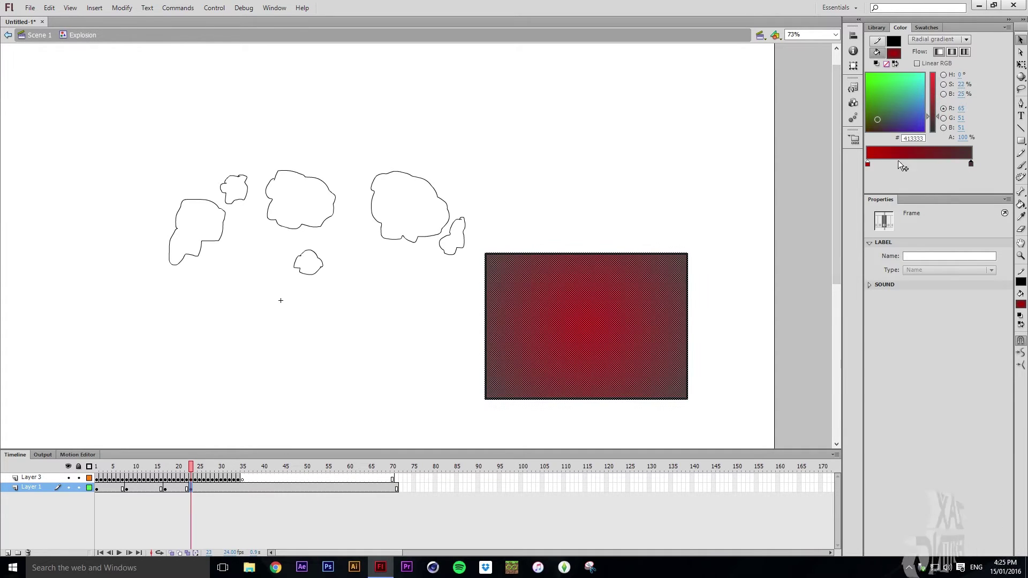
double_click(868, 164)
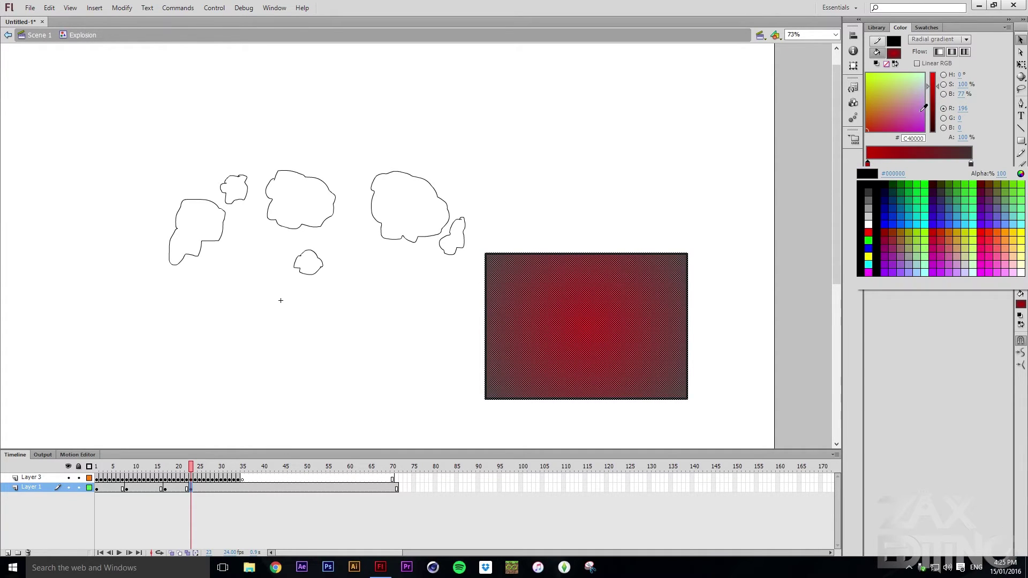
left_click(935, 90)
left_click_drag(935, 85, 930, 110)
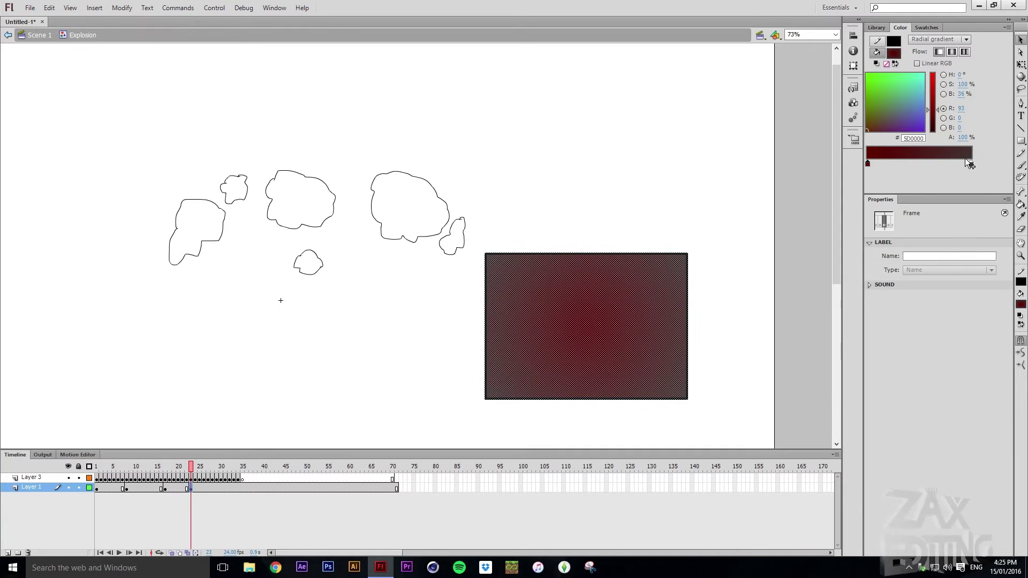
left_click(878, 119)
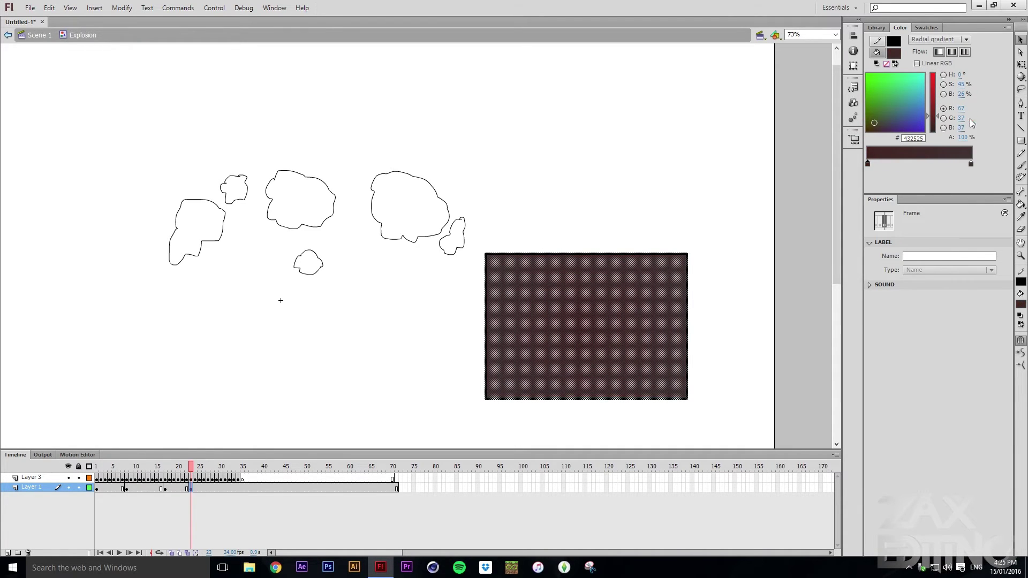
left_click(658, 209)
left_click(663, 301)
left_click(971, 164)
left_click(867, 131)
left_click(725, 138)
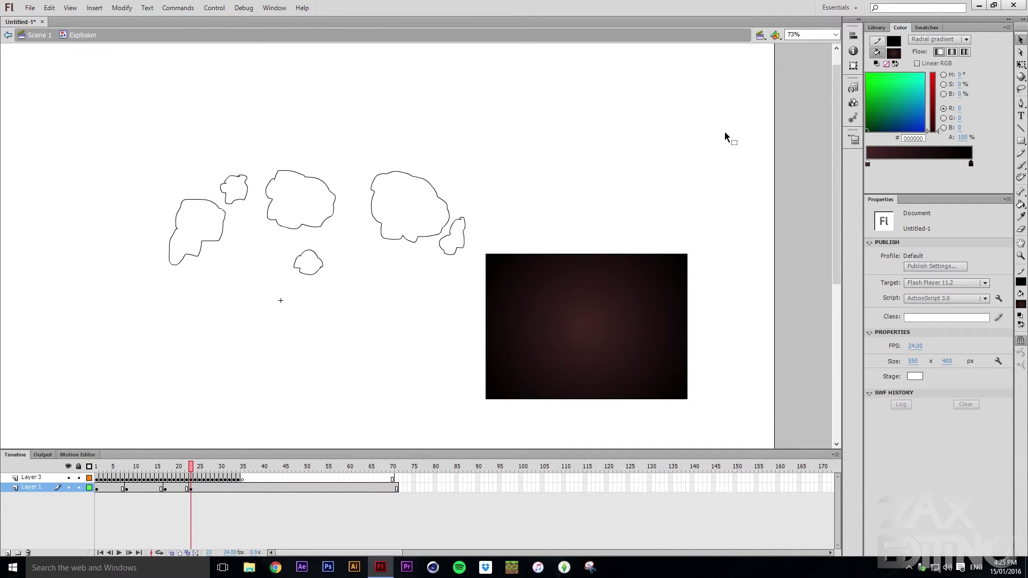
Insert a keyframe at frame 32 of Layer 1 and recolor its gradient to dark red (5F0000) in the center and dark gray (333333) at the edge.
left_click_drag(203, 471, 234, 471)
left_click(232, 488)
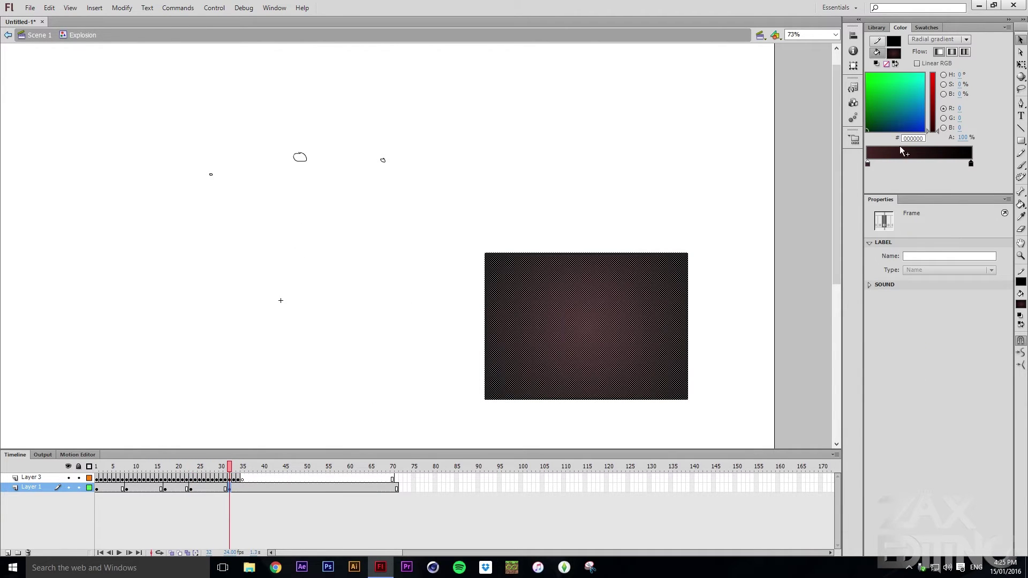
double_click(868, 164)
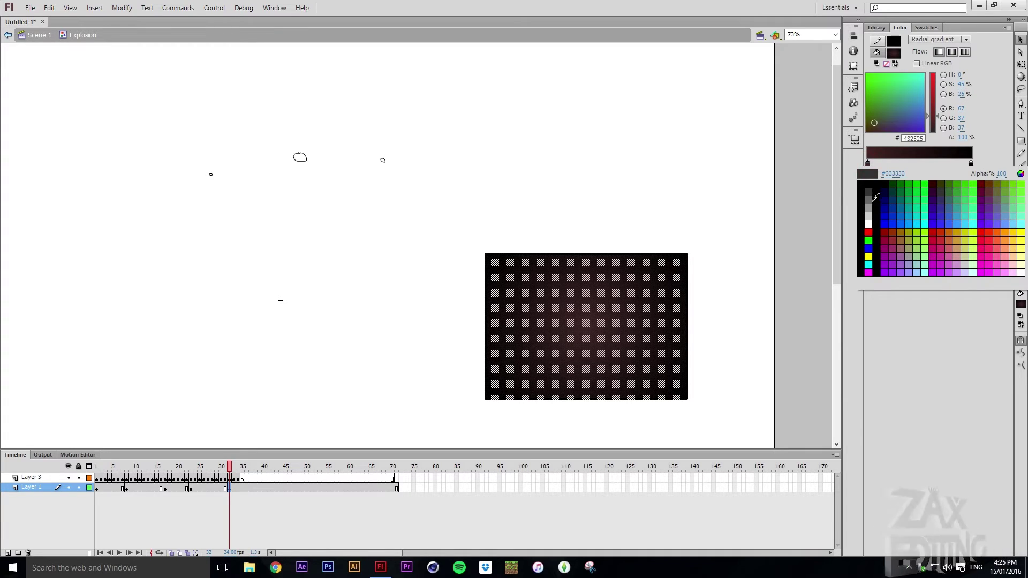
left_click(870, 232)
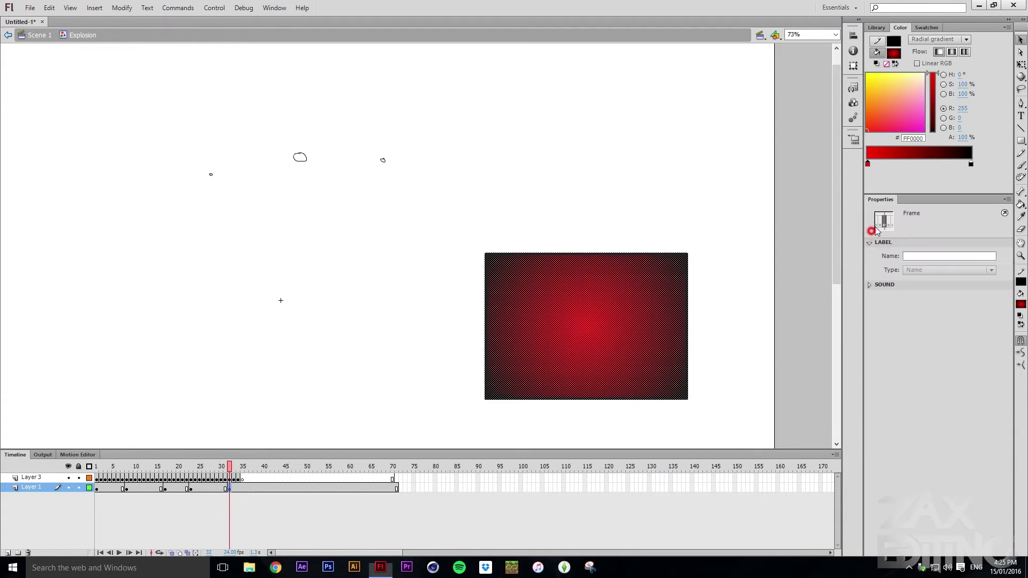
left_click_drag(936, 91, 933, 117)
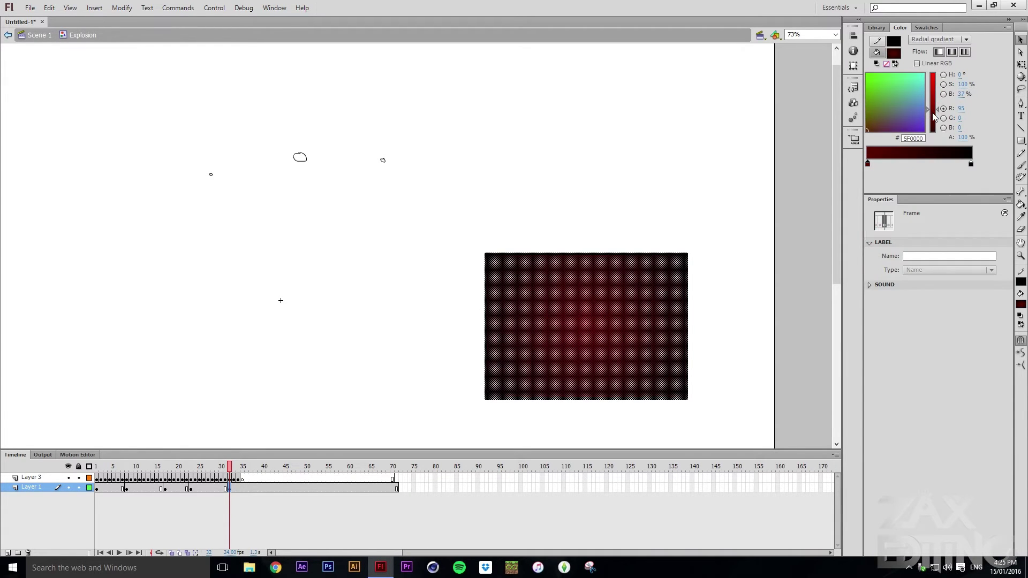
left_click(971, 163)
double_click(970, 164)
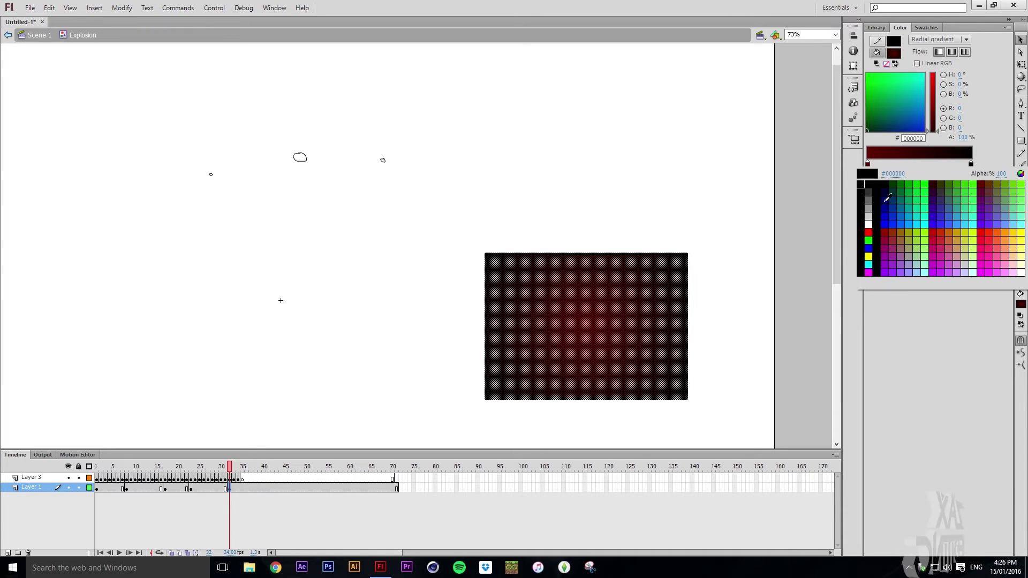
left_click(869, 192)
left_click(723, 164)
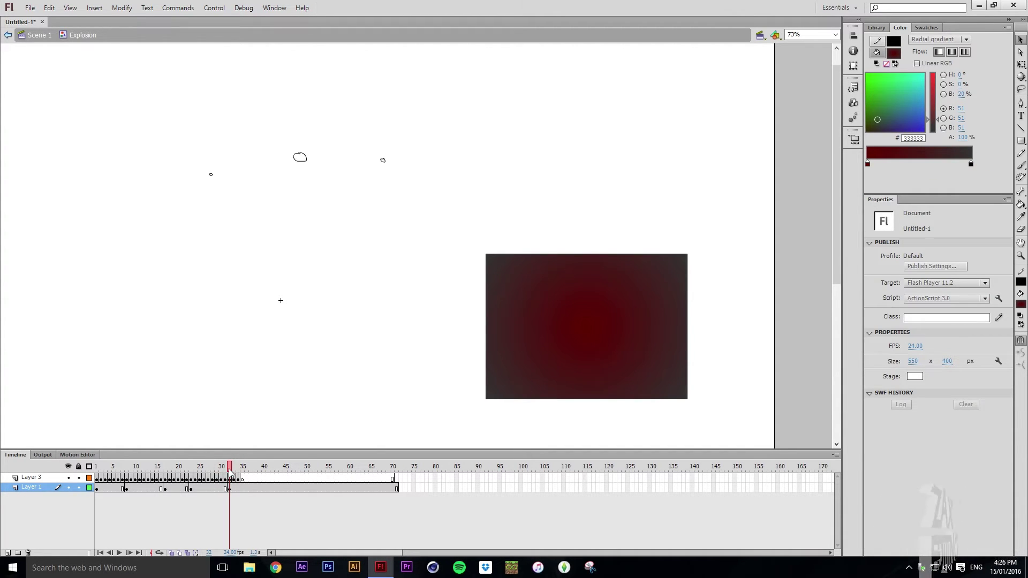
Swap the gradient's stops at frame 32 so dark gray is in the center and dark red at the edge, removing the extra black stops.
left_click(512, 375)
left_click_drag(971, 163, 940, 163)
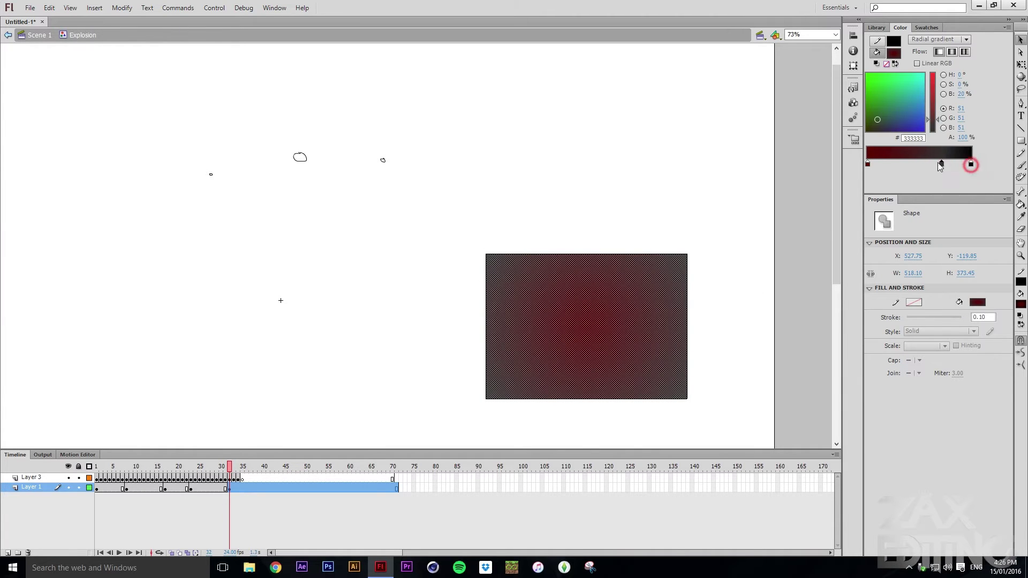
left_click_drag(868, 163, 934, 163)
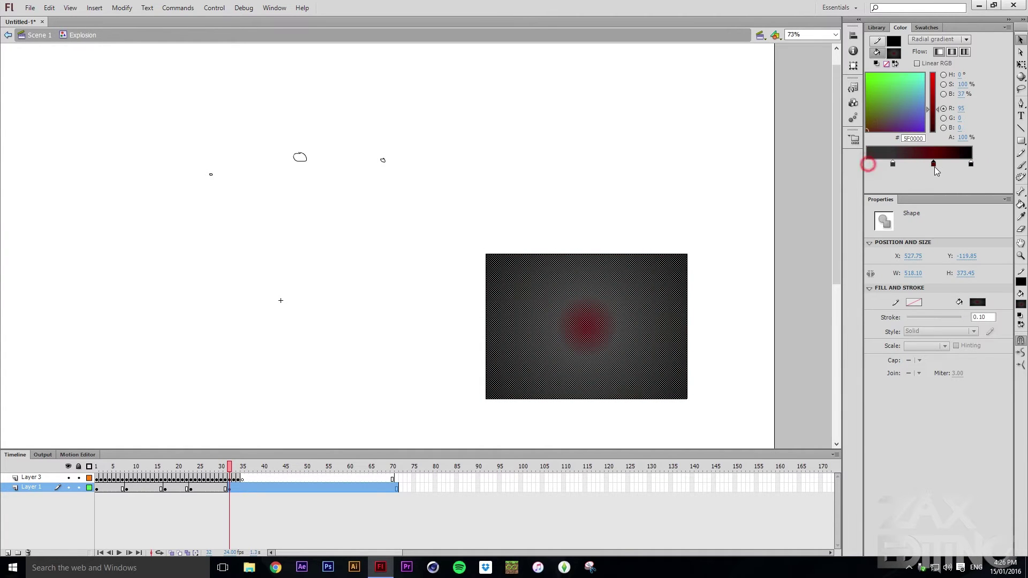
left_click(971, 164)
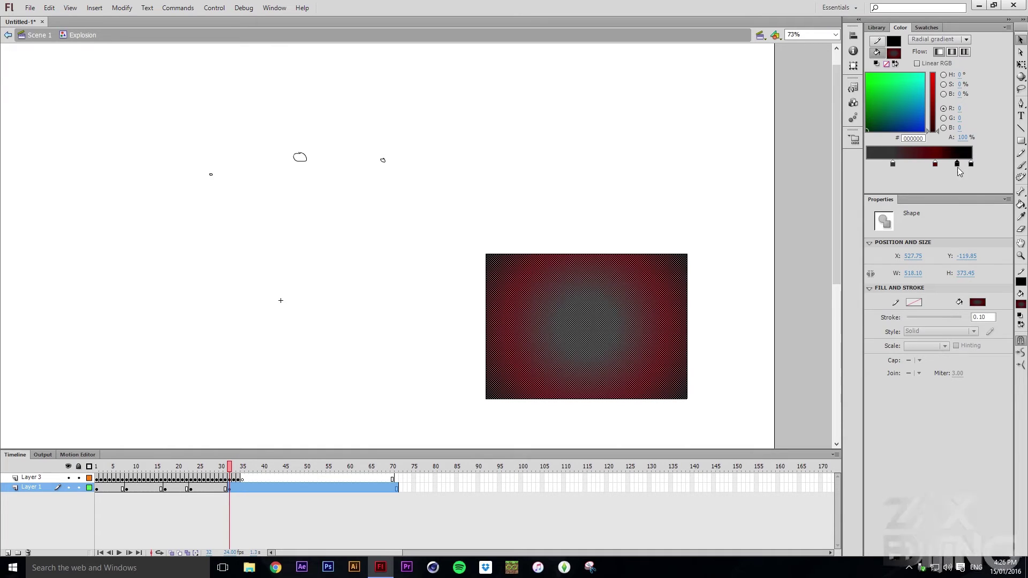
left_click(971, 163)
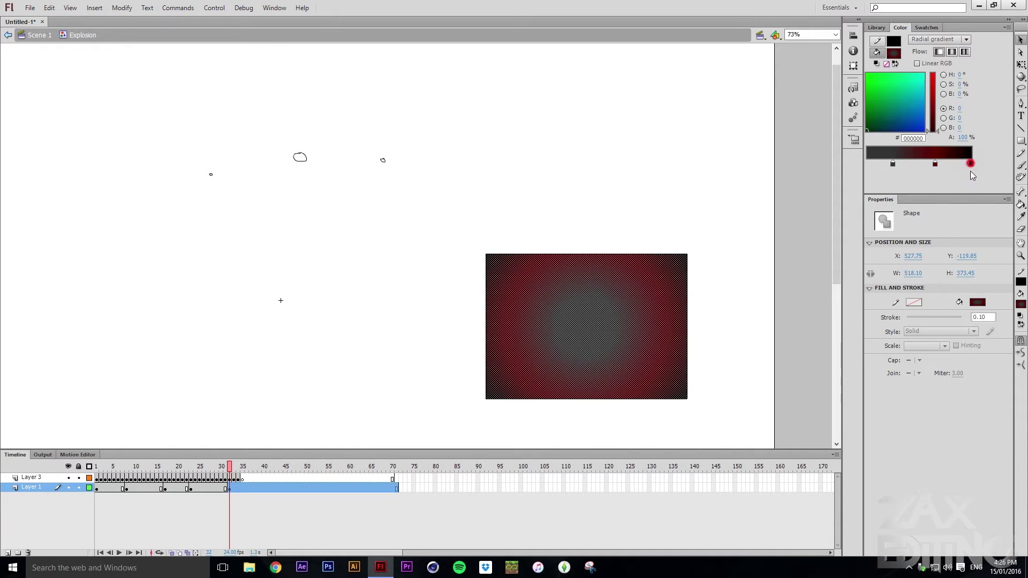
left_click(935, 163)
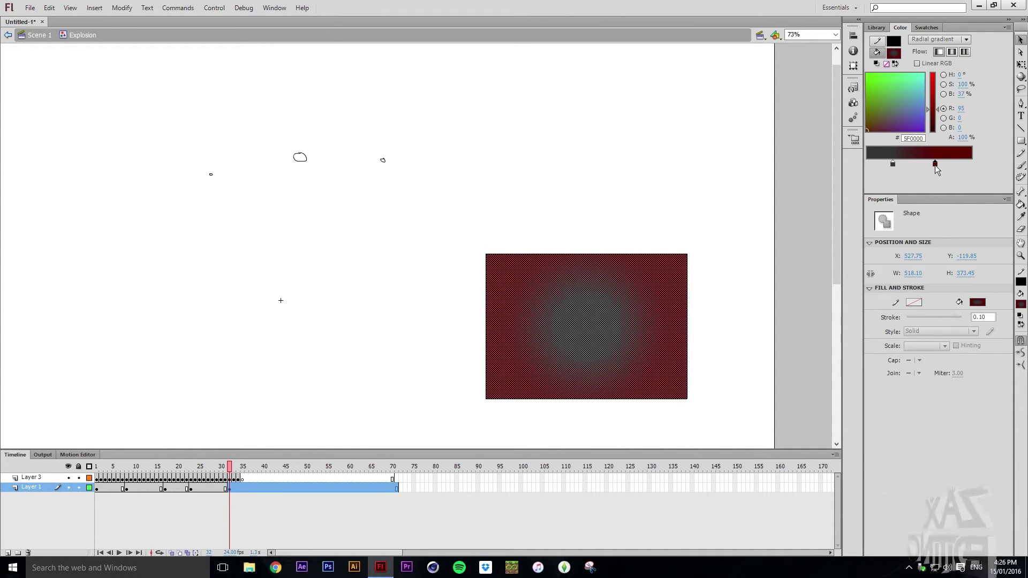
left_click_drag(936, 163, 972, 163)
left_click(893, 163)
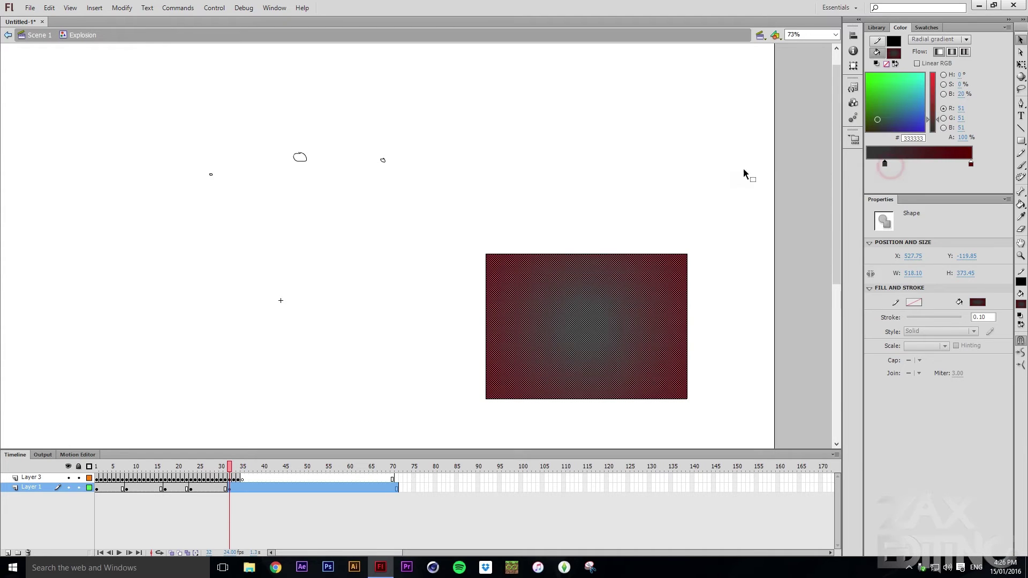
Widen the gray center of the frame 32 gradient and darken its edge color to 350000.
left_click(714, 170)
left_click(684, 364)
left_click_drag(893, 164, 932, 163)
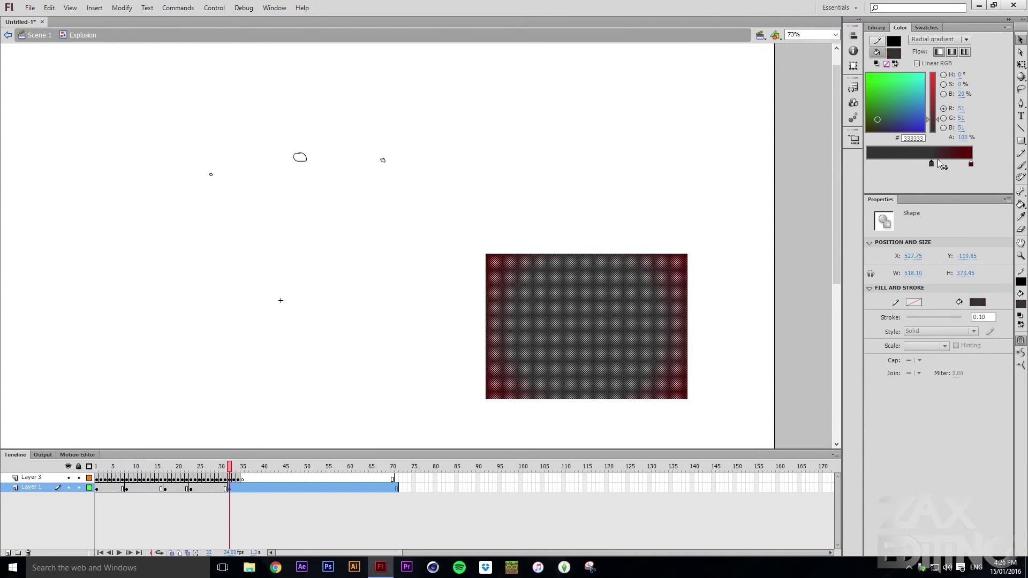
left_click(723, 190)
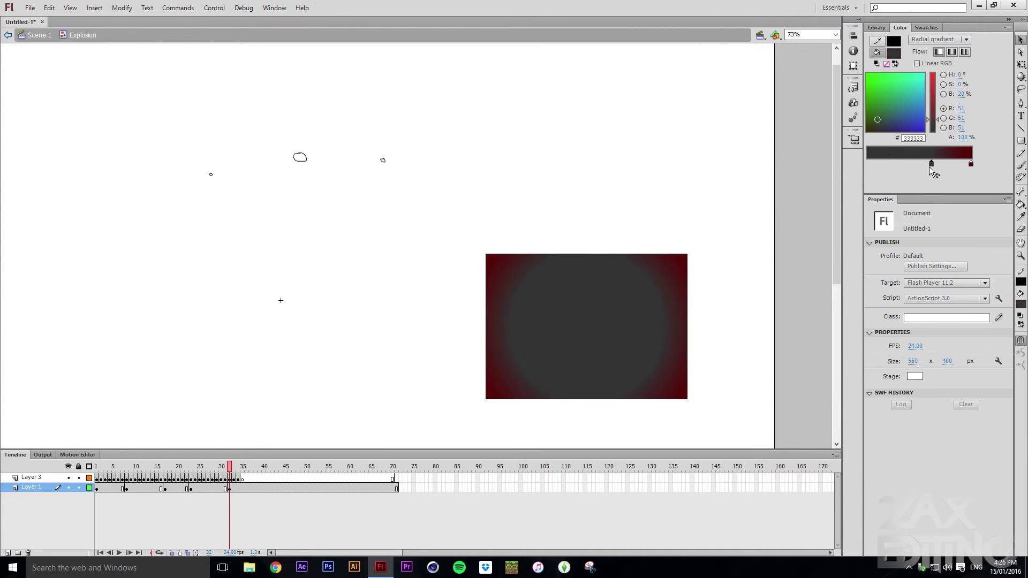
left_click(971, 164)
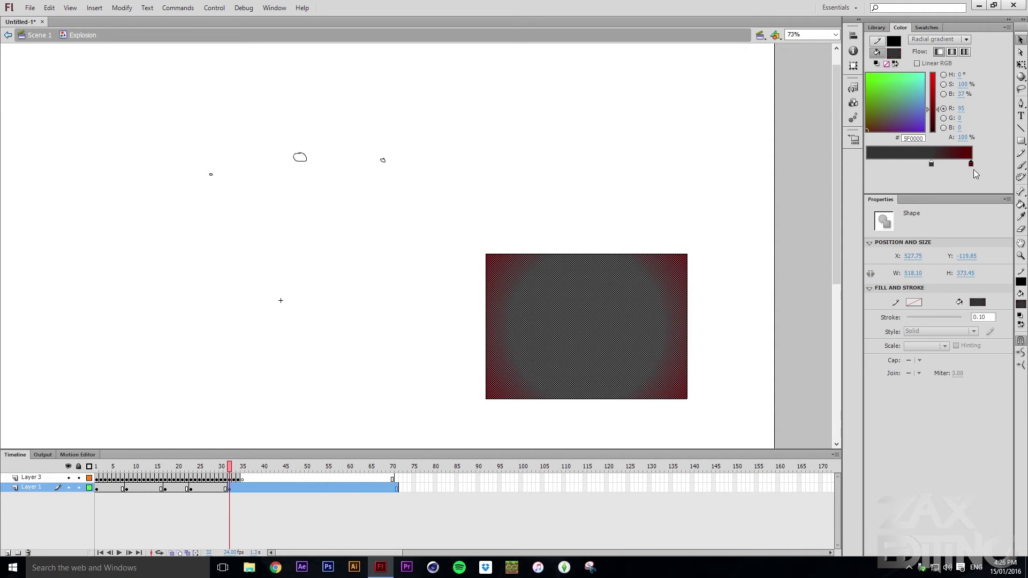
left_click_drag(932, 119, 932, 128)
left_click(728, 140)
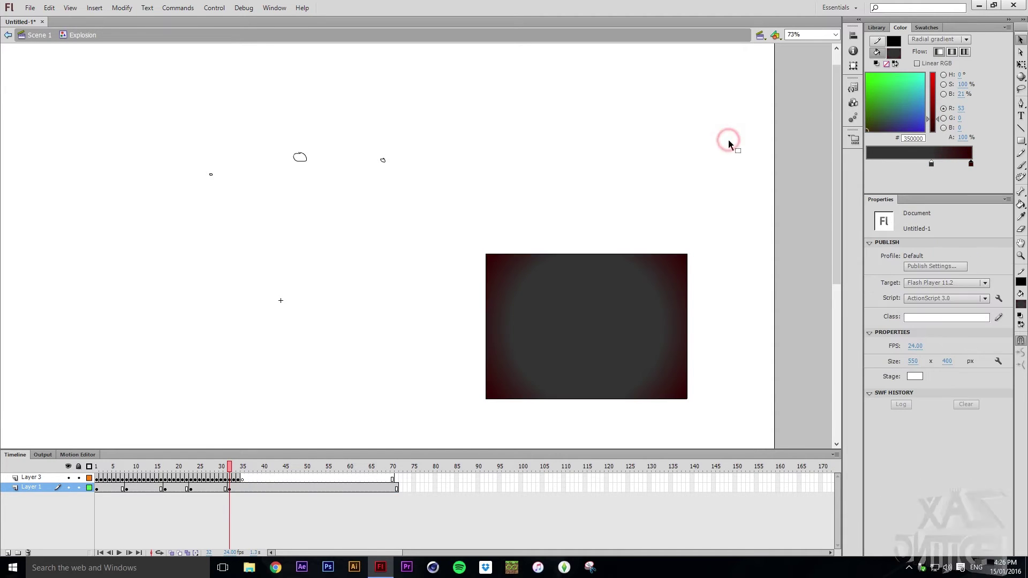
Create shape tweens between all the color keyframes on Layer 1.
left_click_drag(228, 470, 204, 490)
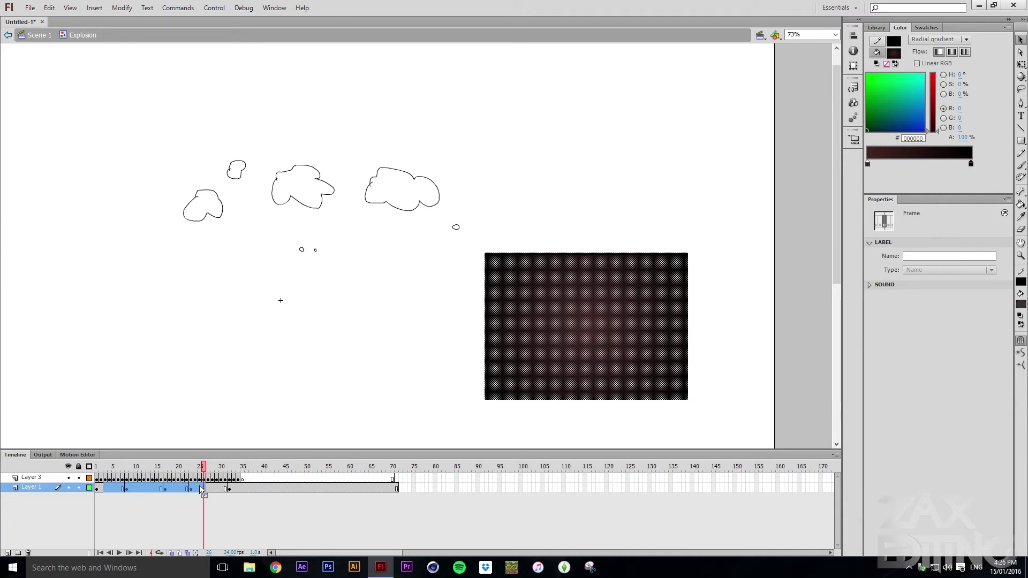
right_click(202, 491)
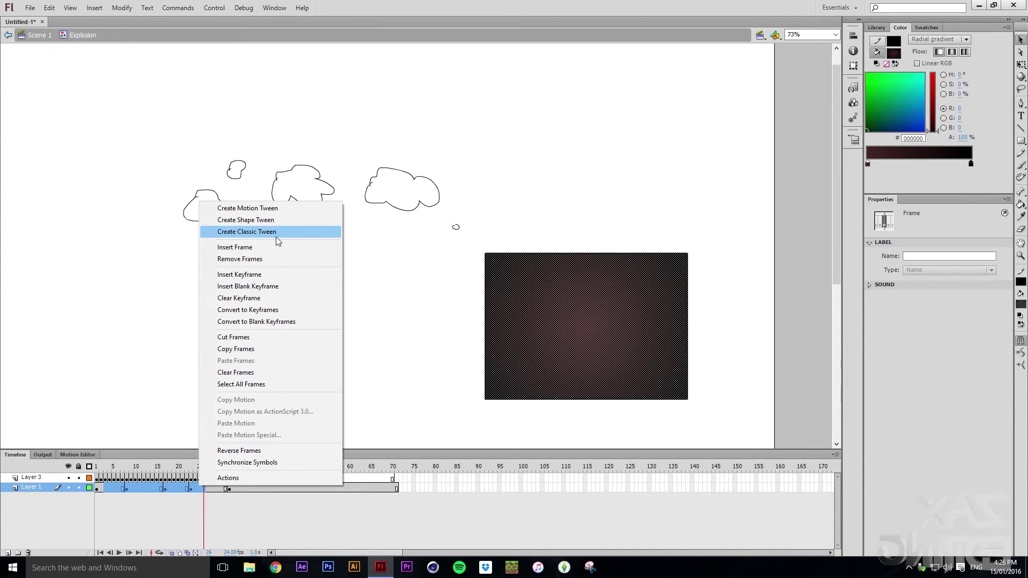
left_click(269, 221)
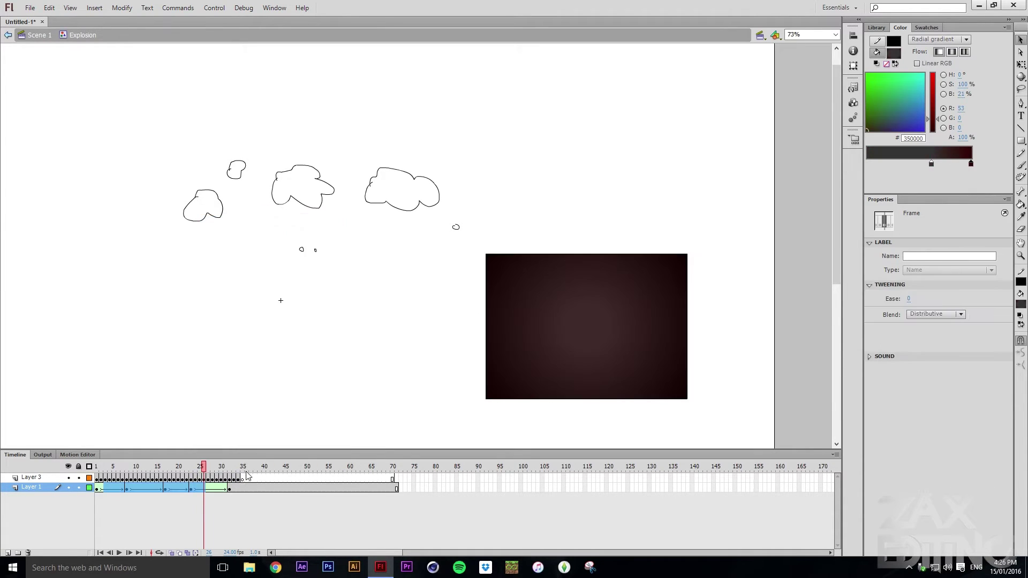
left_click(229, 509)
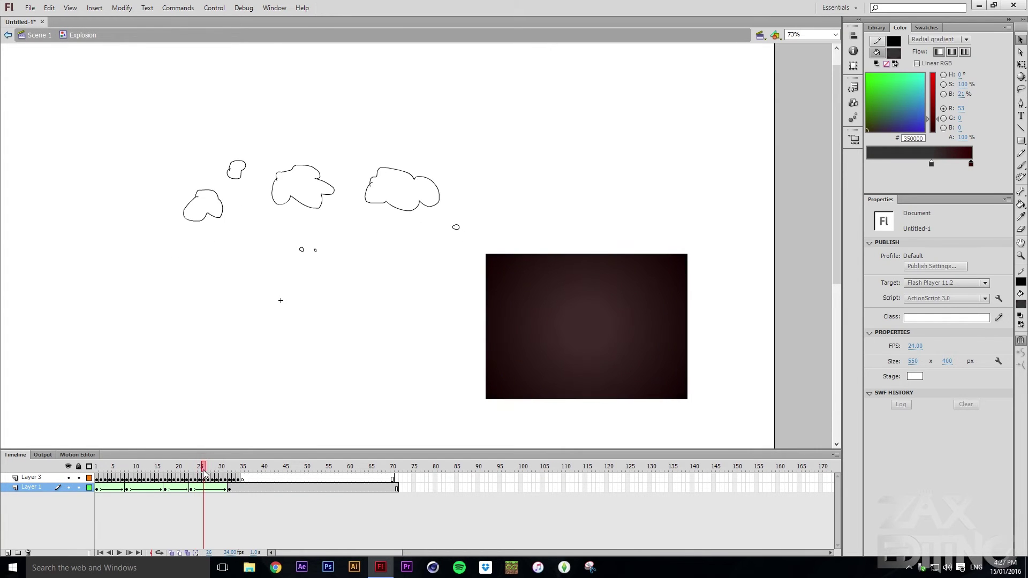
Move Layer 1's last color keyframe to frame 34 and remove all frames after it.
left_click_drag(182, 474, 232, 476)
left_click(230, 491)
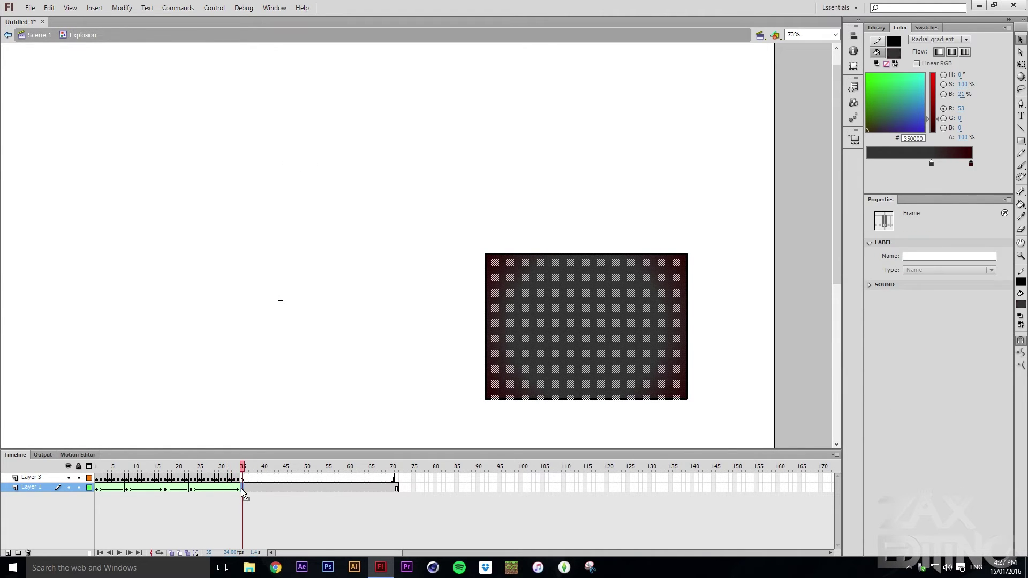
left_click(246, 489)
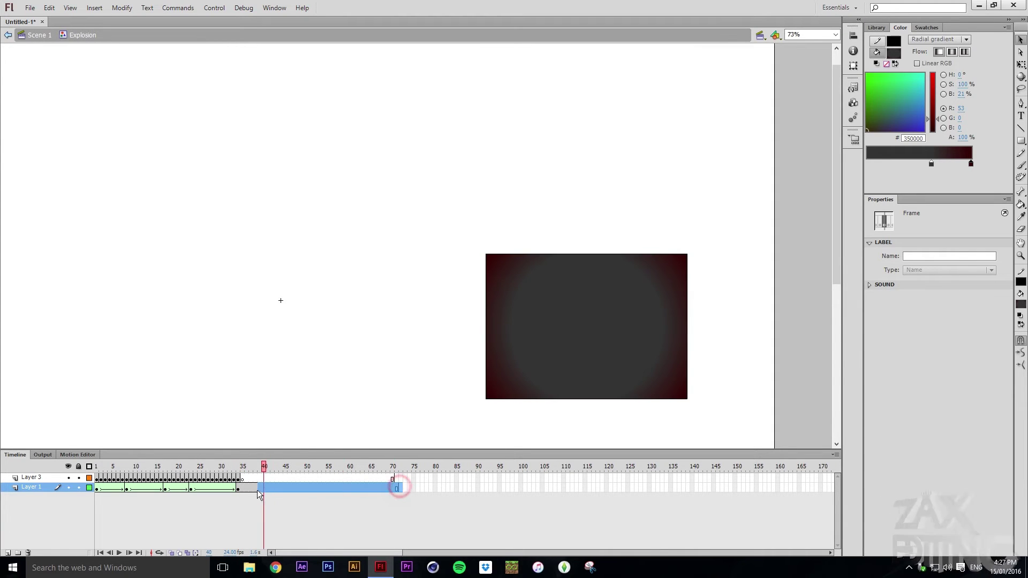
right_click(243, 489)
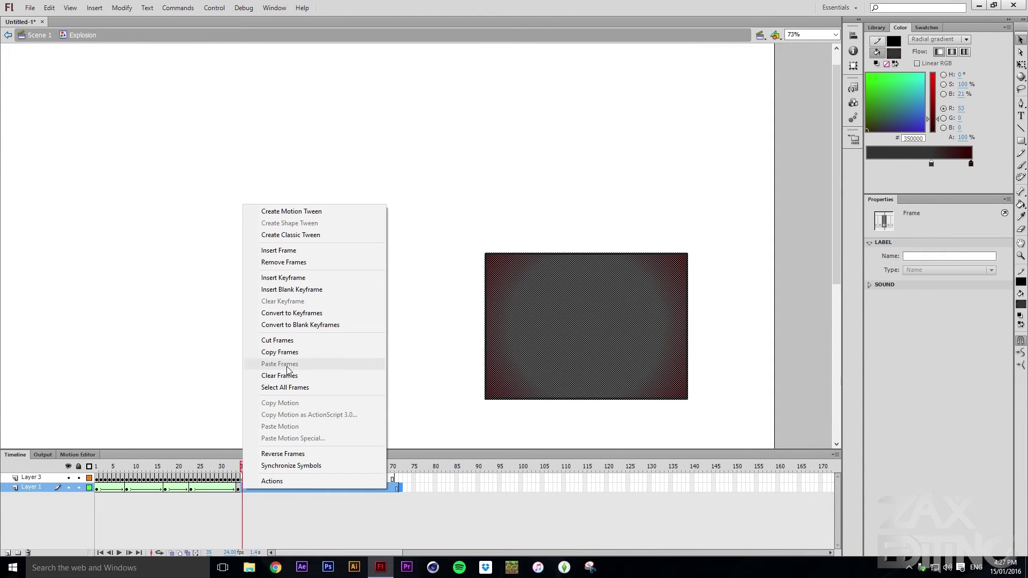
left_click(289, 262)
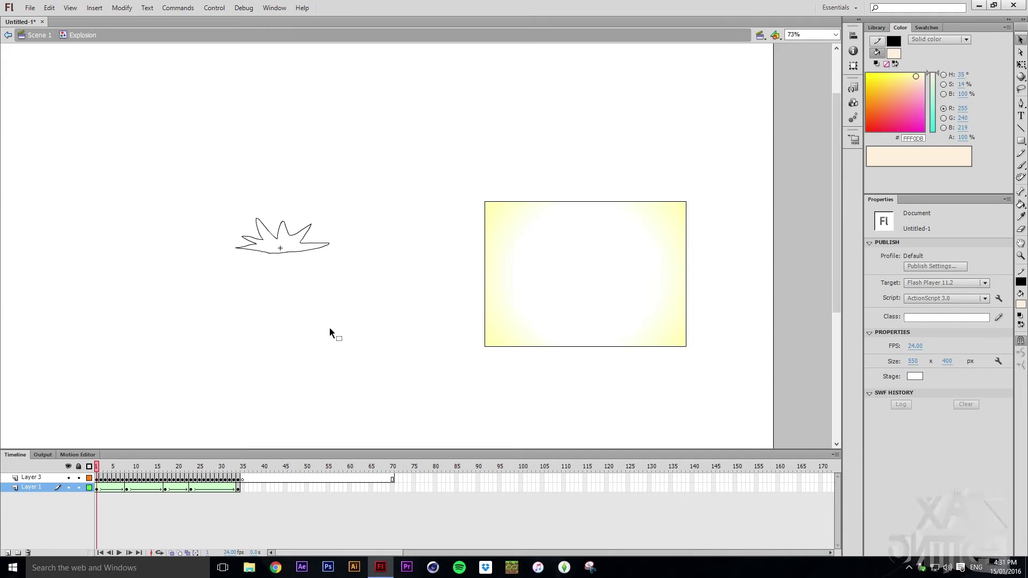
Convert all tweened frames of Layer 1, from 1 to 34, to individual keyframes.
mouse_move(97, 468)
left_mouse_down()
mouse_move(150, 477)
mouse_move(97, 485)
left_mouse_up()
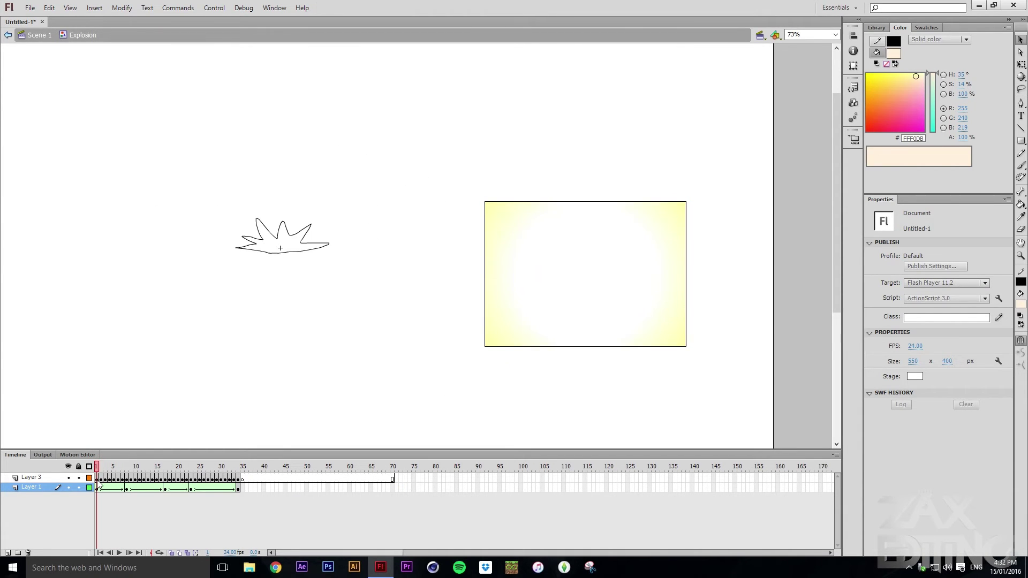
left_click_drag(239, 490, 96, 489)
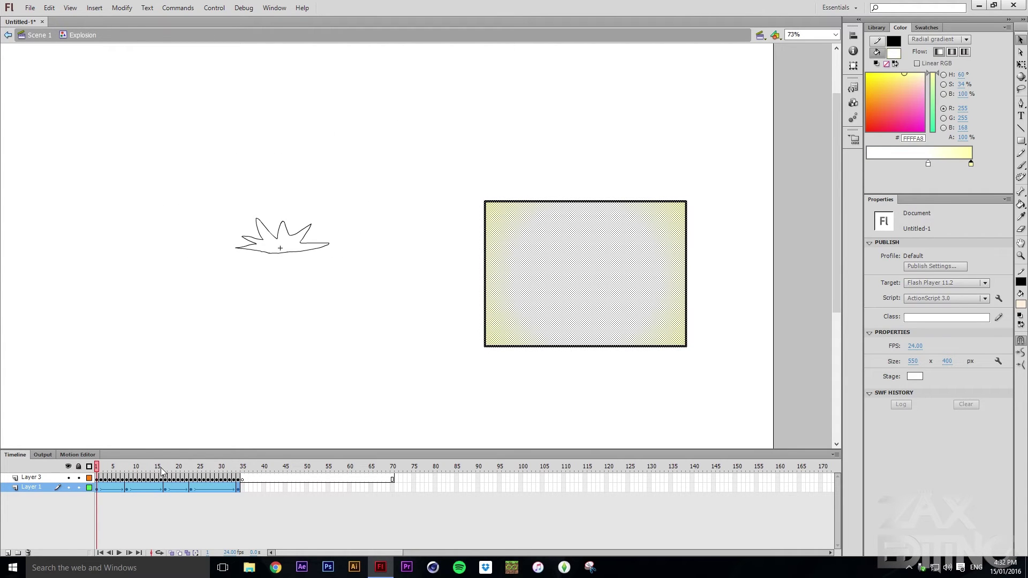
right_click(179, 489)
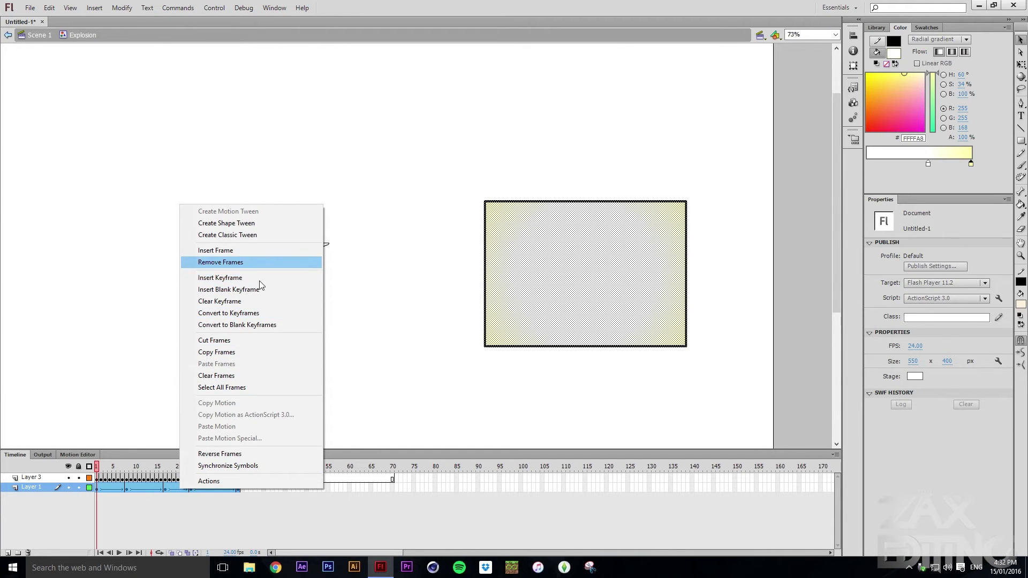
left_click(247, 313)
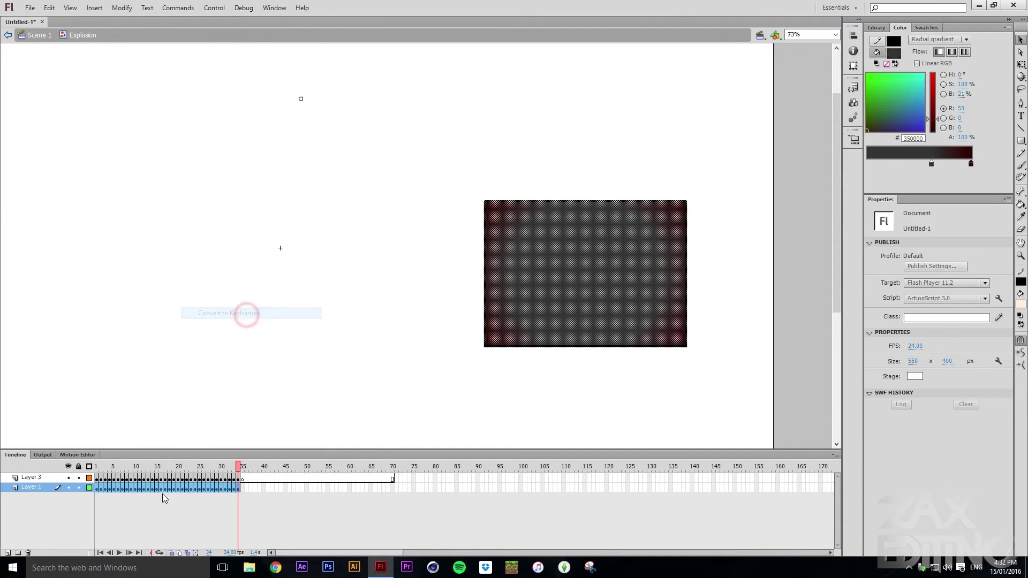
left_click(161, 497)
Scrub through the animation to check the rectangle's color in each frame, and return to frame 1.
left_click(158, 466)
left_click_drag(158, 470, 209, 520)
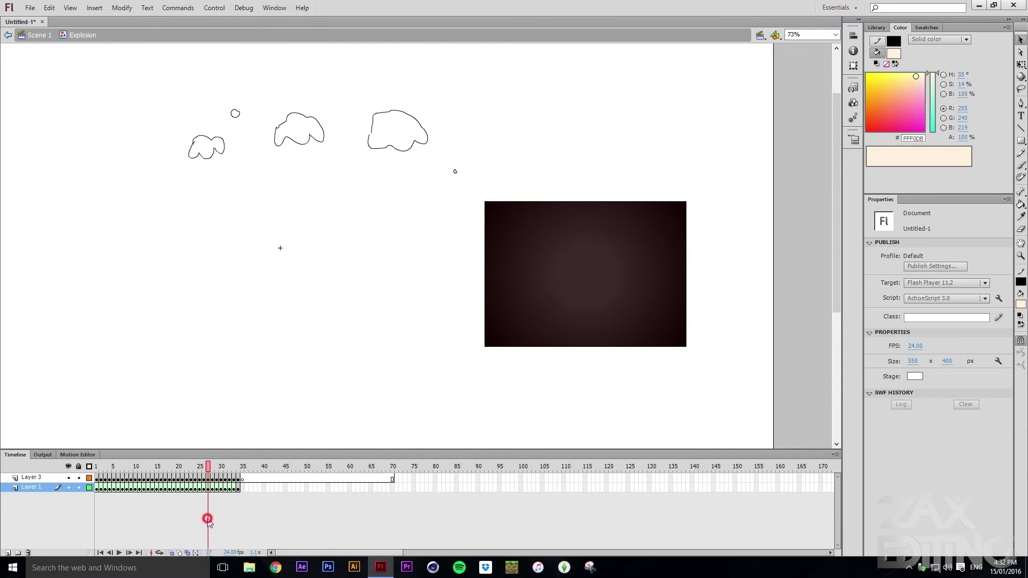
left_click_drag(209, 471, 97, 472)
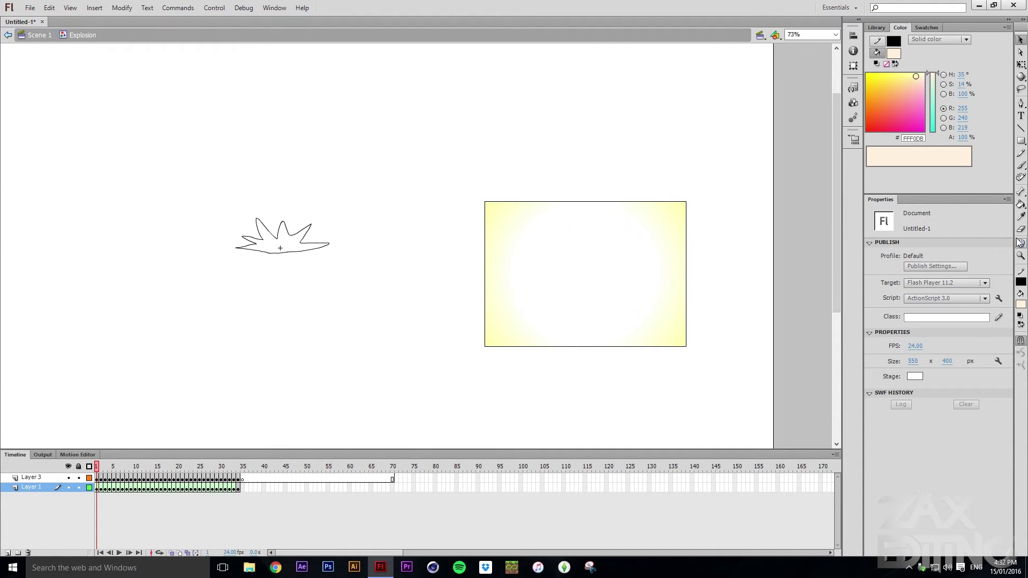
Sample frame 1's gradient from the reference rectangle, set the Paint Bucket to Close Large Gaps, and fill the explosion outline.
left_click(1021, 216)
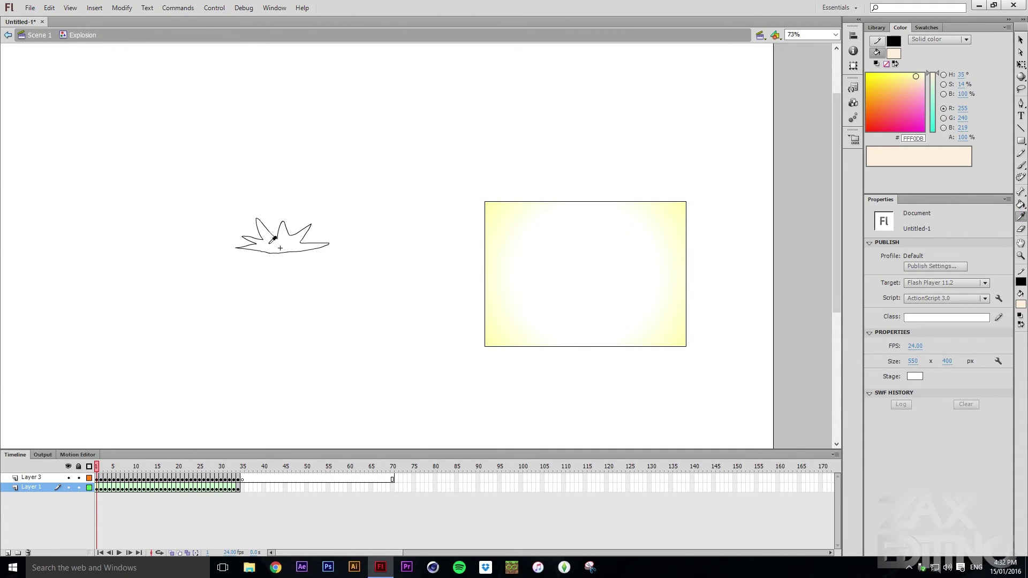
left_click(600, 278)
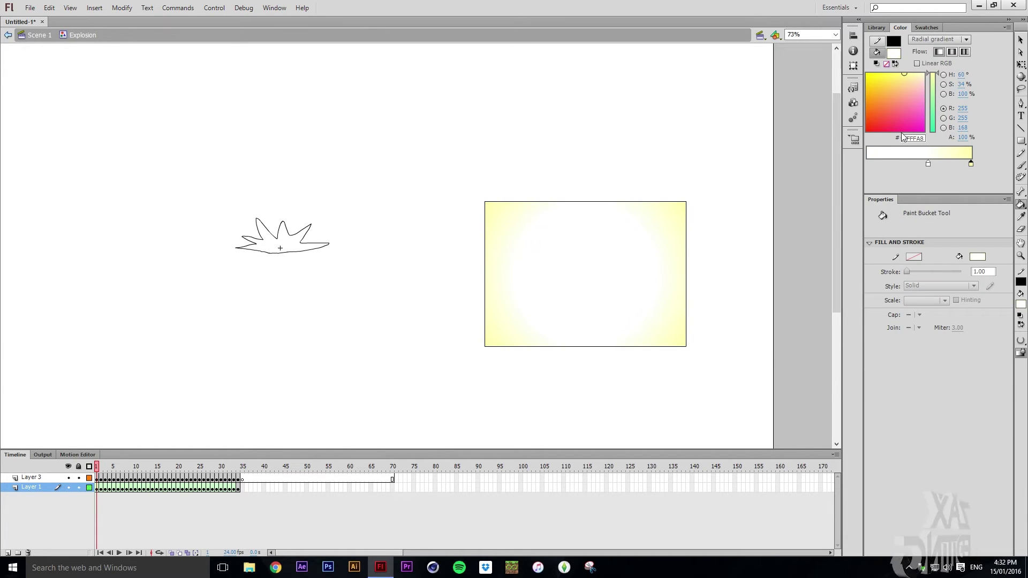
left_click(1021, 342)
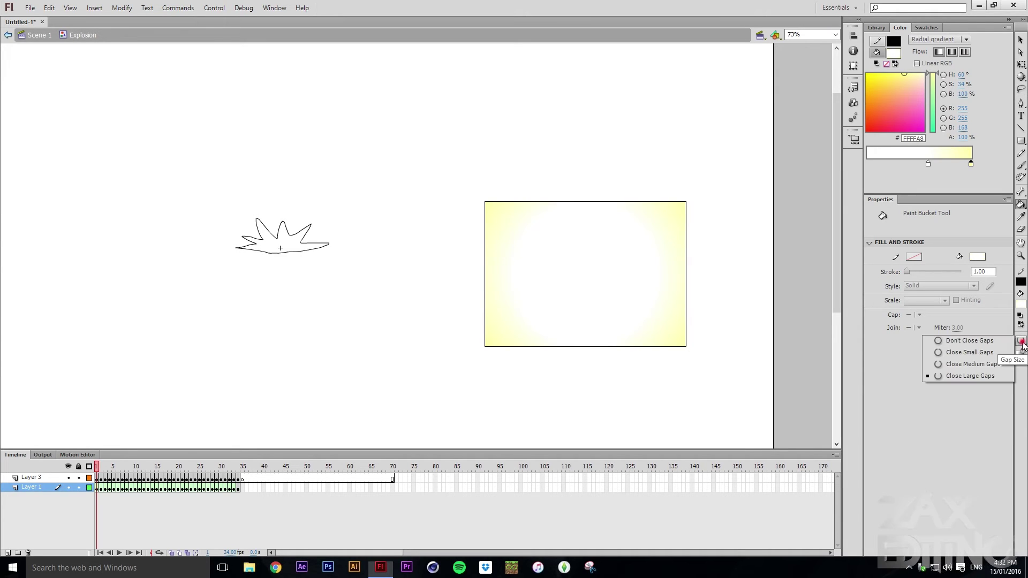
left_click(983, 378)
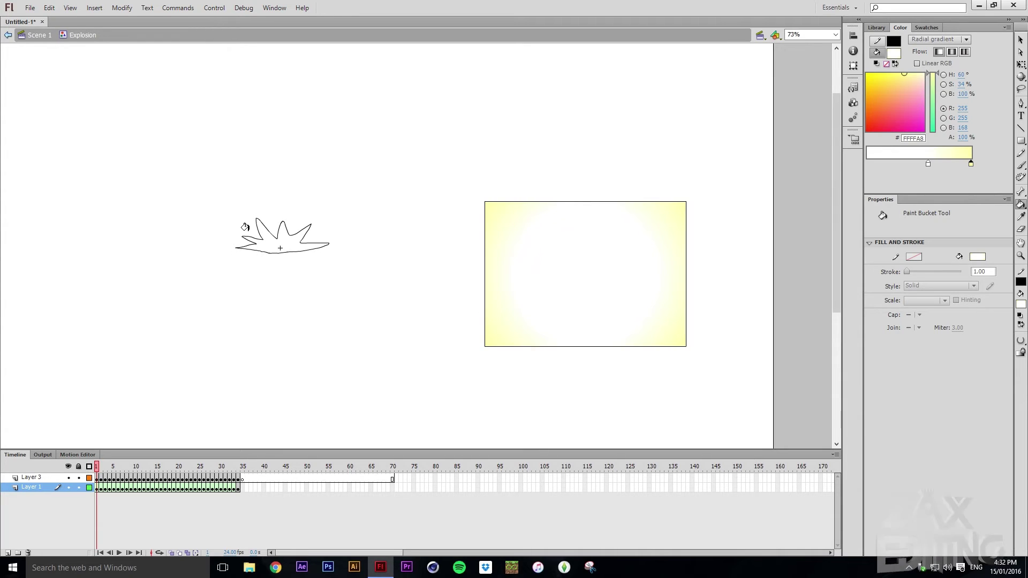
scroll(284, 268, "up", 3)
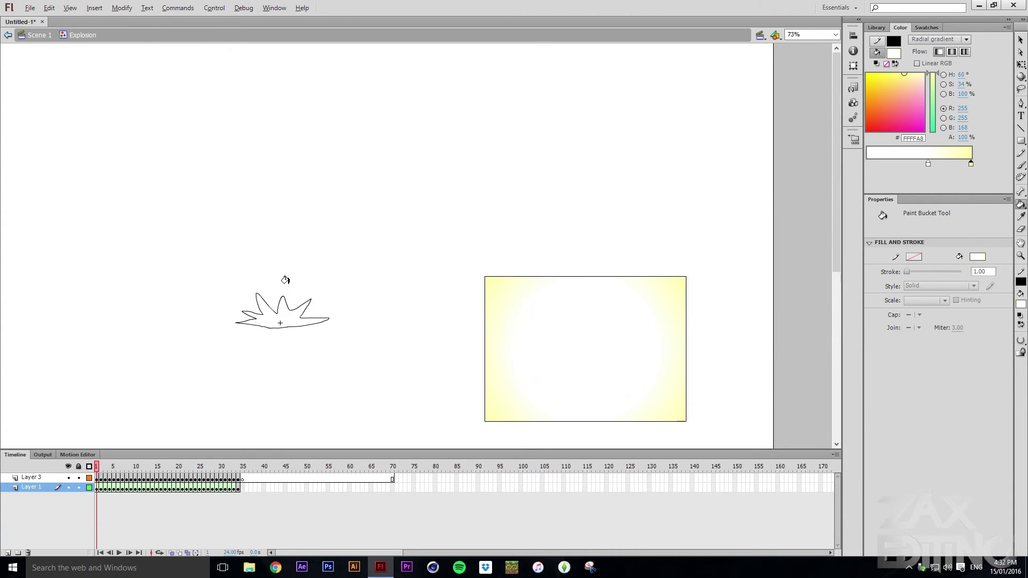
scroll(283, 292, "down", 4)
scroll(270, 215, "up", 3)
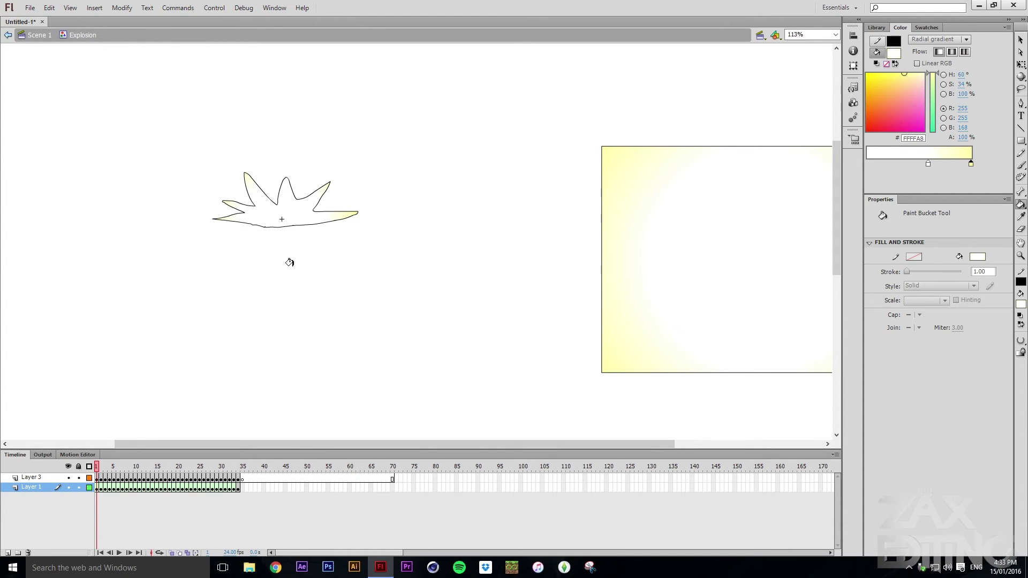
Fill the explosion outline in frame 2 with the gradient sampled from that frame's reference rectangle, keeping Lock Fill off.
key("period")
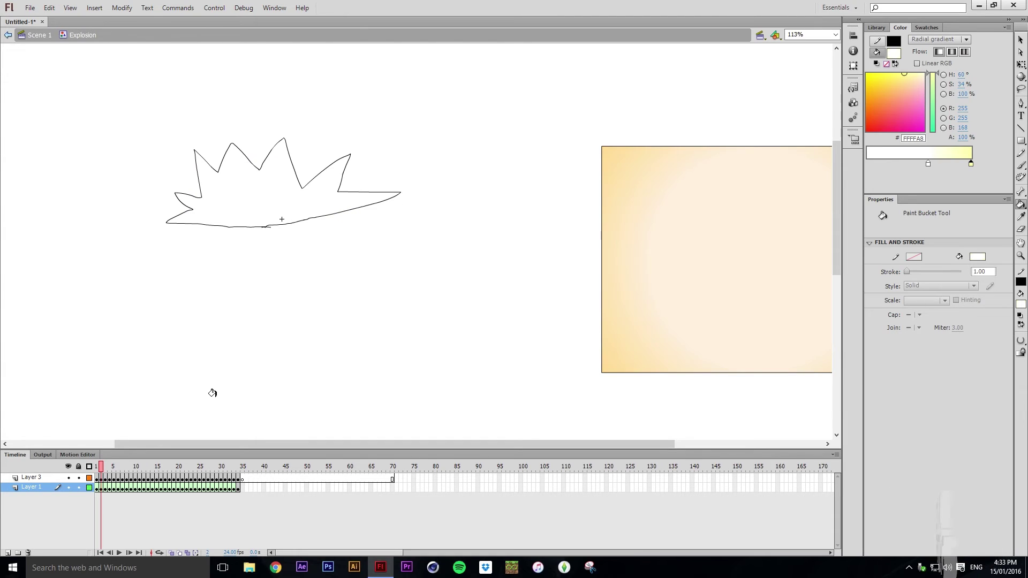
key("comma")
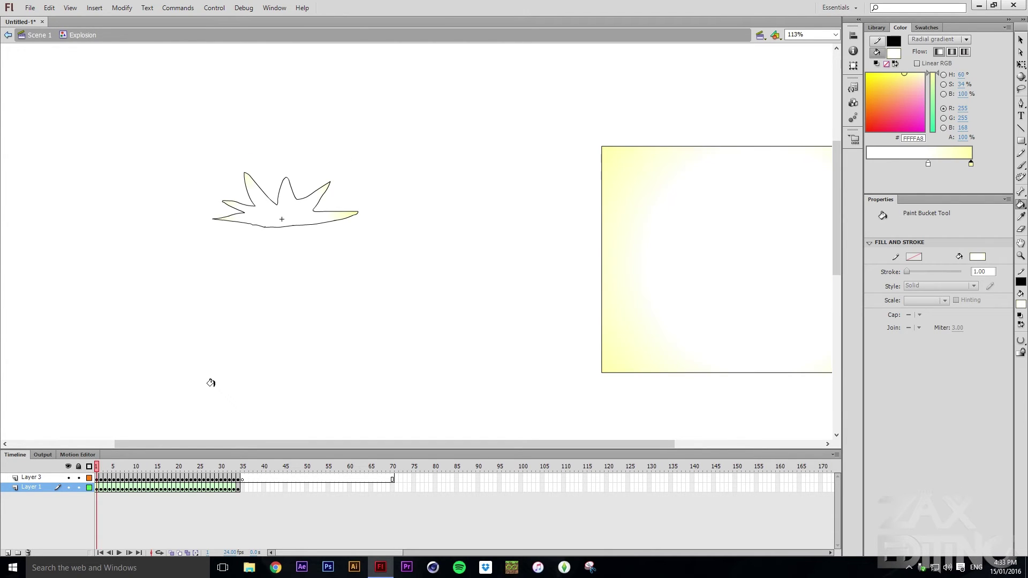
key("period")
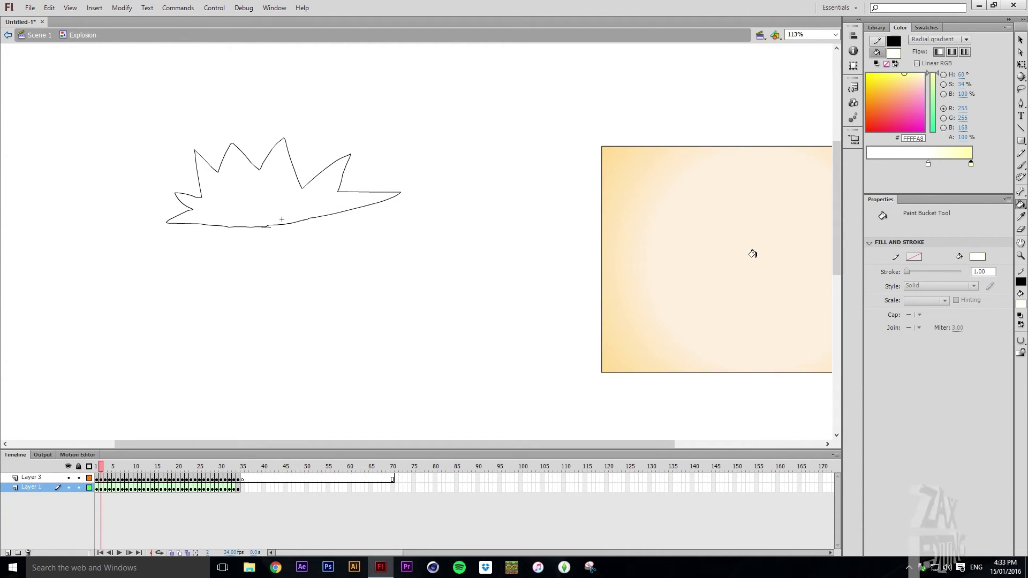
key("i")
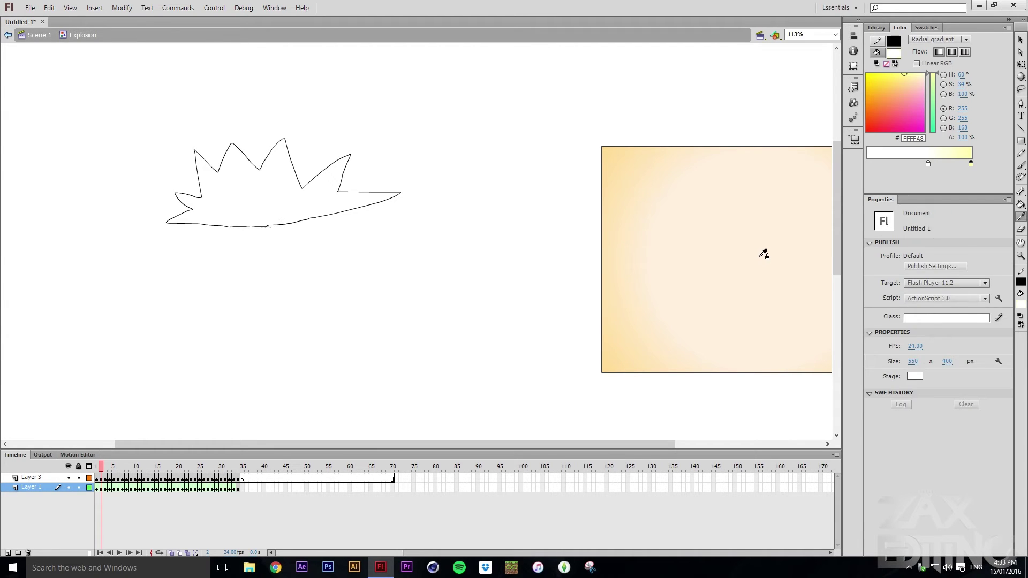
left_click(762, 257)
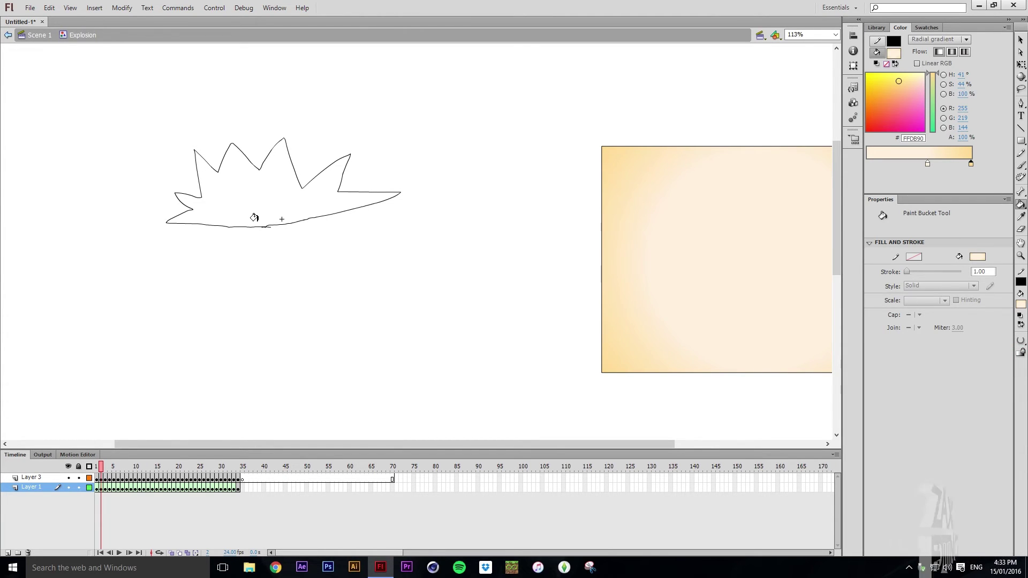
left_click(1022, 352)
left_click(260, 215)
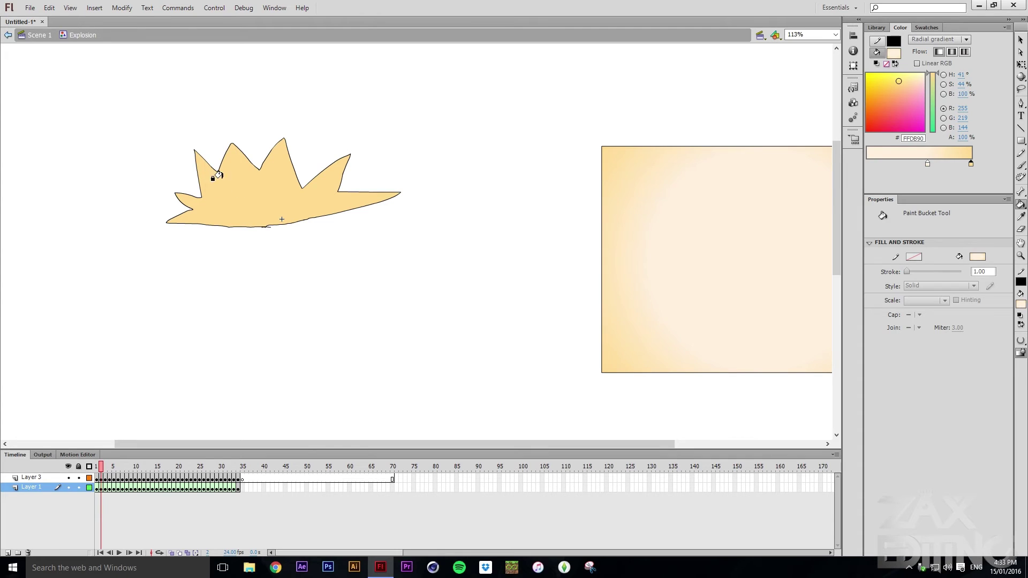
key("ctrl+z")
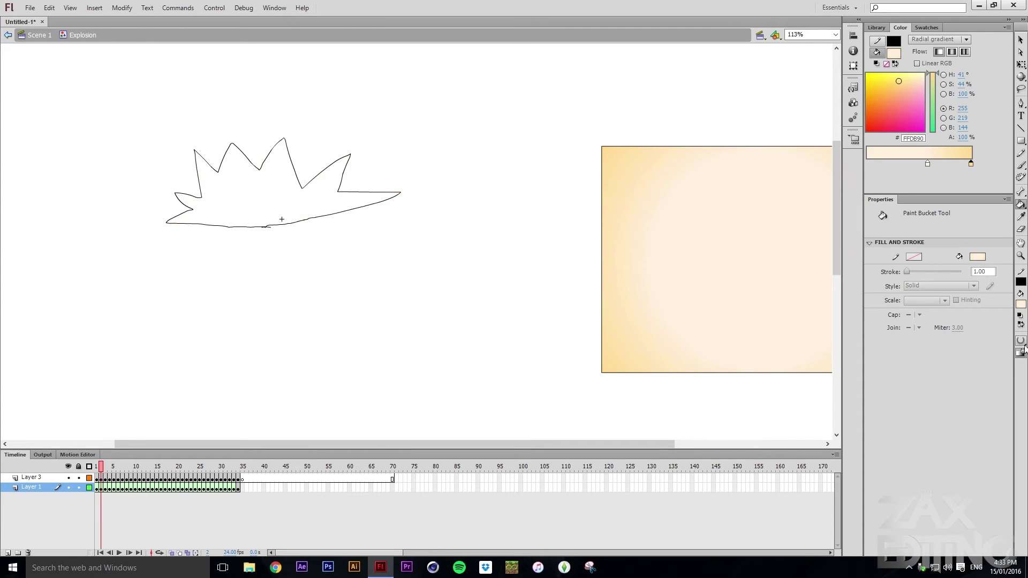
left_click(260, 219)
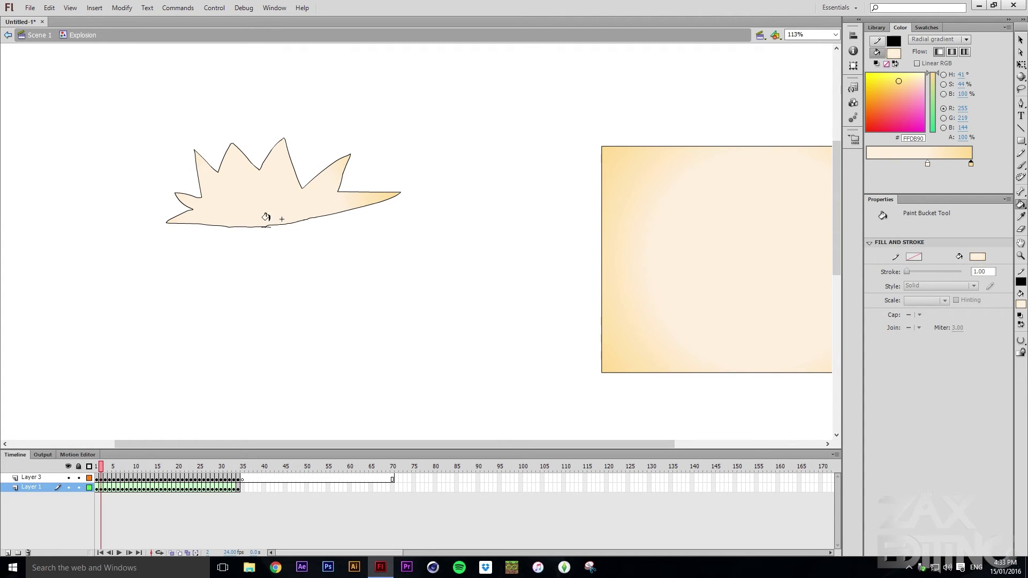
Fill the explosion shapes in frames 3 to 10 with the gradient sampled from each frame's reference rectangle.
key("period")
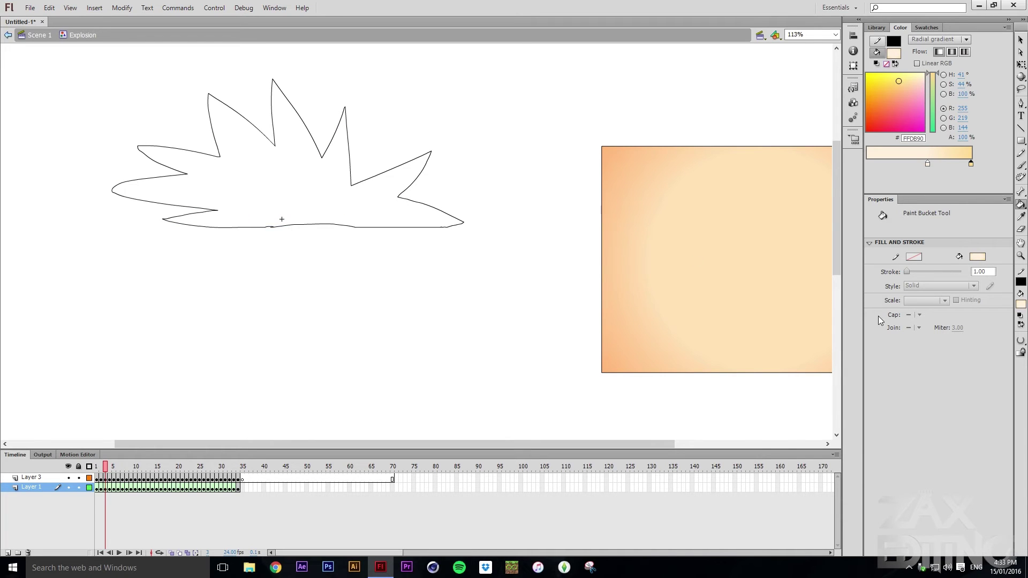
left_click(769, 264, "alt")
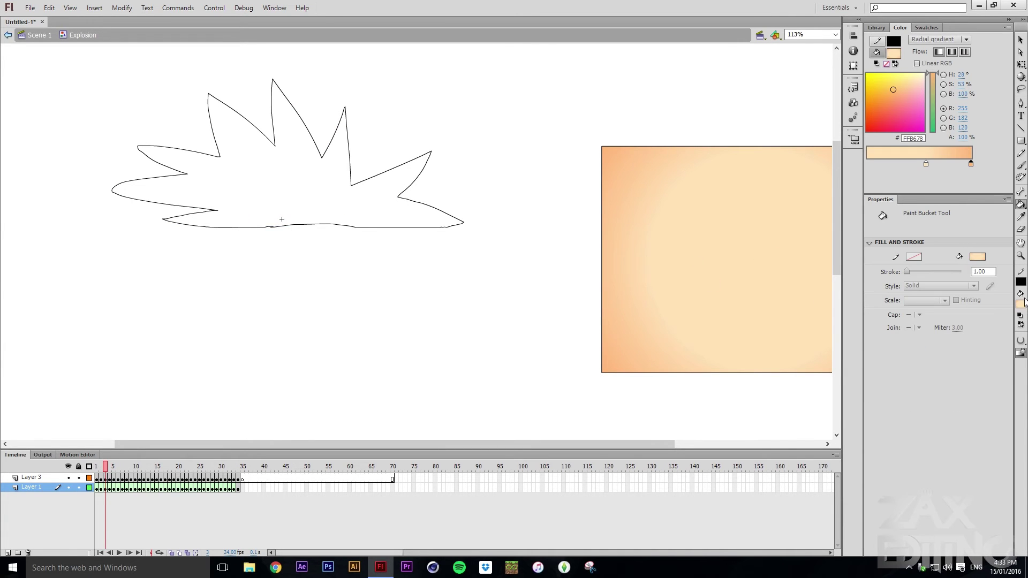
key("period")
left_click(322, 223)
key("period")
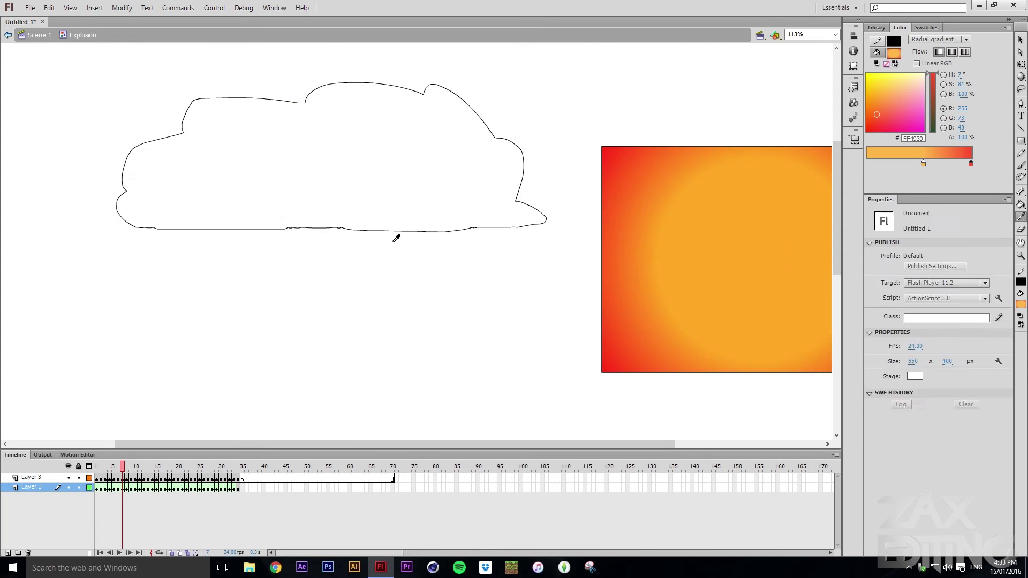
key("Escape")
left_click(138, 478)
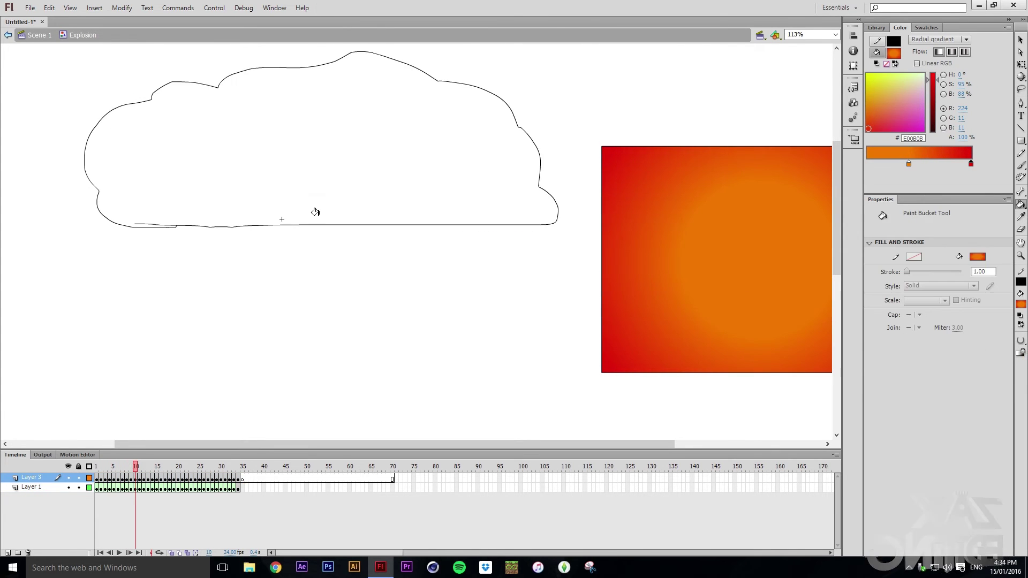
left_click(333, 207)
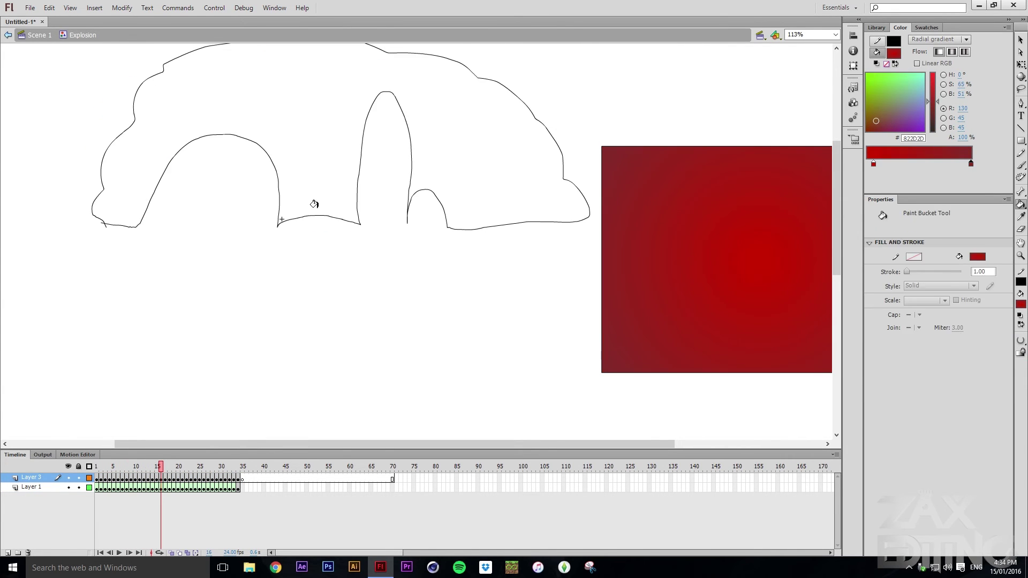
Fill the explosion shapes in frames 16 and 17 with the gradients sampled from their reference rectangles.
left_click(659, 263, "alt")
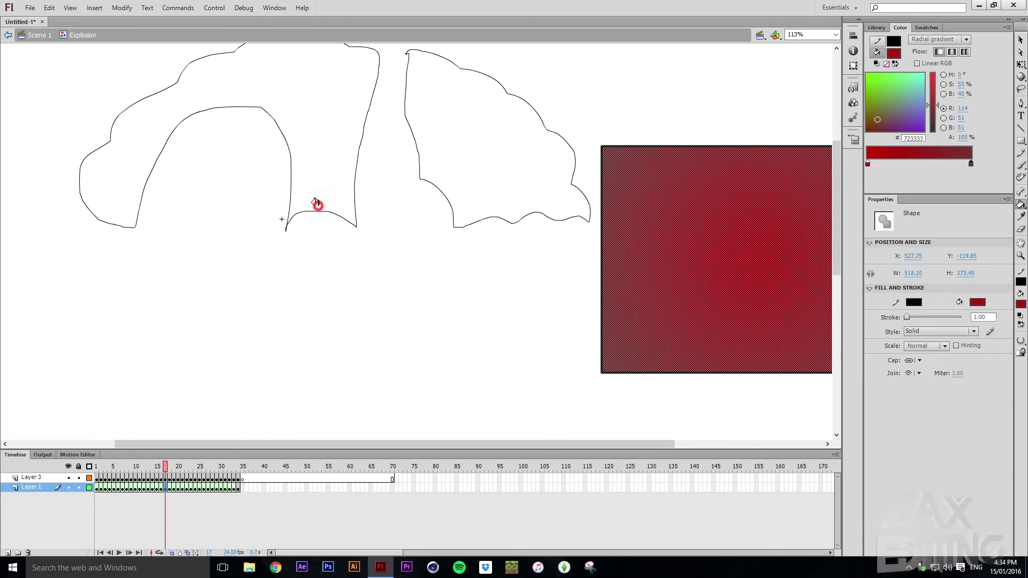
left_click(316, 203)
left_click(491, 203)
Fill the far-left, small upper and right explosion pieces in frame 18 with that frame's reference gradient.
key(".")
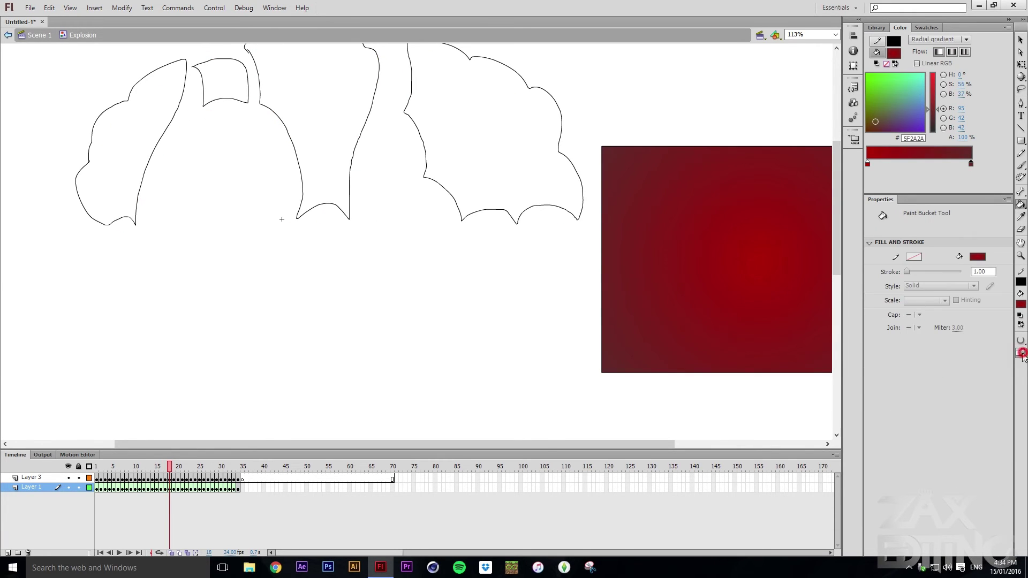
left_click(334, 200)
left_click(219, 91)
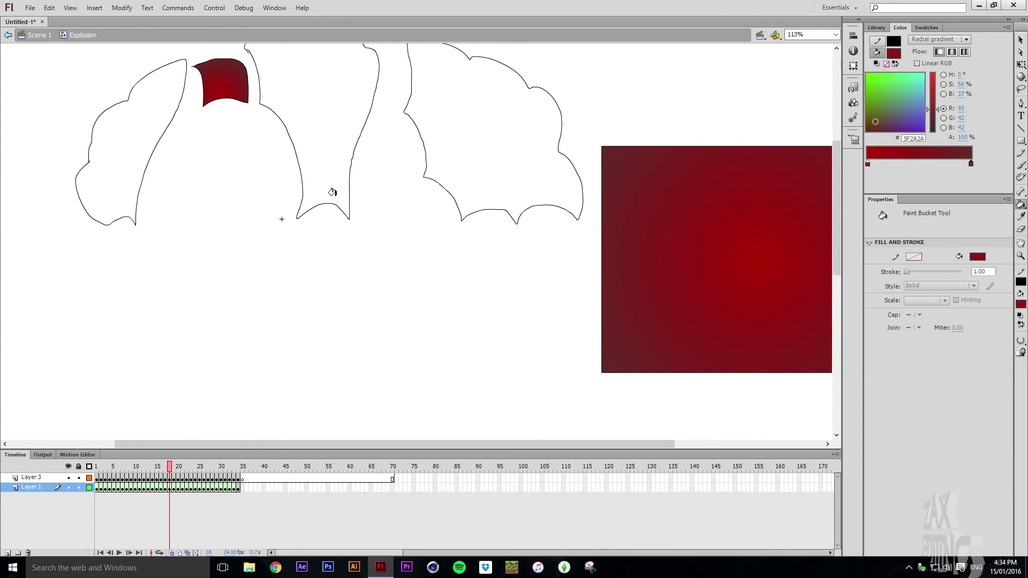
left_click(322, 197)
left_click(488, 191)
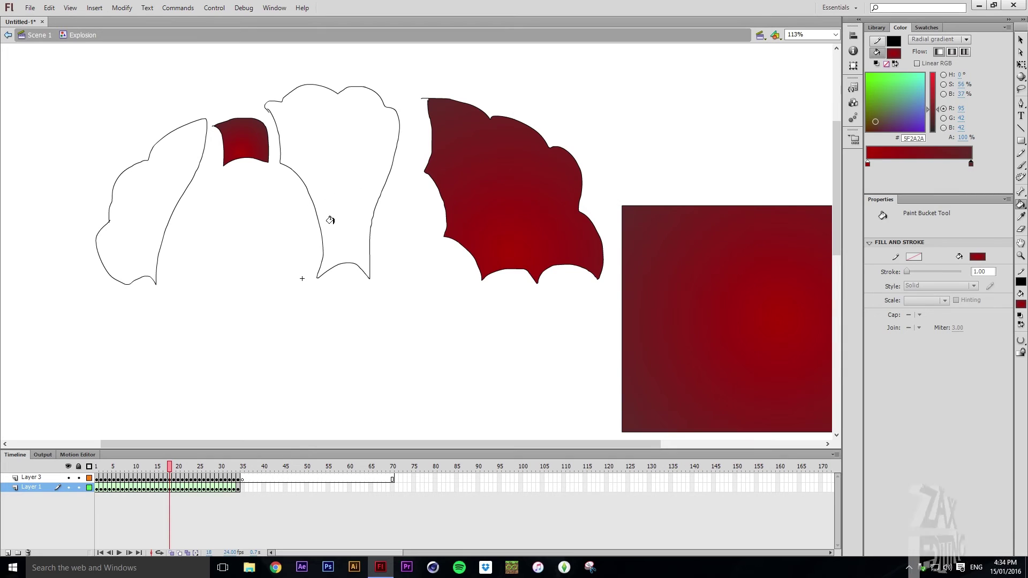
left_click(344, 256)
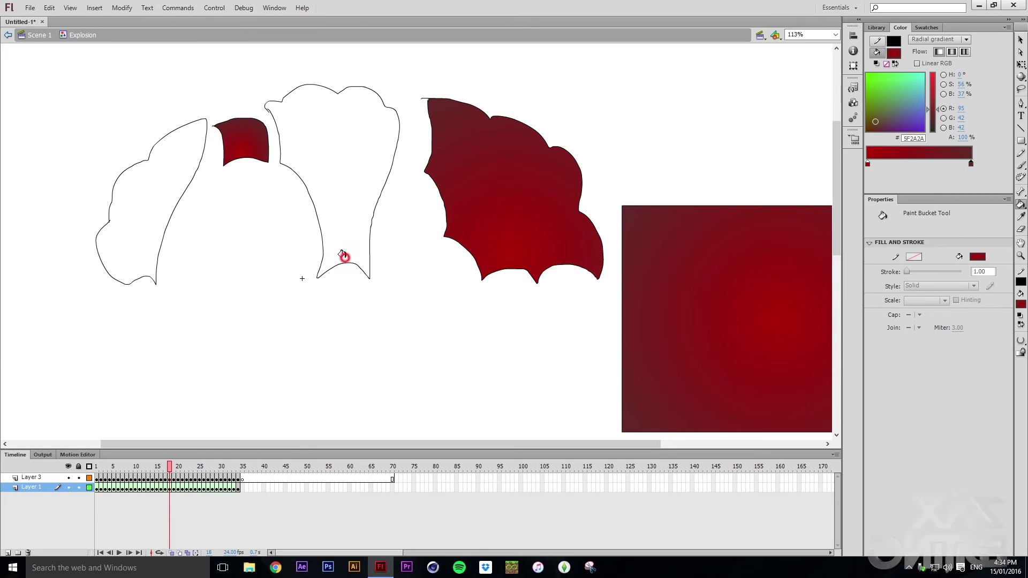
left_click(124, 268)
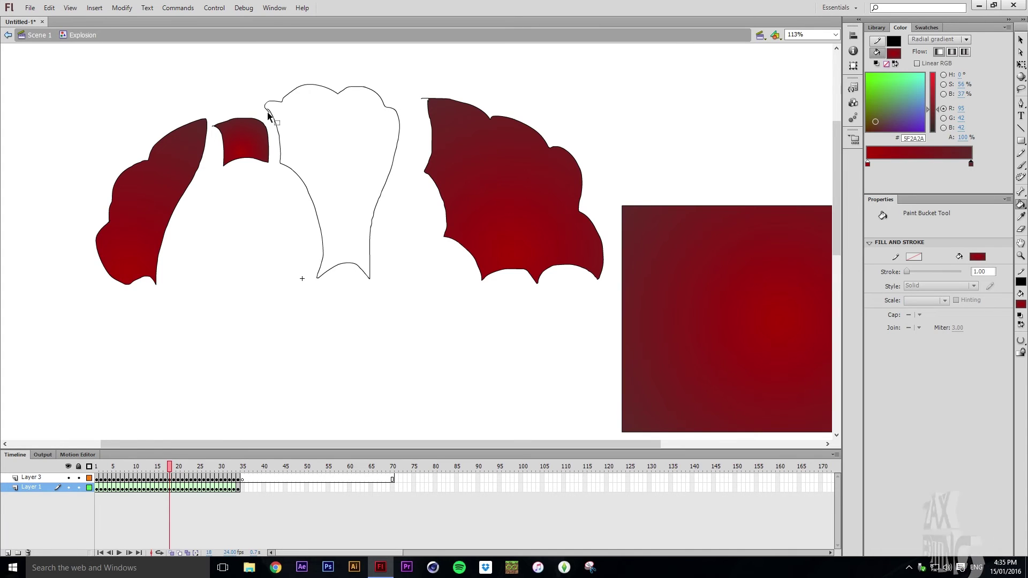
Close the gap in the central piece's outline in frame 18 and fill it with the gradient centred near its base.
scroll(269, 107, "up", 3)
scroll(270, 116, "up", 2)
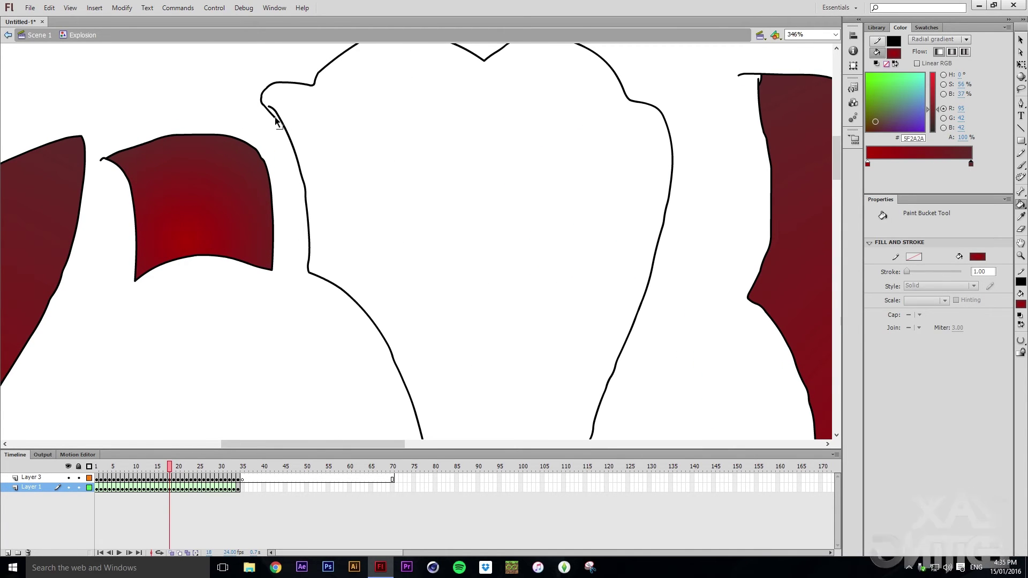
left_click(275, 119)
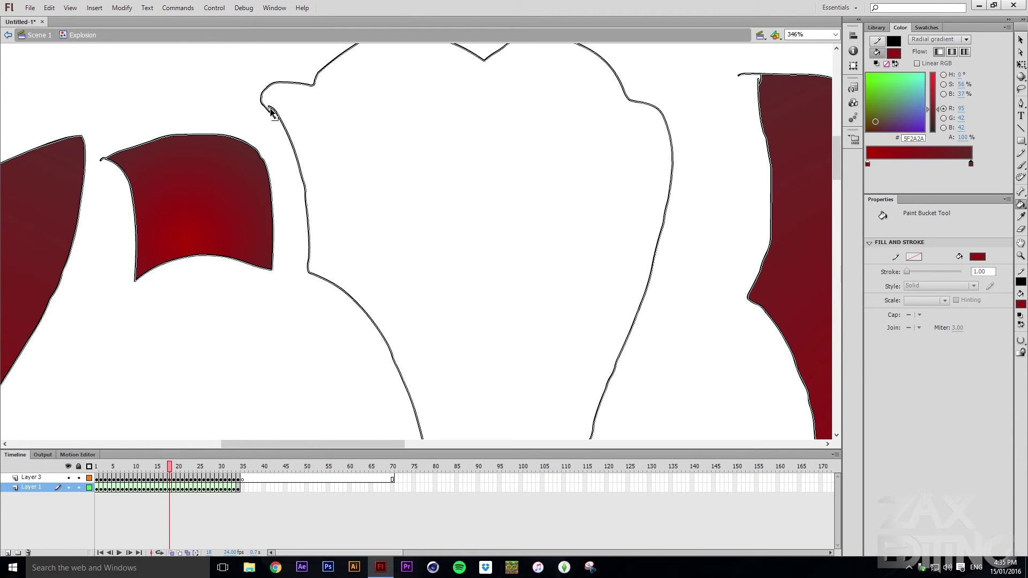
left_click(305, 114)
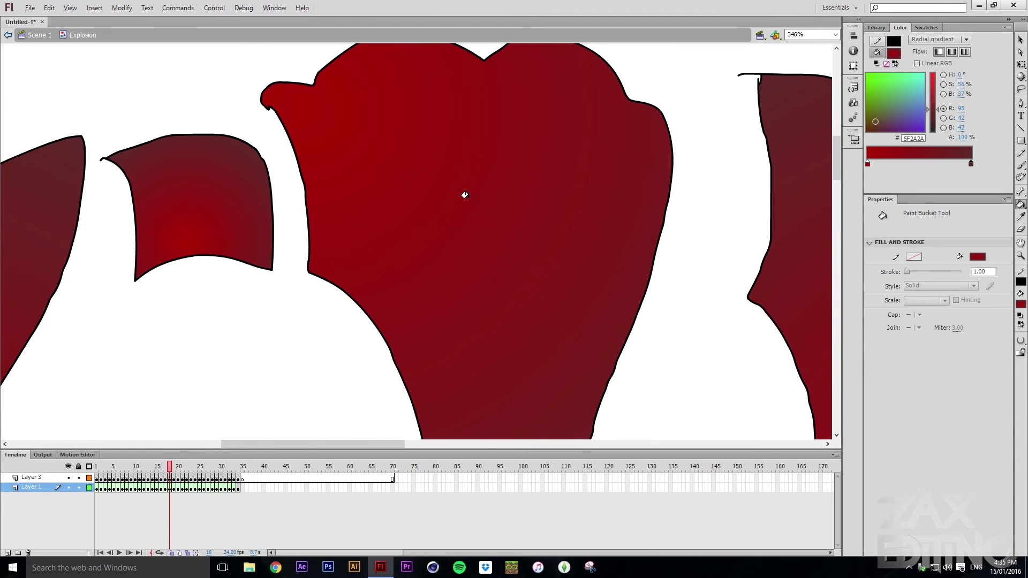
scroll(465, 195, "down", 5)
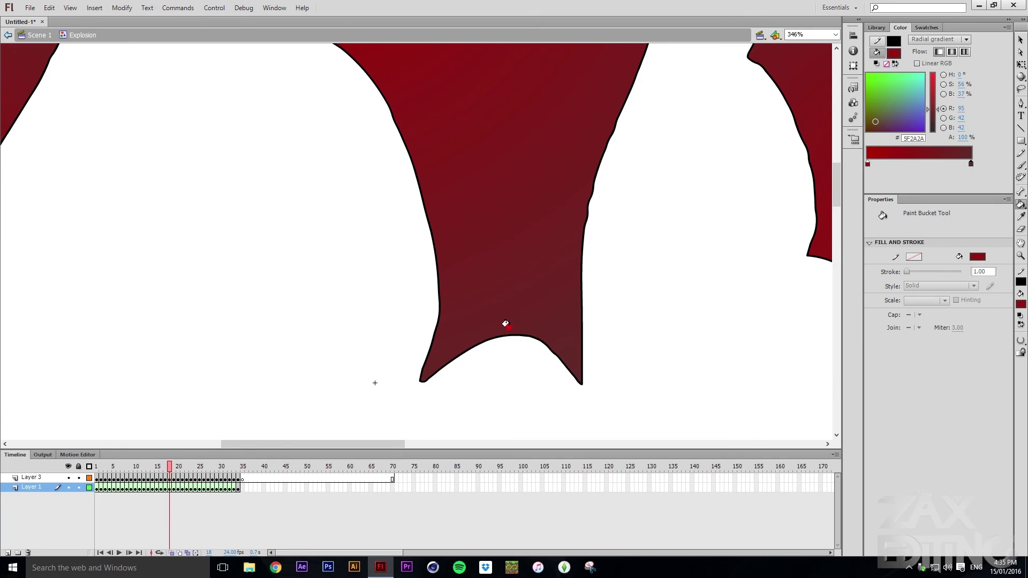
scroll(494, 212, "down", 4)
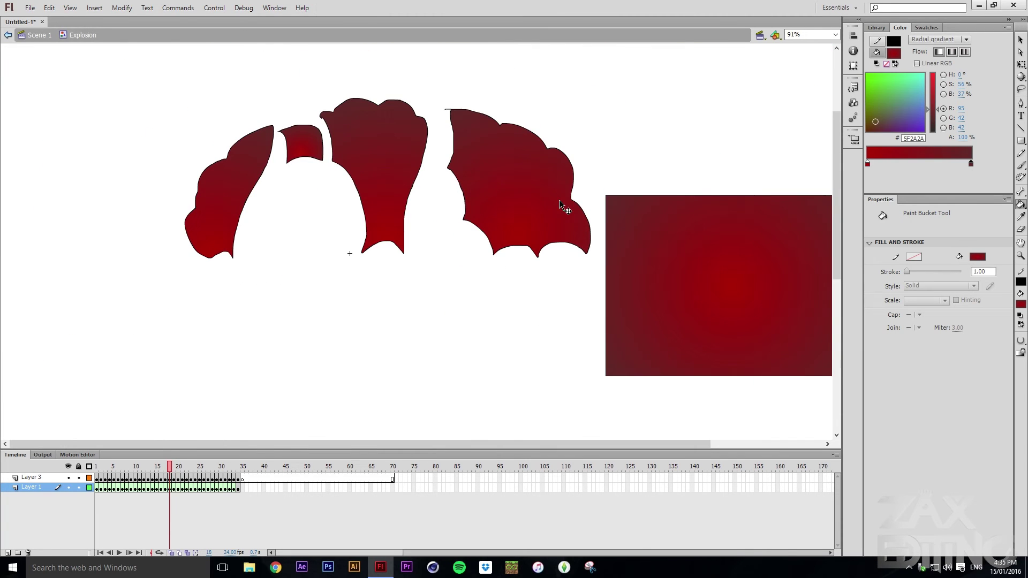
Fill the explosion pieces in frames 19 to 23 with the gradient sampled from each frame's reference rectangle.
key("period")
key("period")
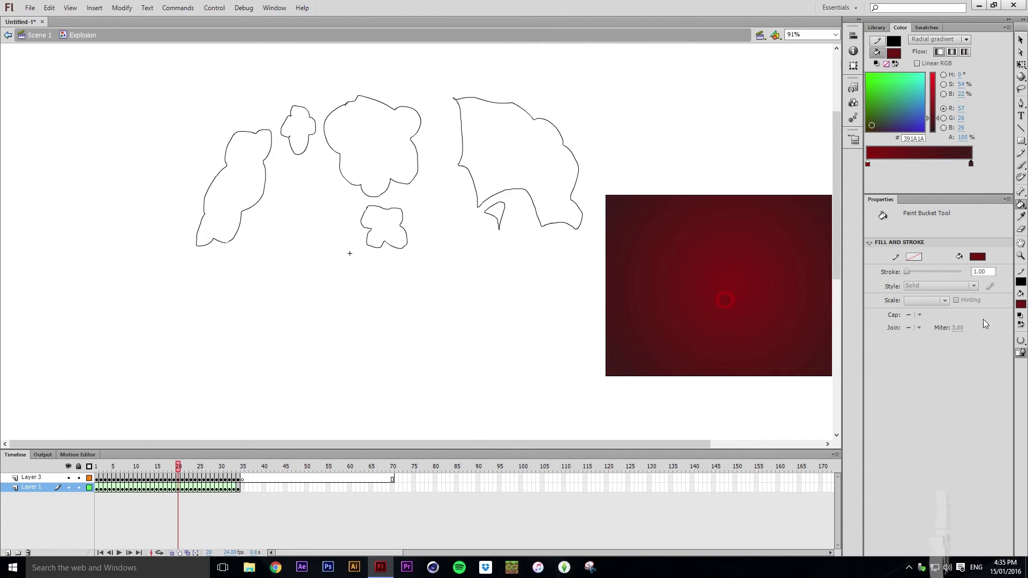
key("period")
left_click(549, 208)
key("period")
left_click(553, 197)
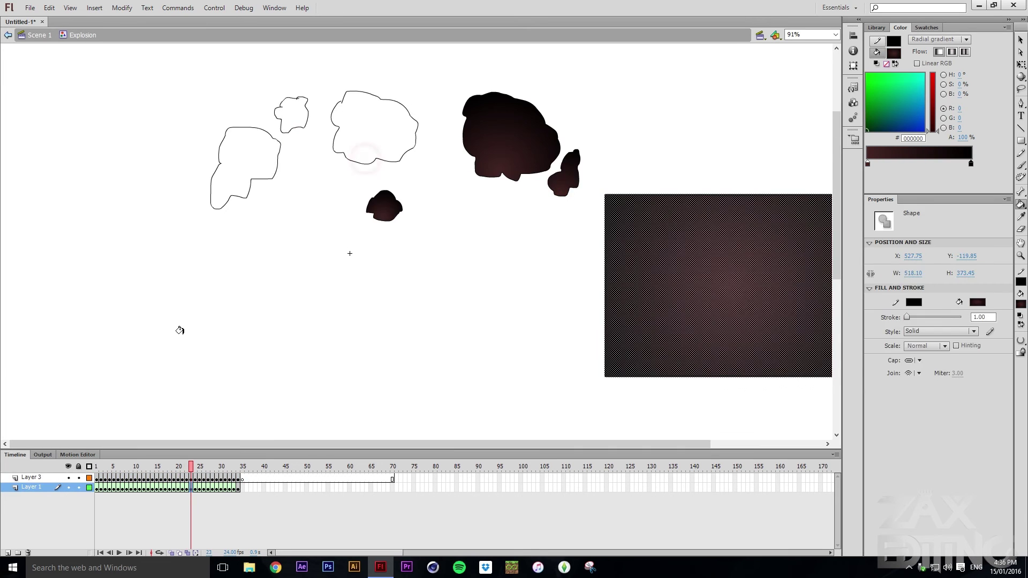
Fill the shrinking smoke pieces in frames 24 to 27 with each frame's dark reference gradient.
key("period")
key("period")
key("period")
key("k")
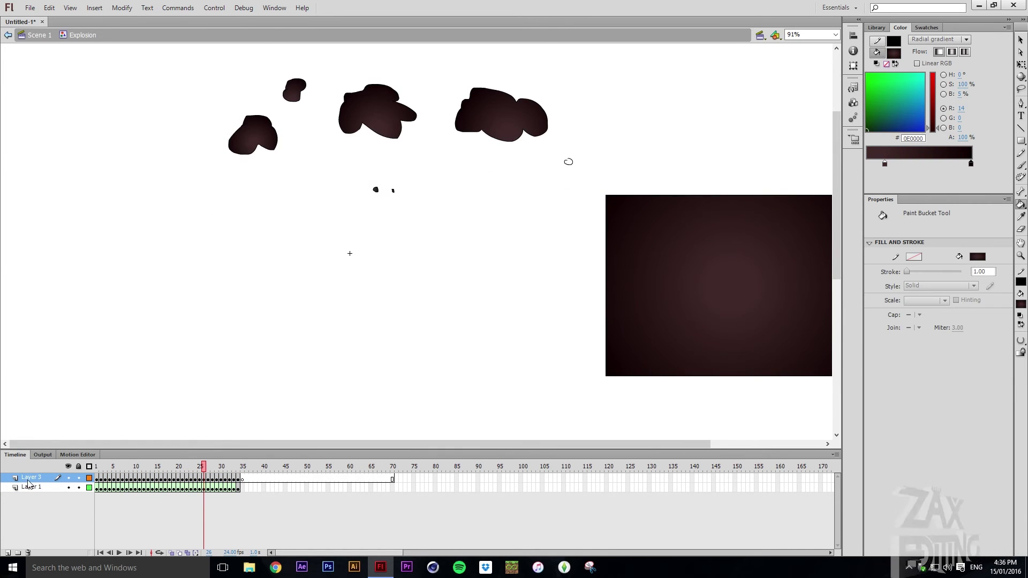
key("period")
scroll(537, 213, "up", 5)
scroll(537, 213, "down", 5)
Fill the small smoke puffs in the remaining frames from 28 onward with each frame's dark reference gradient.
key("period")
key("period")
key("period")
key("period")
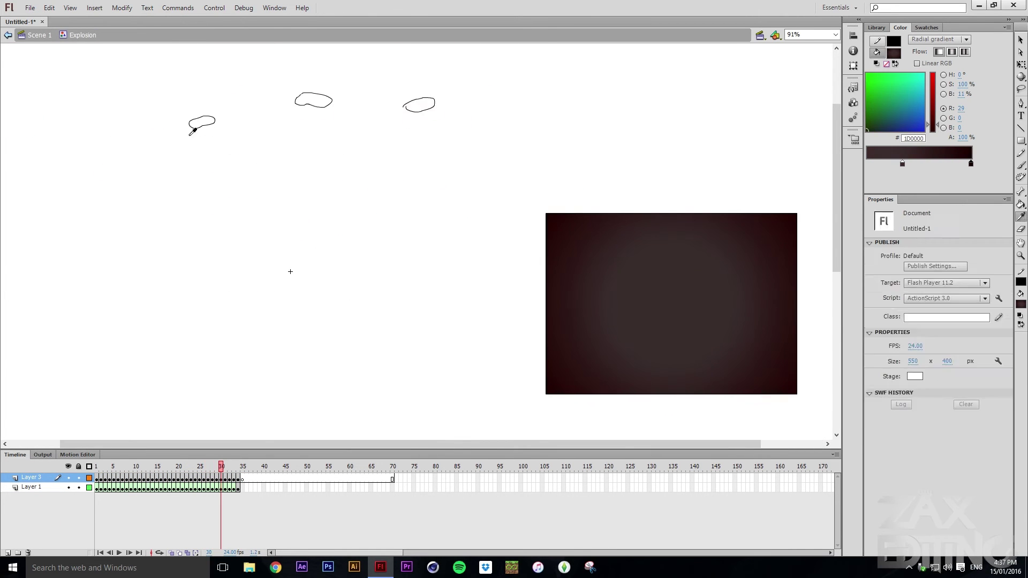
key("period")
key("period")
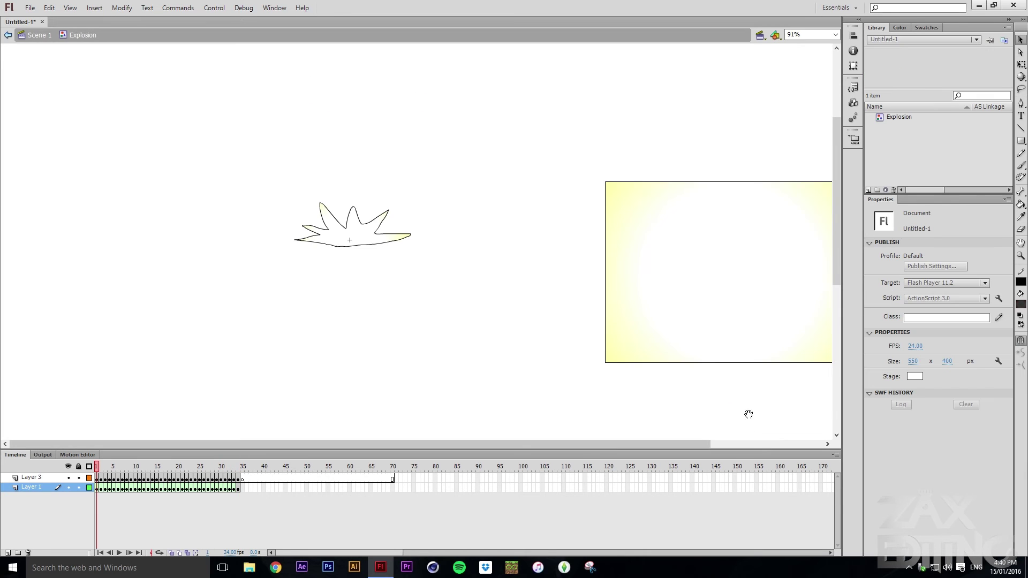
Delete Layer 1, which holds the gradient reference rectangle.
left_click_drag(746, 412, 635, 399)
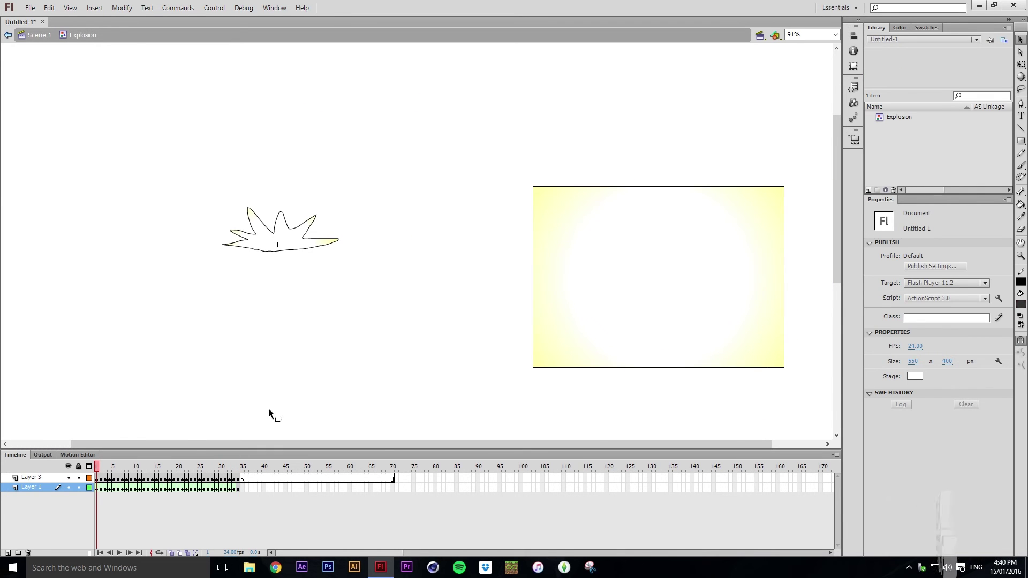
left_click(36, 488)
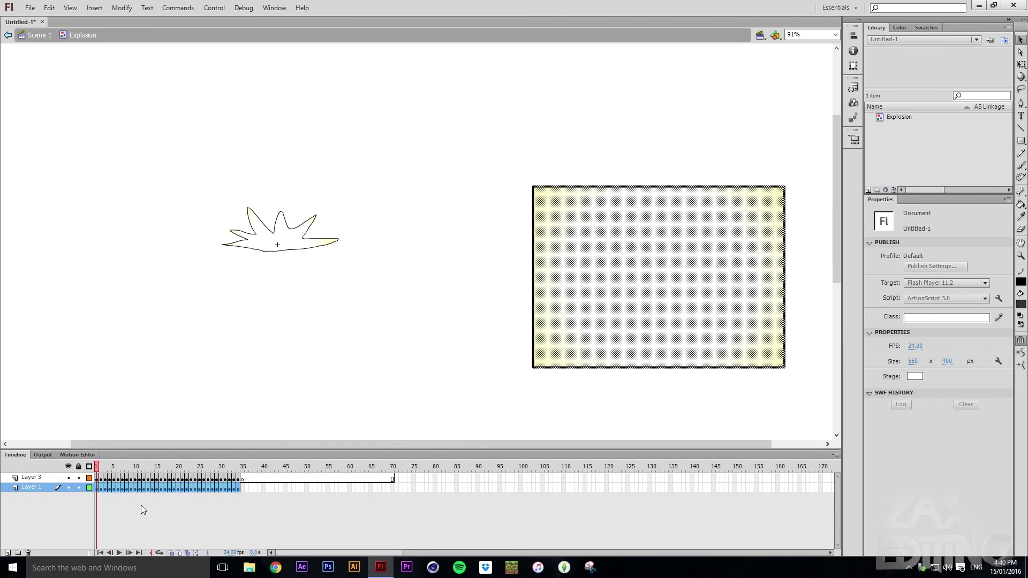
left_click(29, 553)
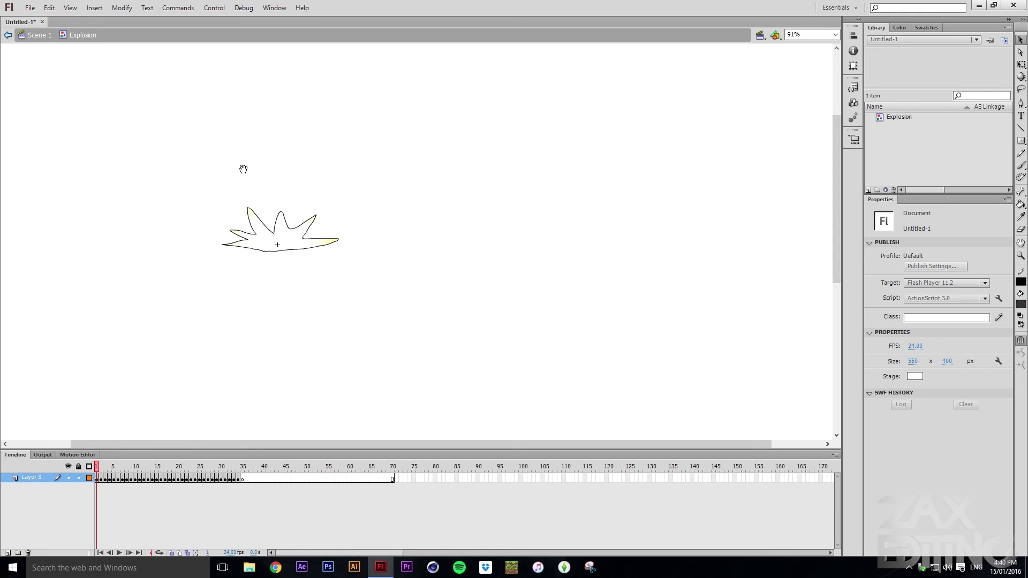
Remove the surplus empty frames of Layer 3 from frame 35 onward.
left_click_drag(405, 478, 243, 478)
right_click(243, 478)
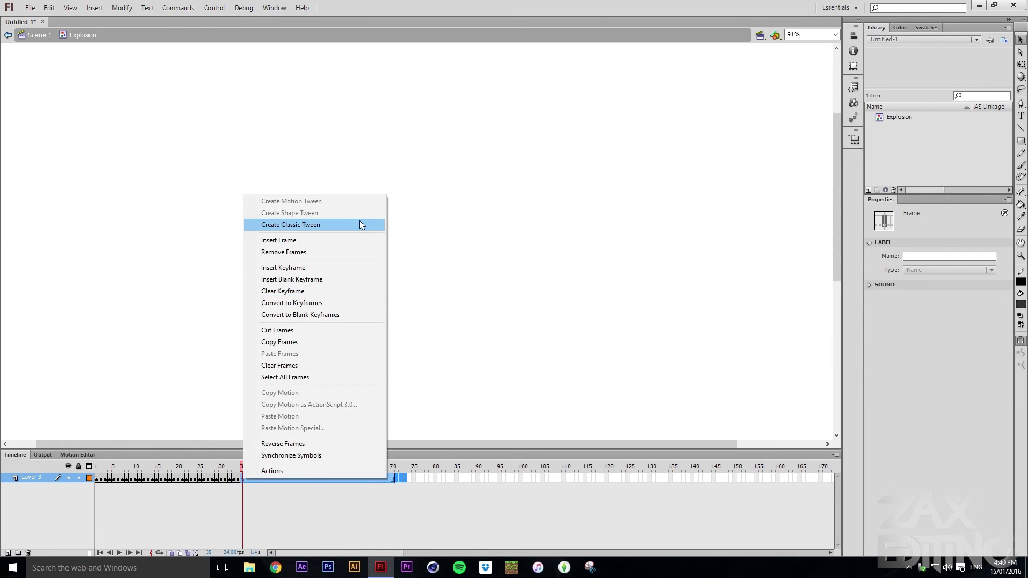
left_click(332, 252)
left_click(269, 504)
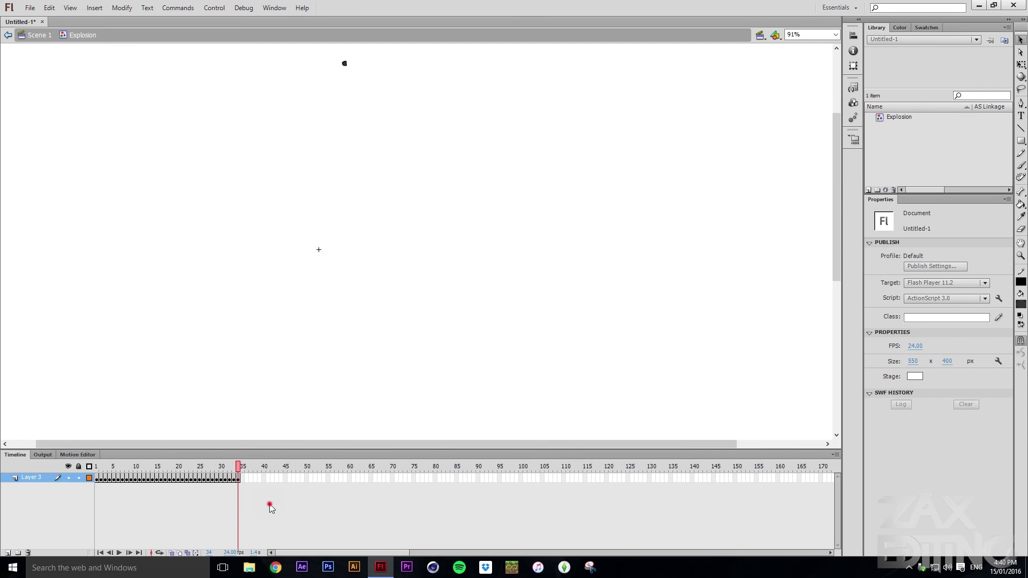
Go back to frame 1, show onion skins across frames 1 to 34 and enable editing of multiple frames.
left_click(229, 467)
left_click_drag(229, 467, 98, 454)
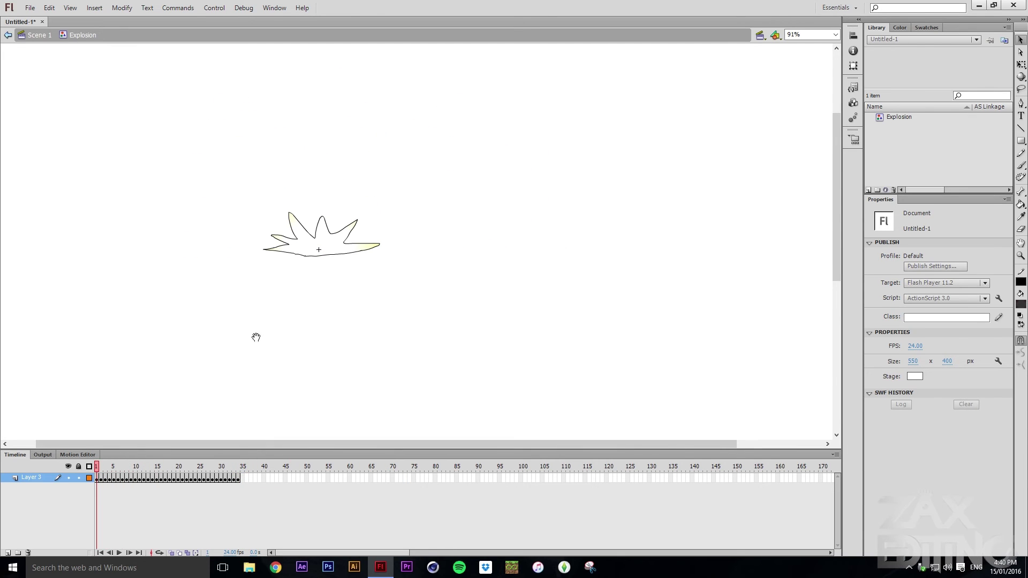
left_click_drag(284, 291, 312, 338)
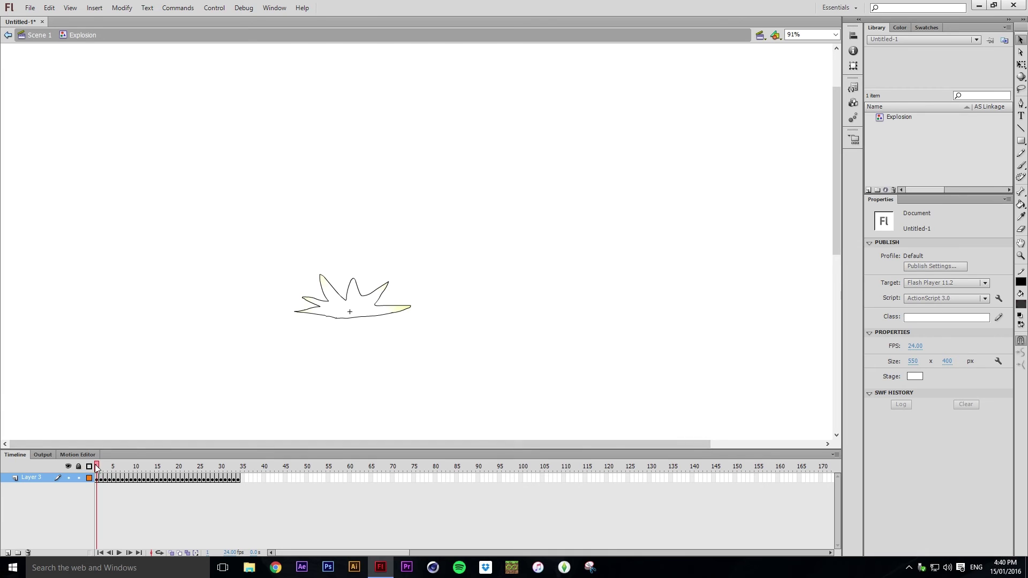
left_click_drag(97, 469, 138, 467)
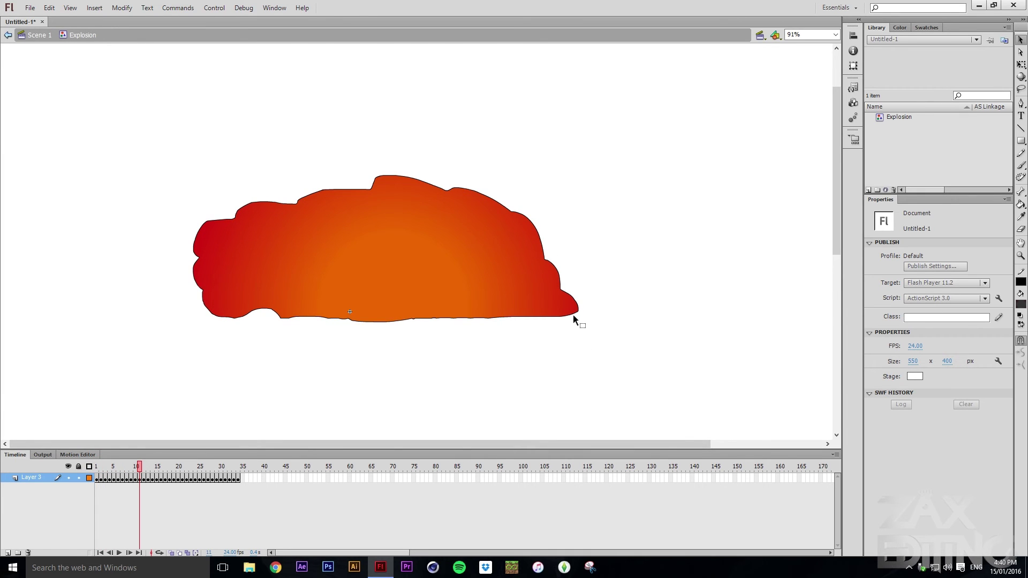
key("shift+comma")
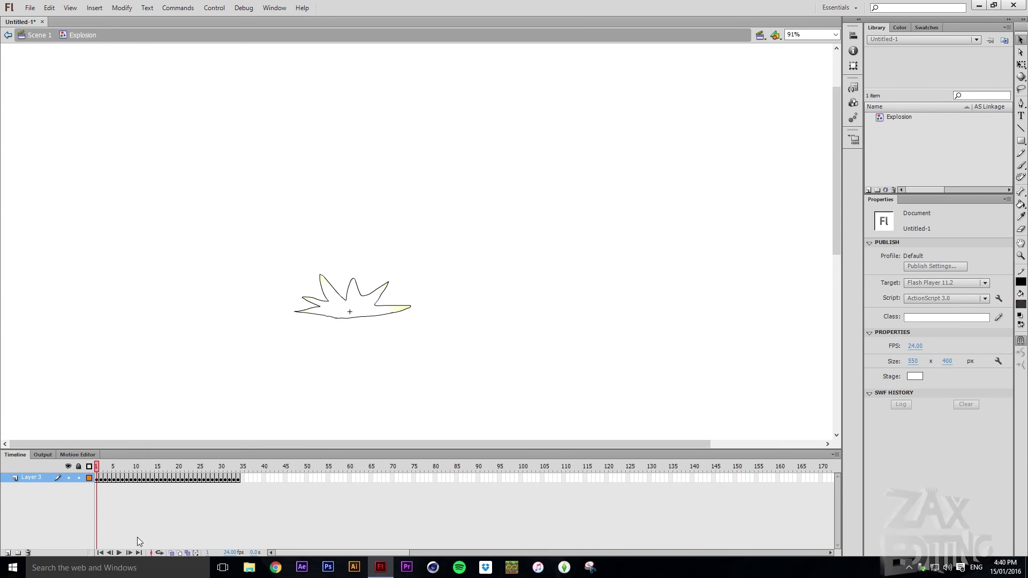
left_click(171, 553)
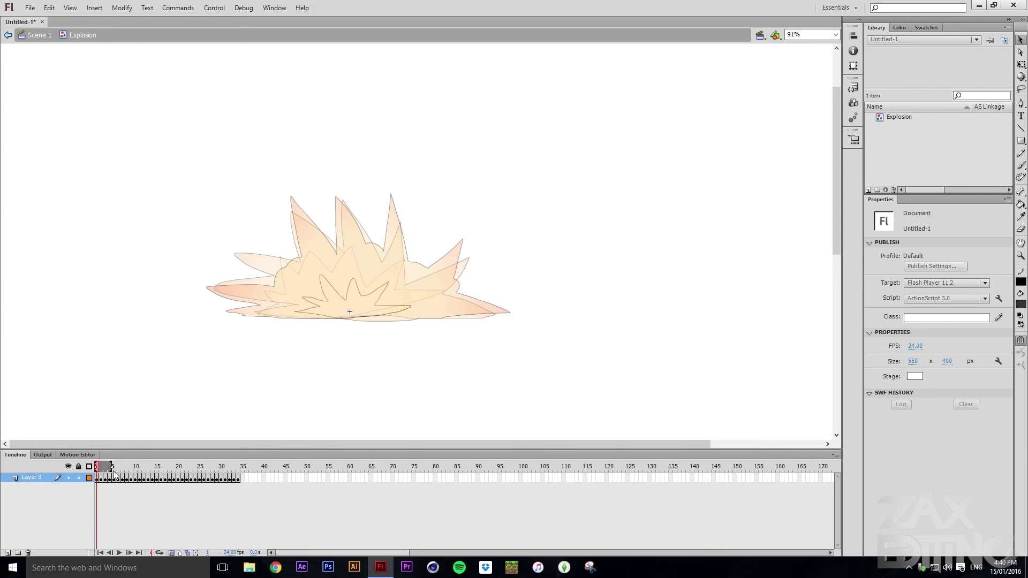
mouse_move(122, 470)
left_mouse_down()
mouse_move(239, 470)
mouse_move(97, 471)
mouse_move(240, 467)
left_mouse_up()
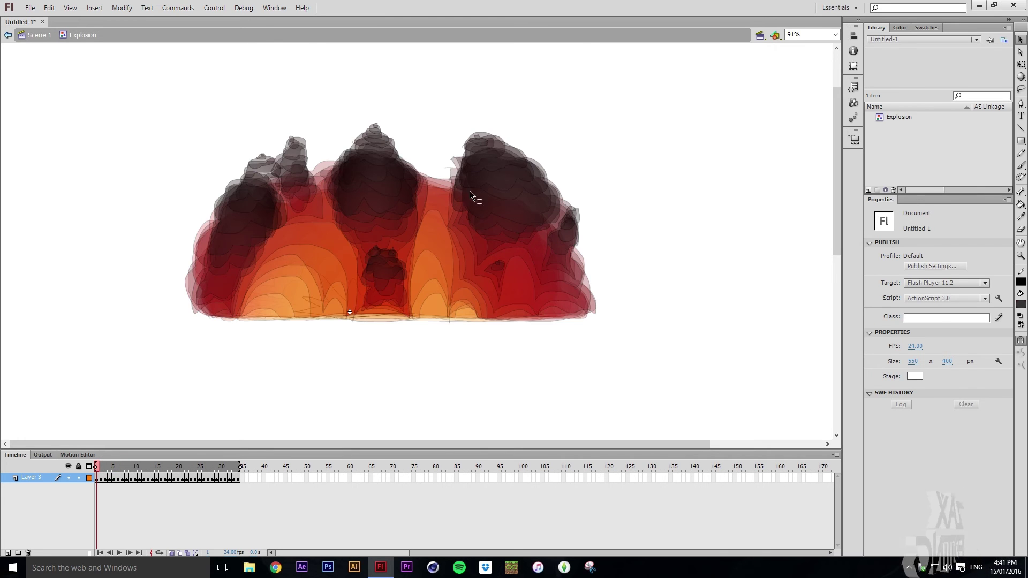
left_click(188, 554)
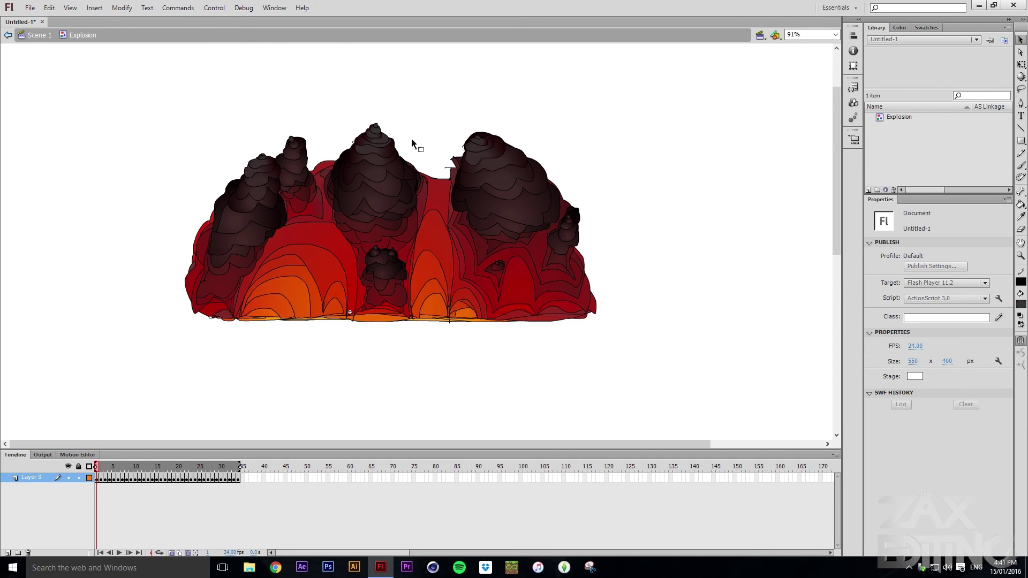
Select the explosion artwork in all frames at once and set its stroke to no colour.
left_click_drag(114, 59, 666, 391)
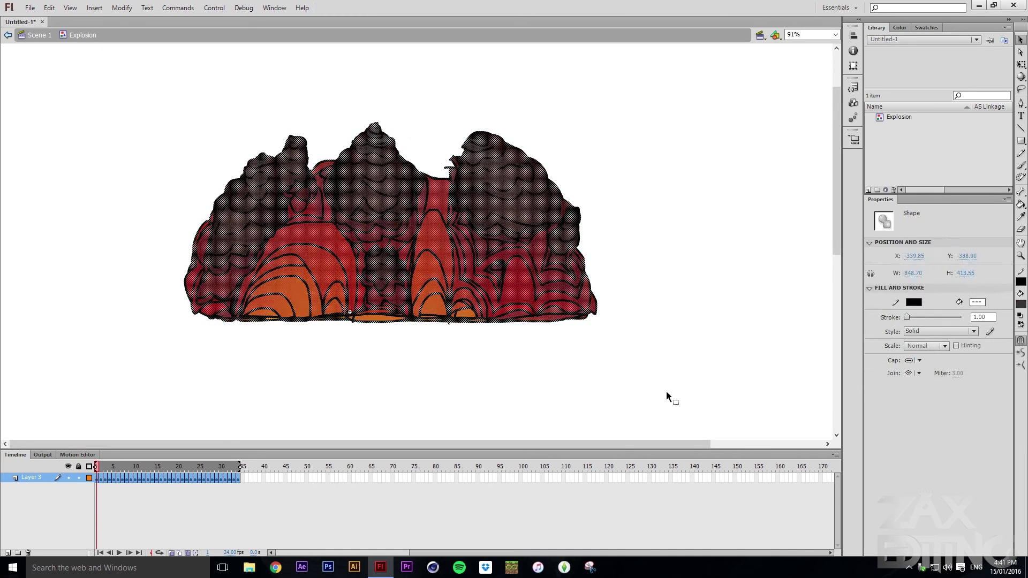
left_click(910, 303)
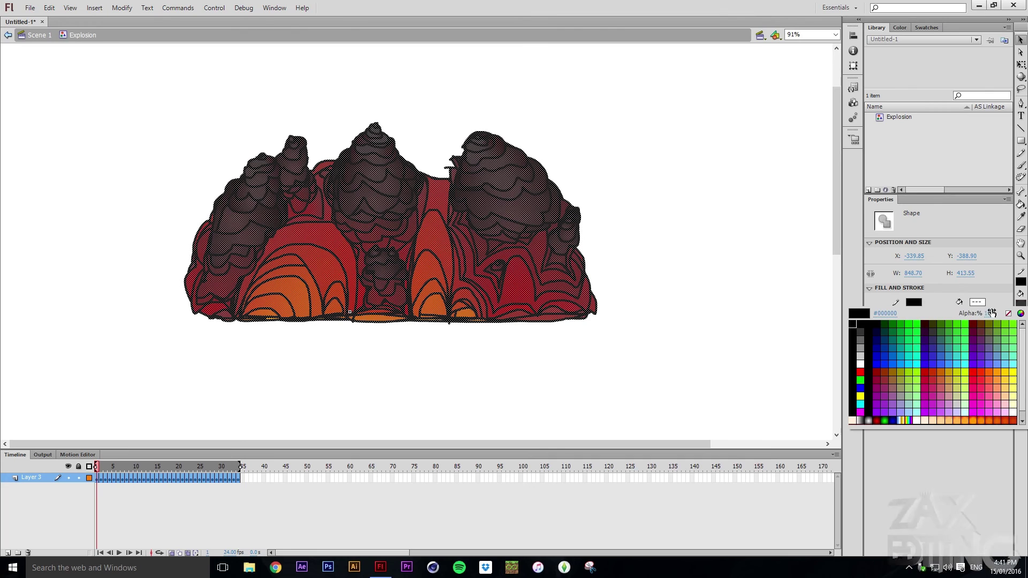
left_click(1009, 314)
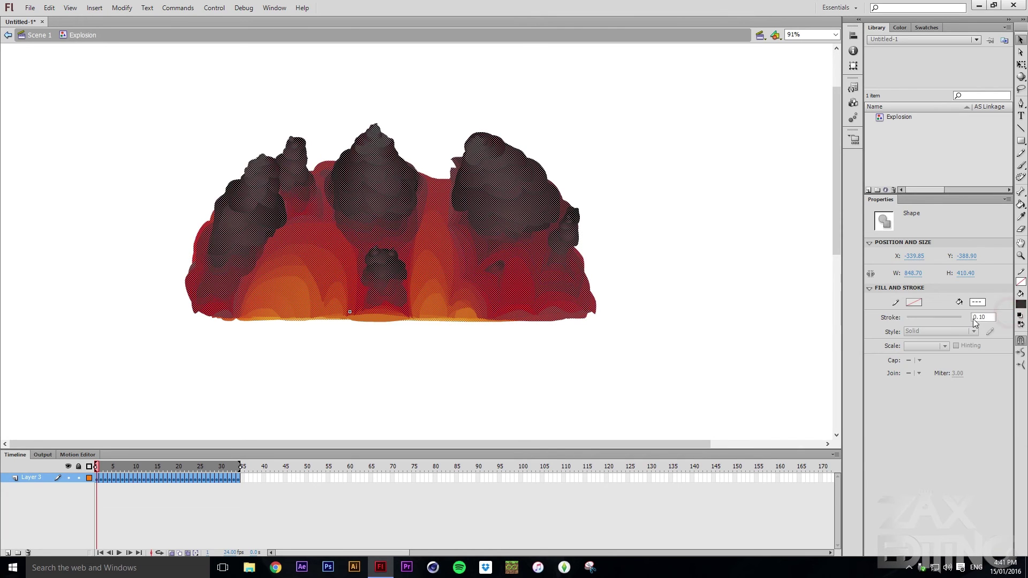
left_click(269, 116)
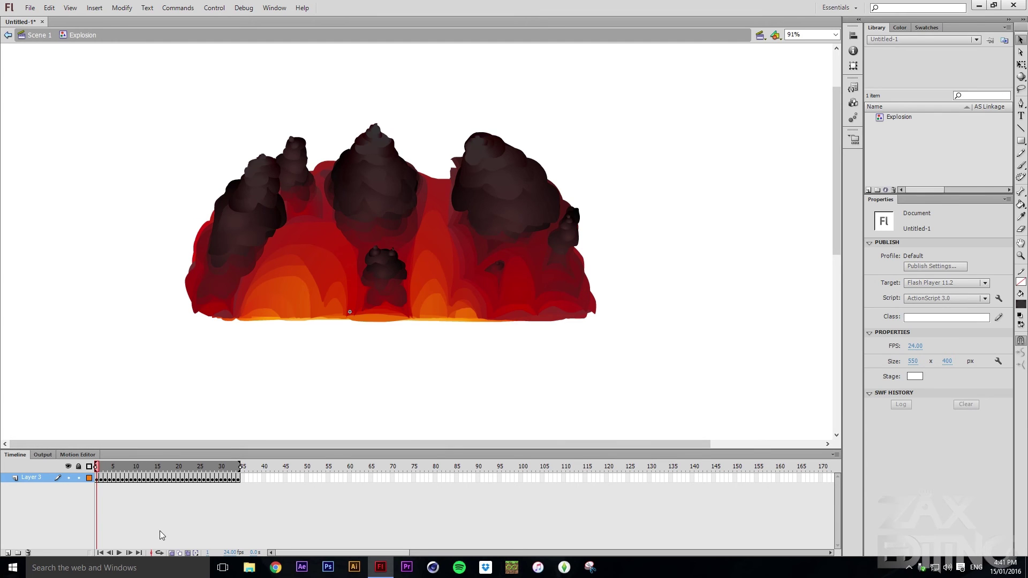
Turn off multi-frame editing and onion skinning, and play the outline-free explosion animation.
left_click(188, 553)
left_click(172, 553)
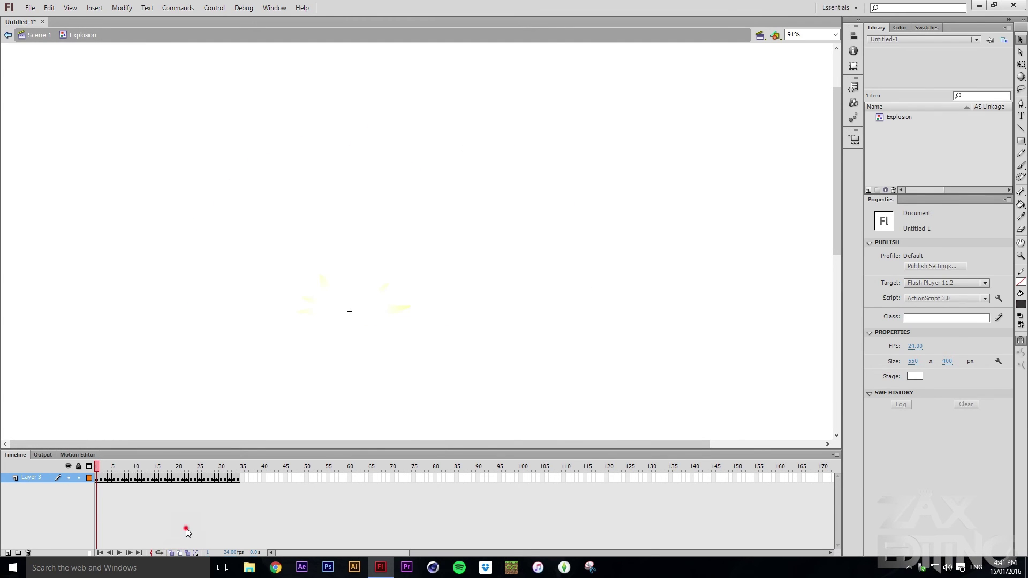
left_click(133, 467)
key("Return")
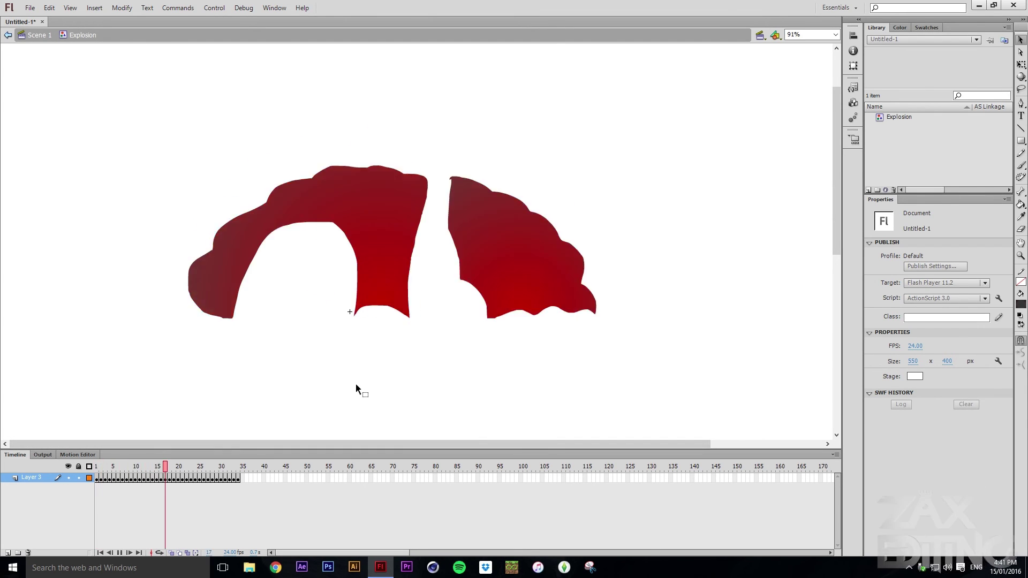
left_click(230, 468)
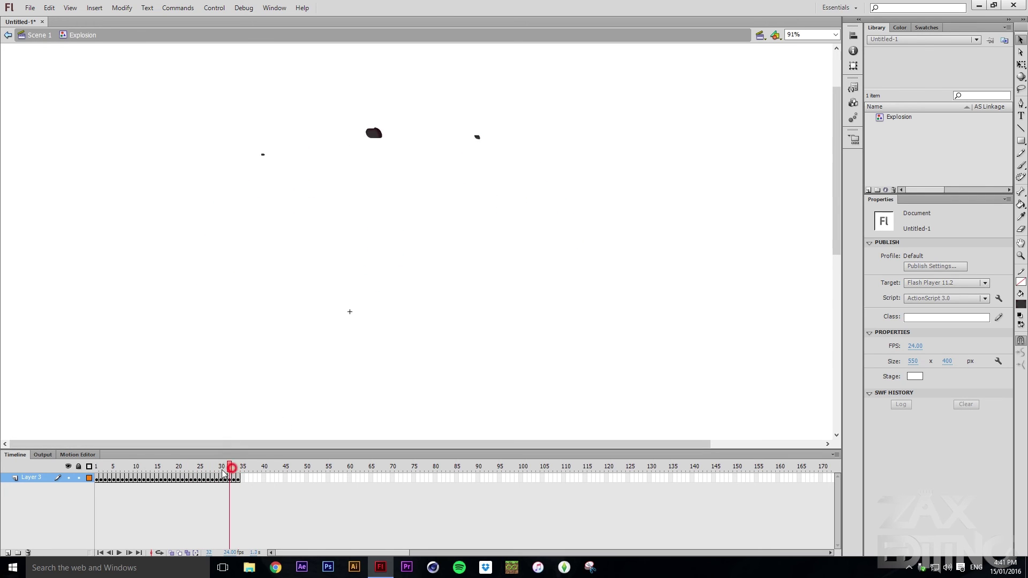
With onion skinning and multi-frame editing on, move the artwork of all frames so its base centres on the registration point, and hide the onion skins.
left_click(171, 552)
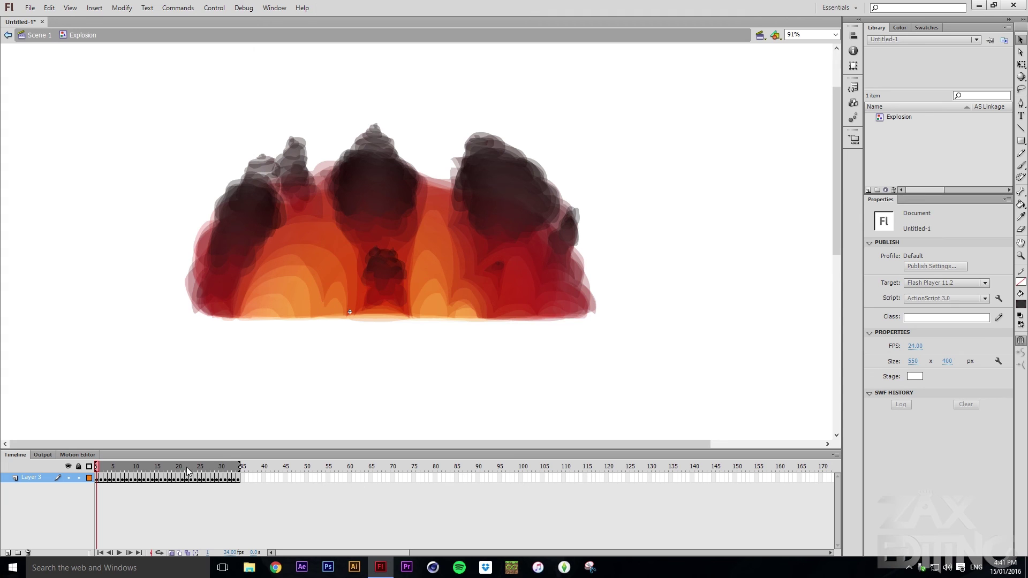
left_click(187, 553)
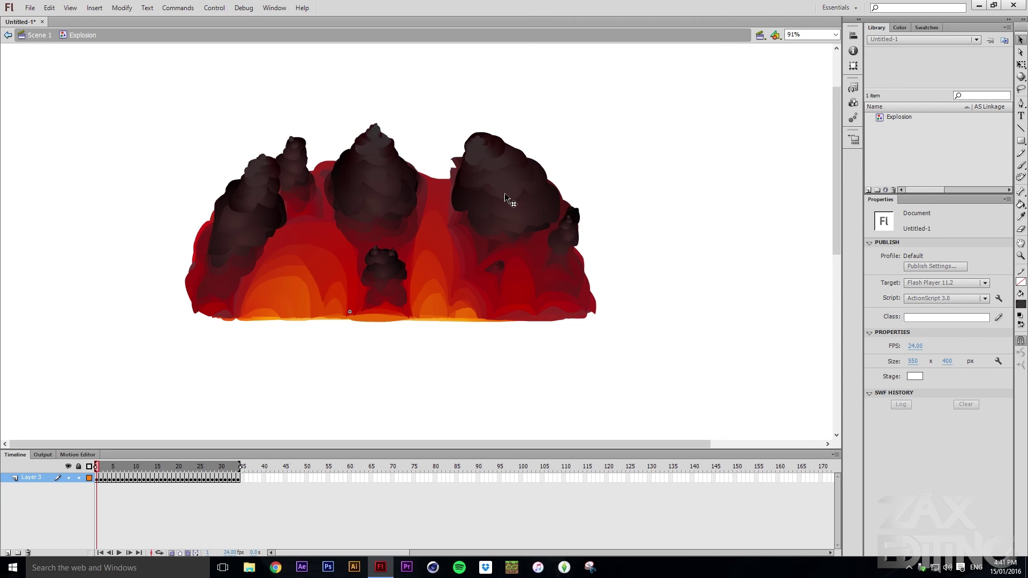
left_click_drag(162, 117, 637, 450)
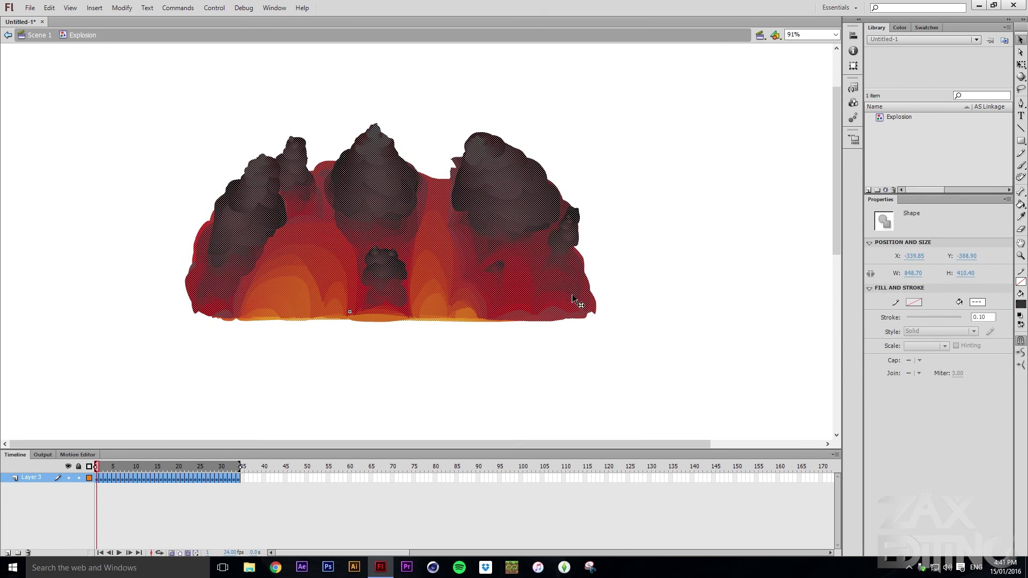
left_click_drag(571, 265, 562, 256)
left_click(631, 243)
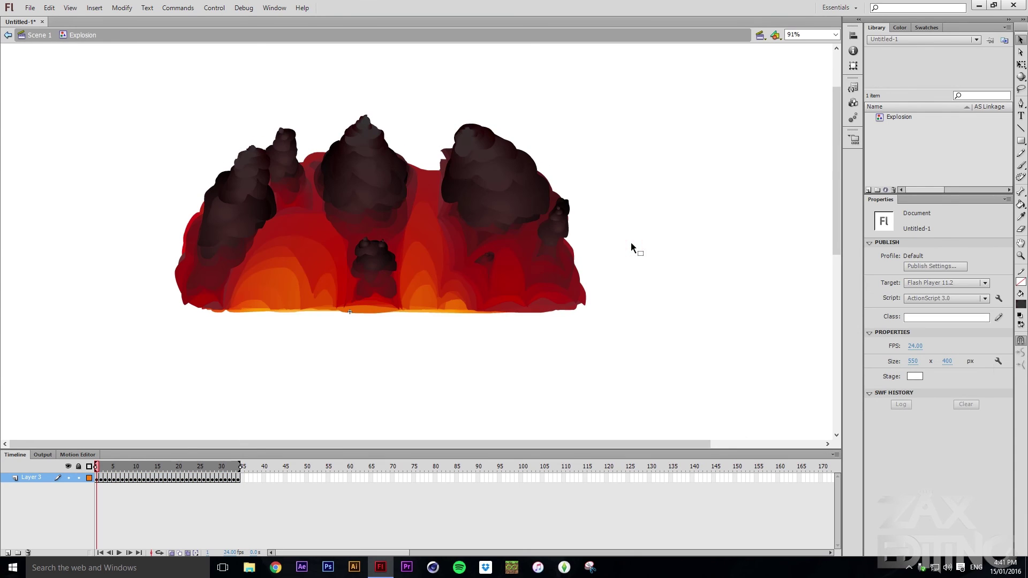
left_click_drag(102, 103, 592, 310)
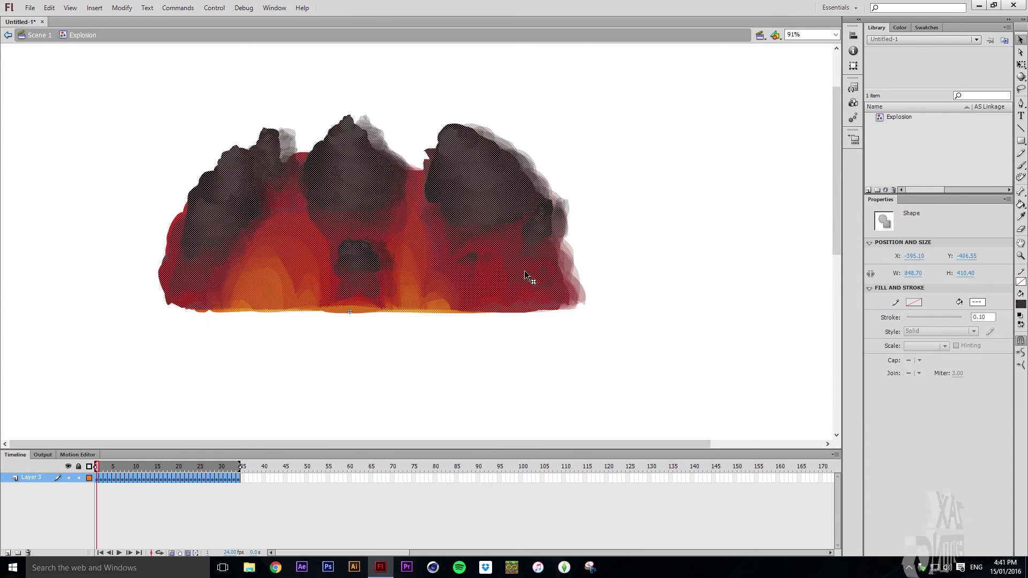
left_click(629, 259)
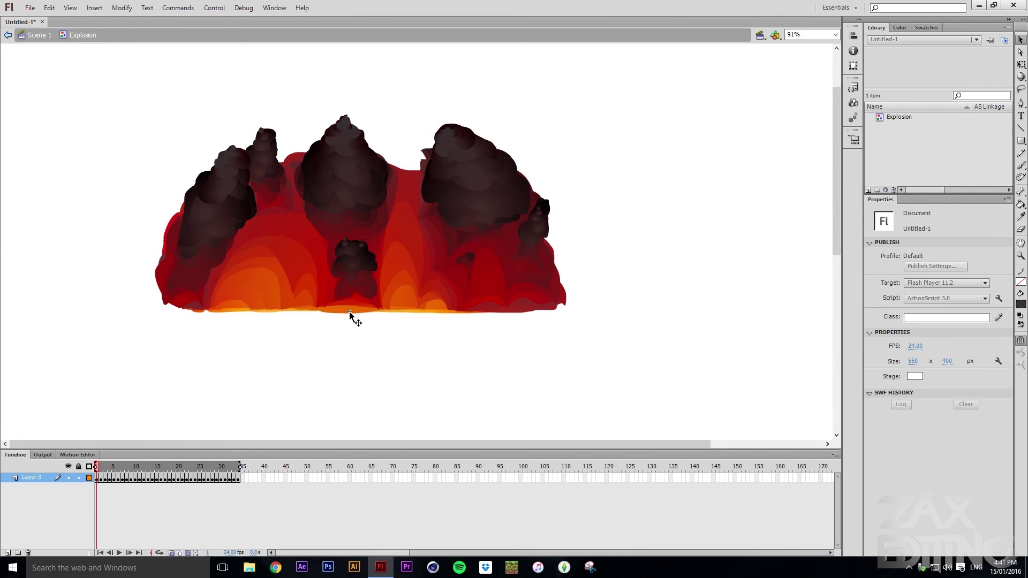
left_click(357, 370)
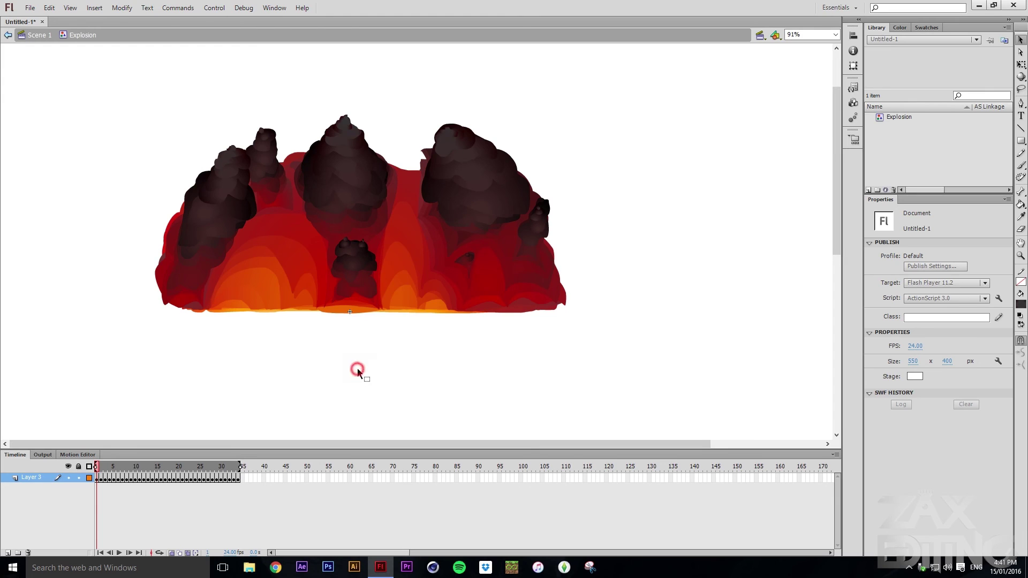
left_click(171, 553)
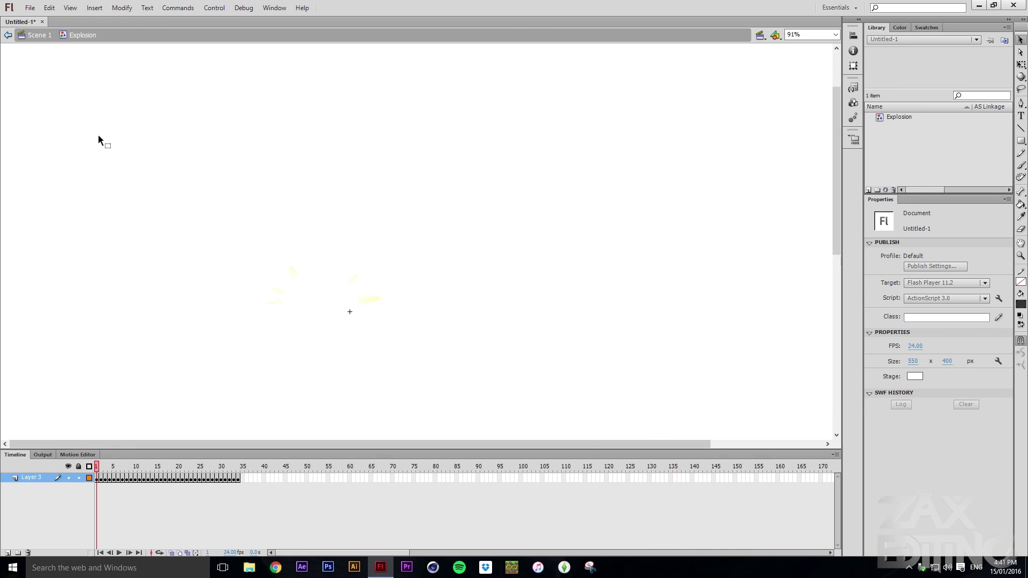
Leave the Explosion symbol and return to Scene 1.
left_click(40, 37)
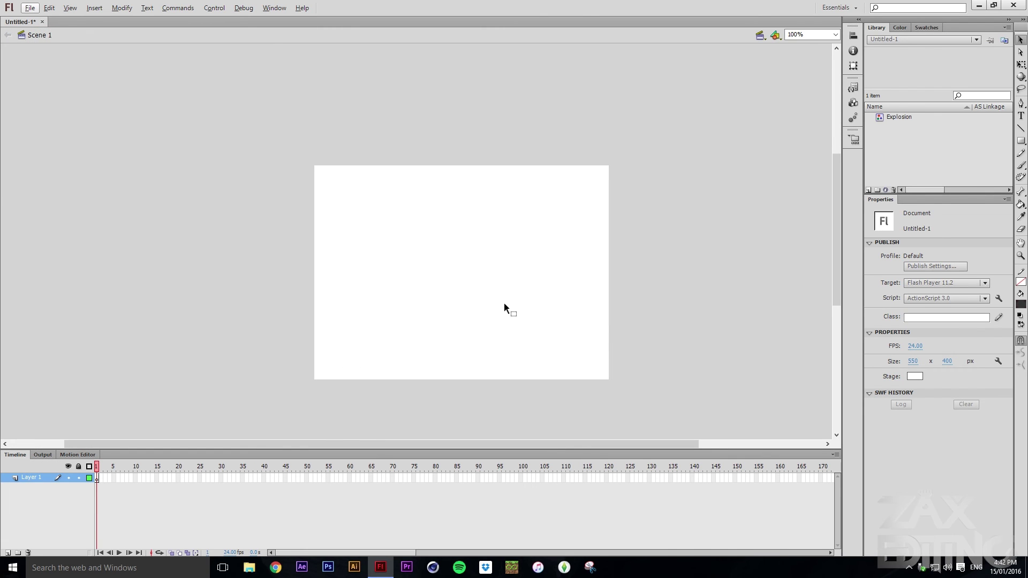
scroll(504, 303, "up", 1)
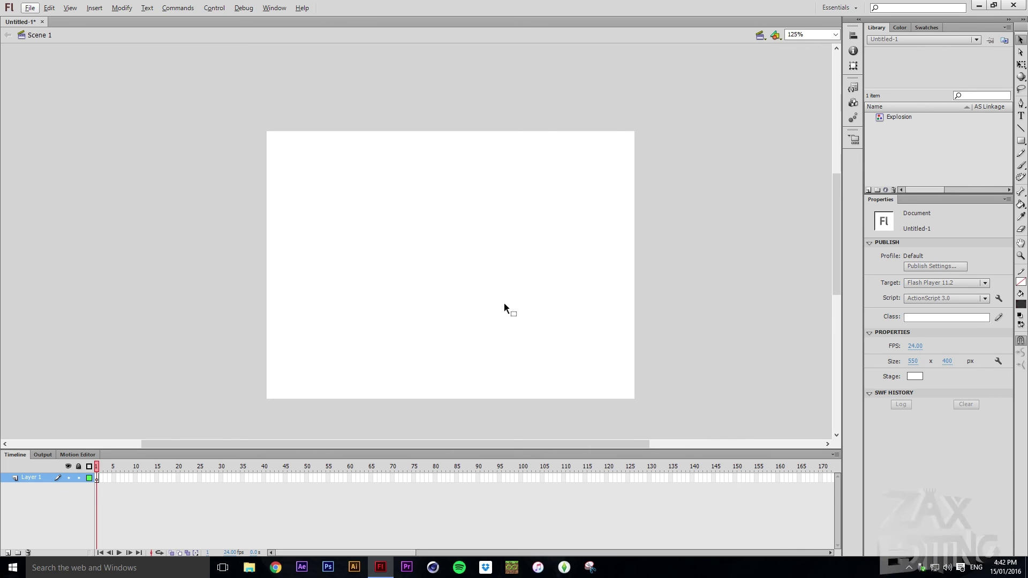
left_click(285, 9)
left_click(344, 8)
left_click(274, 7)
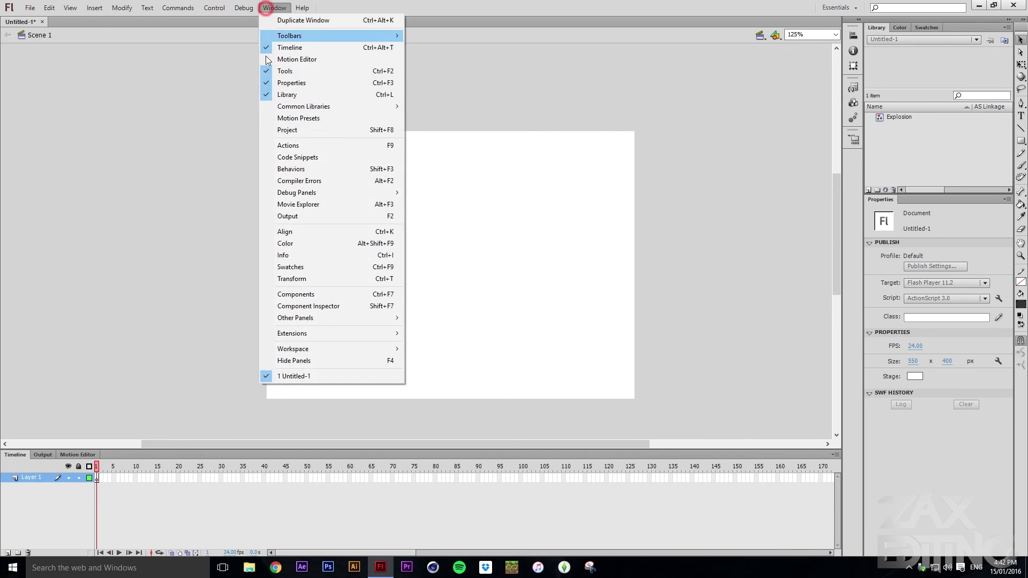
left_click(493, 7)
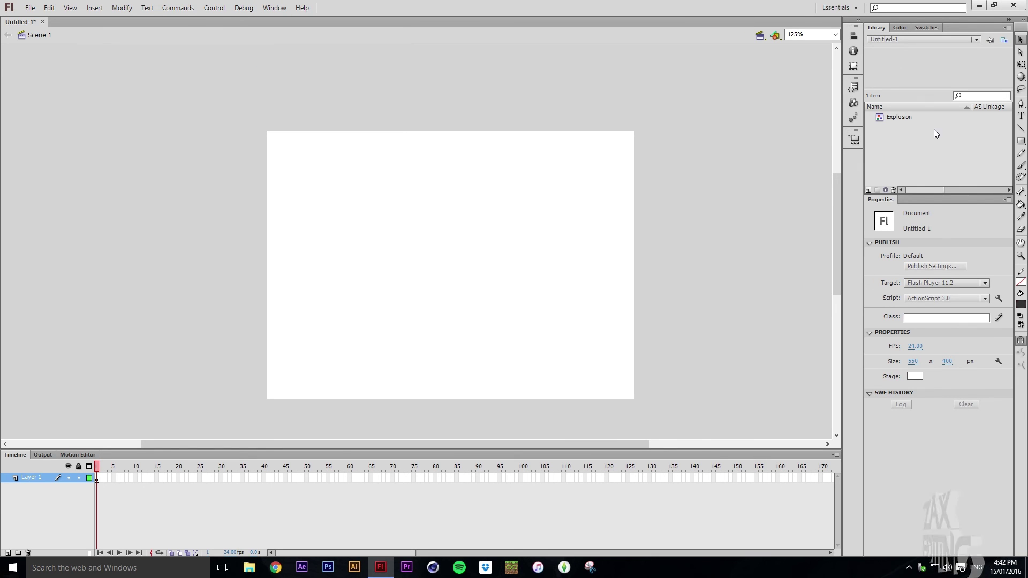
Place the Explosion symbol on the stage and scale it down proportionally to about 506 × 244 px.
left_click_drag(928, 119, 461, 266)
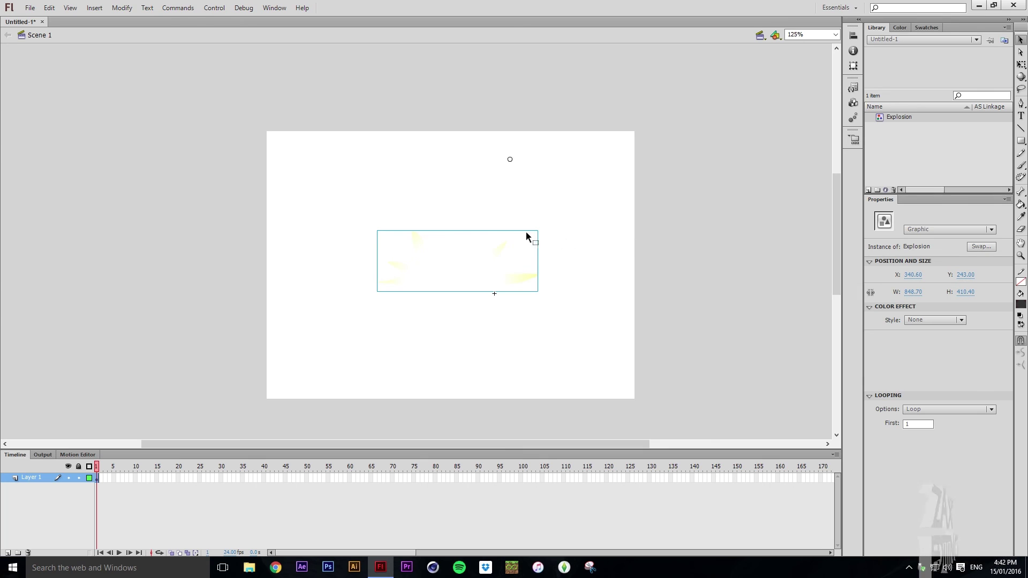
left_click(628, 222)
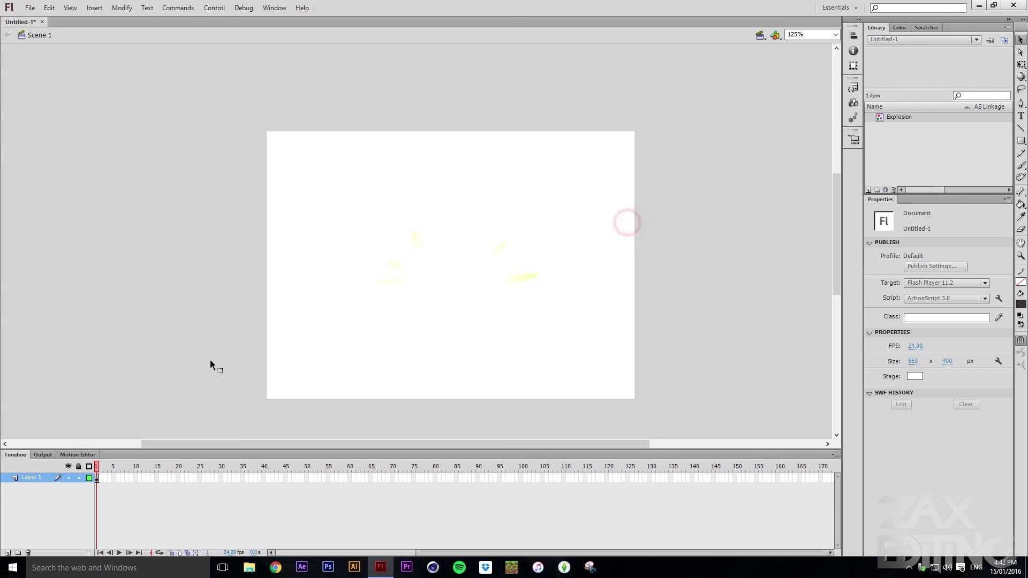
left_click(434, 271)
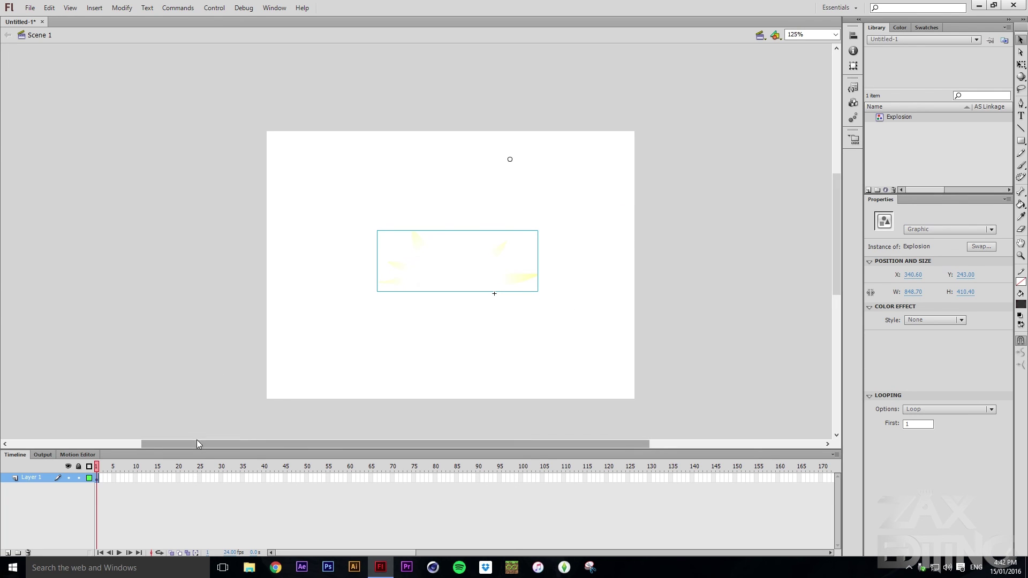
key("q")
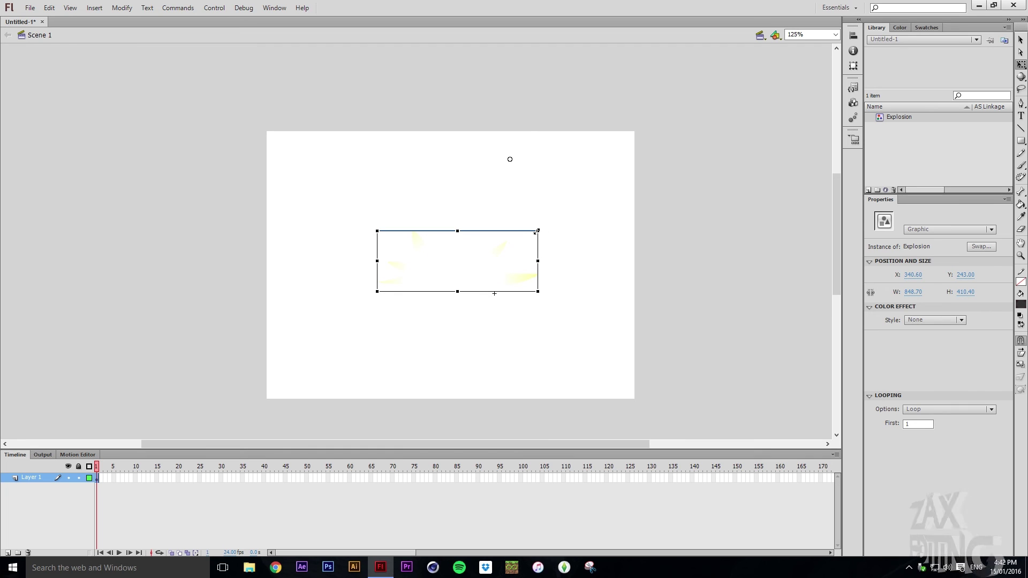
left_click_drag(537, 231, 532, 235)
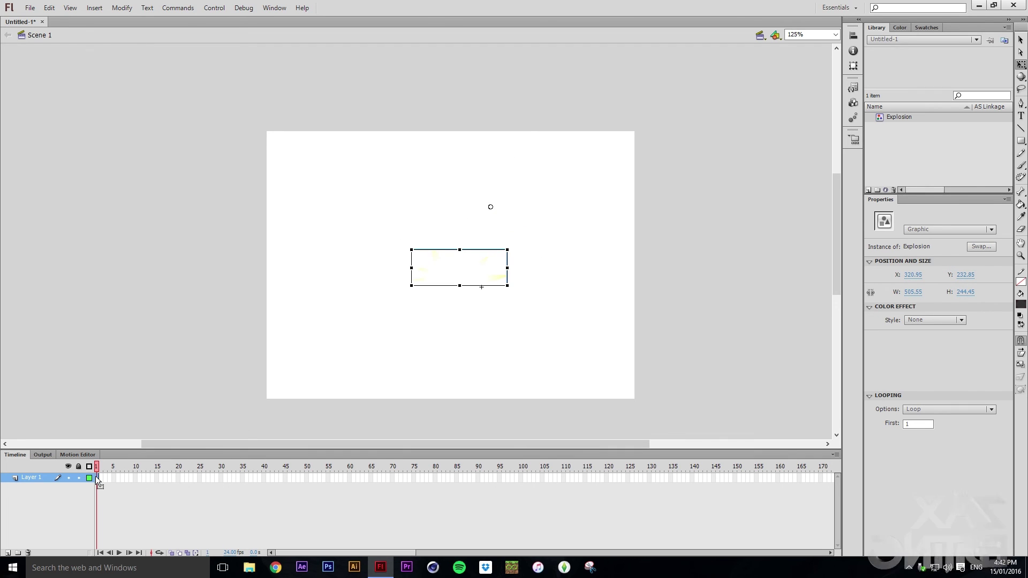
Extend Layer 1's frames to frame 32 and scrub through the explosion.
key("F5")
key("F5")
key("F5")
key("F5")
key("F5")
key("F5")
key("F5")
key("F5")
key("F5")
key("F5")
key("F5")
key("F5")
key("F5")
key("F5")
key("F5")
key("F5")
left_click_drag(98, 471, 225, 468)
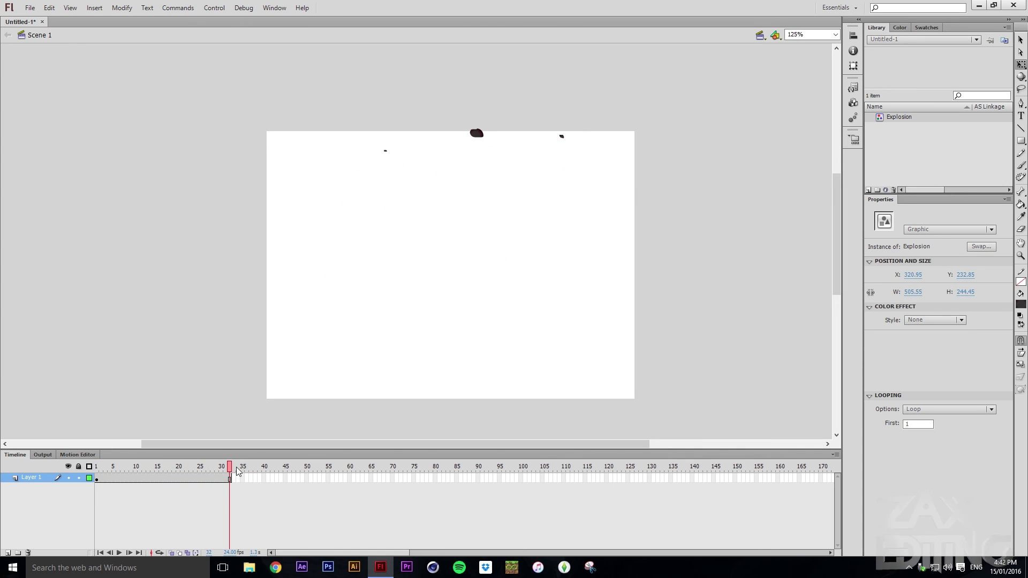
Insert more frames in Layer 1 to extend it to about frame 142, and scrub through the animation.
left_click(188, 467)
left_click(188, 478)
key("F5")
key("F5")
key("F5")
key("F5")
key("F5")
key("F5")
key("F5")
key("F5")
key("F5")
key("F5")
left_click_drag(191, 464, 259, 468)
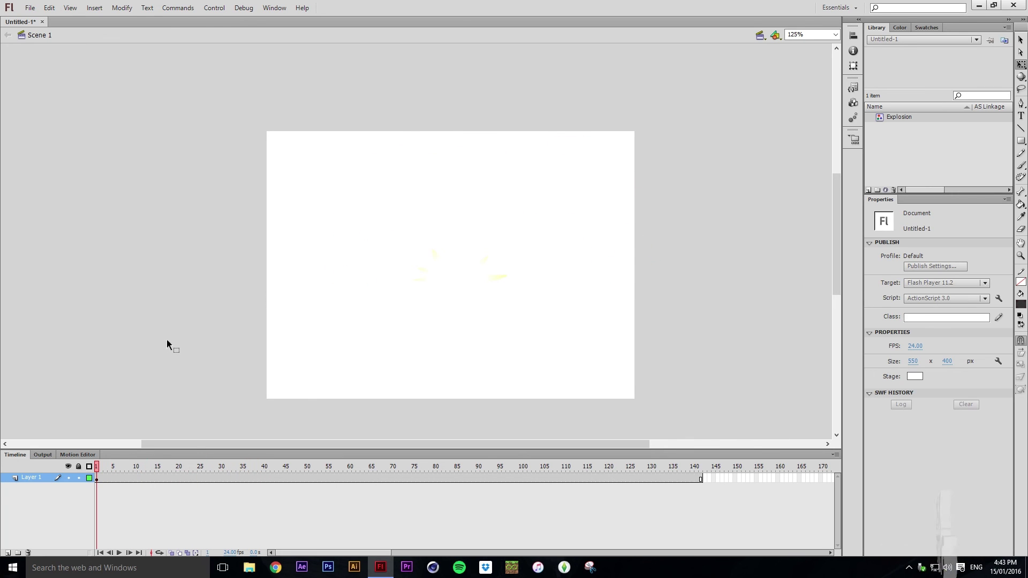
Play the animation as far as the smoke clouds and move the explosion within the stage to about X 262.55, Y 305.65.
key("Return")
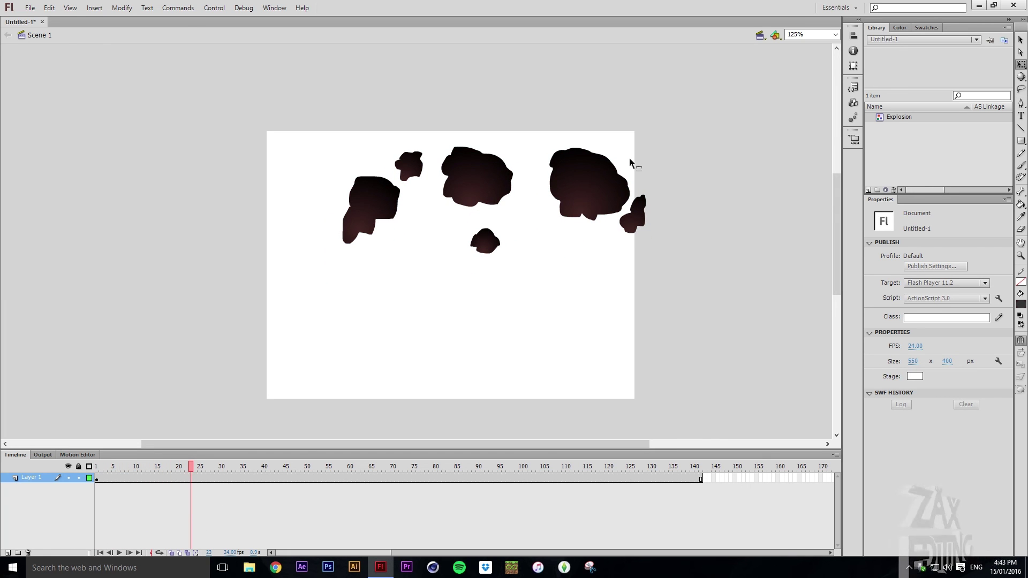
left_click_drag(603, 171, 565, 231)
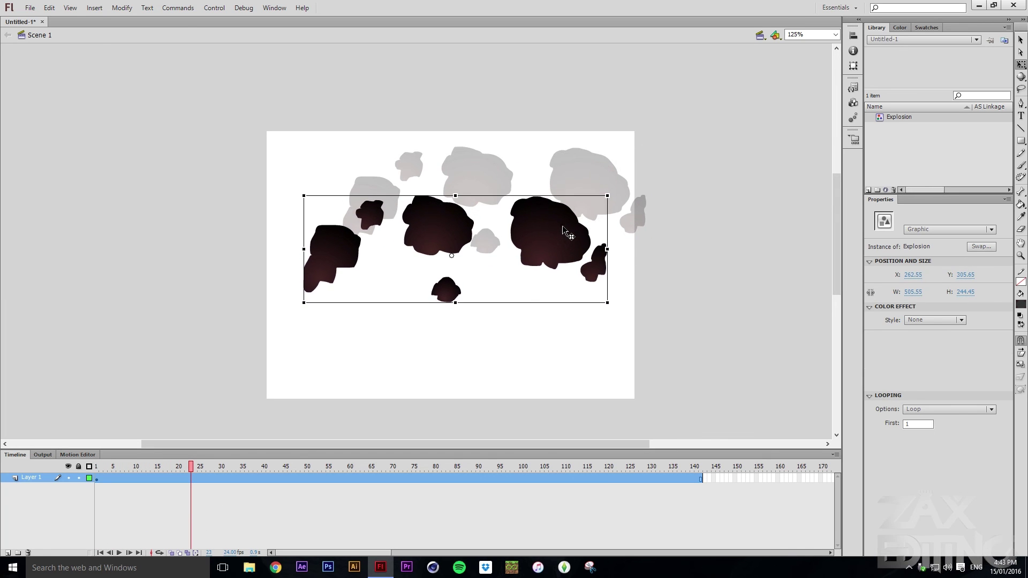
left_click(662, 166)
Replay the repositioned explosion and scrub through the frames where the fireball breaks up into smoke.
left_click_drag(191, 467, 165, 464)
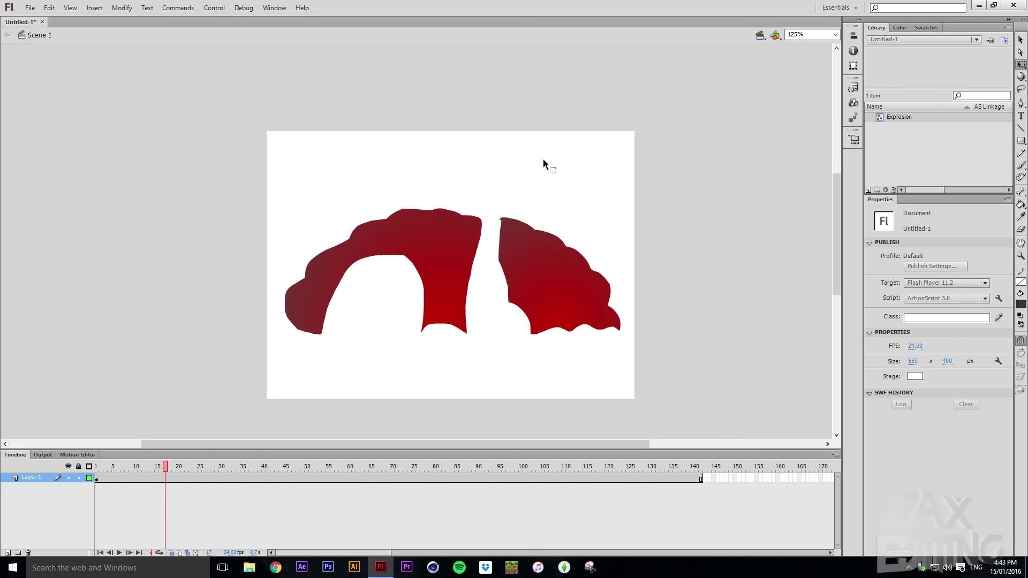
left_click_drag(166, 466, 108, 473)
key("Return")
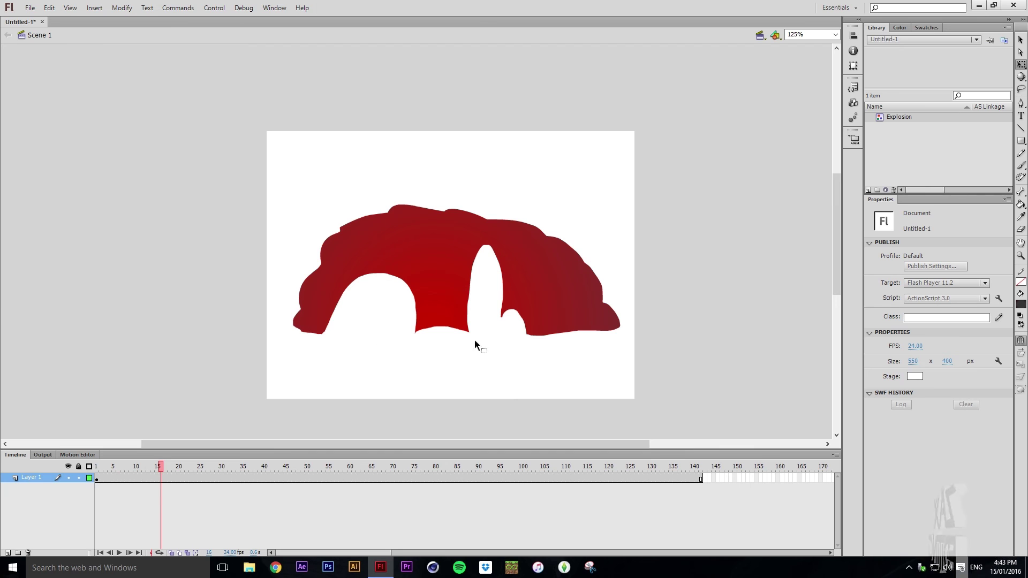
mouse_move(164, 469)
left_mouse_down()
mouse_move(230, 470)
mouse_move(107, 471)
mouse_move(157, 469)
left_mouse_up()
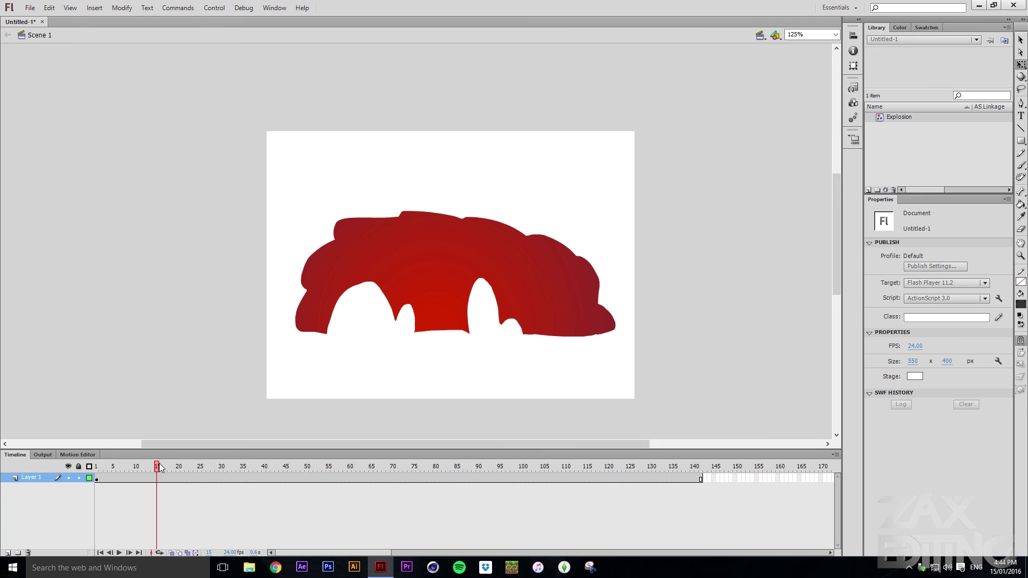
left_click_drag(160, 467, 173, 468)
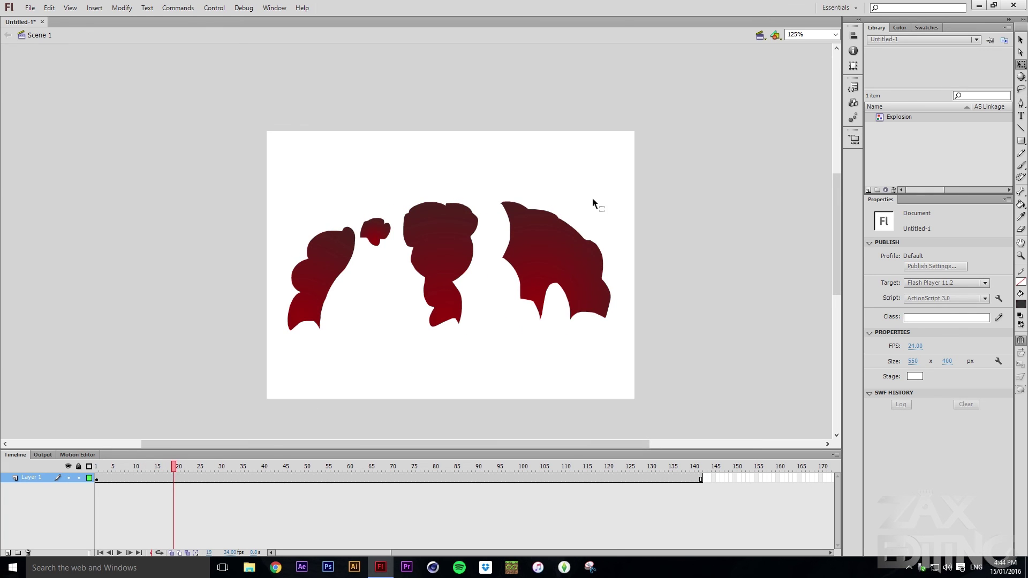
mouse_move(172, 468)
left_mouse_down()
mouse_move(97, 467)
mouse_move(179, 462)
left_mouse_up()
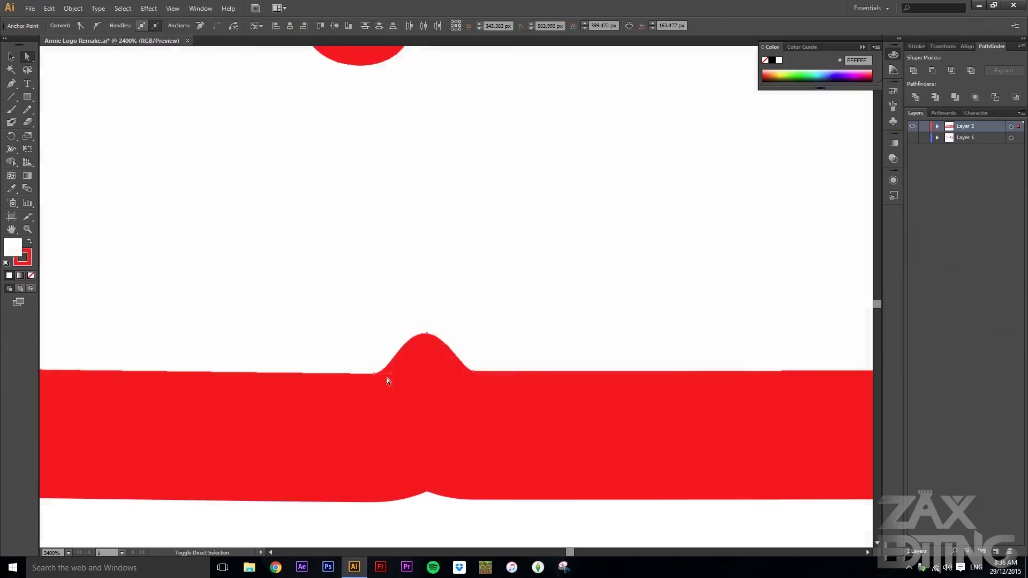